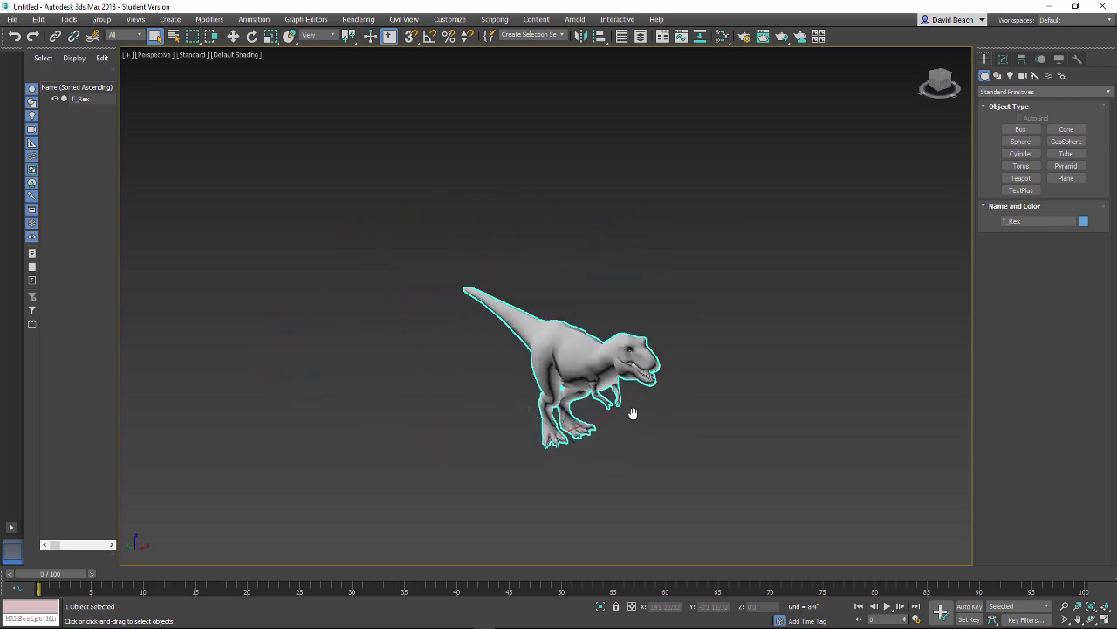
- Create a box beside the T_Rex as a size reference and set its height to 20'0"
scroll(625, 431, "up", 5)
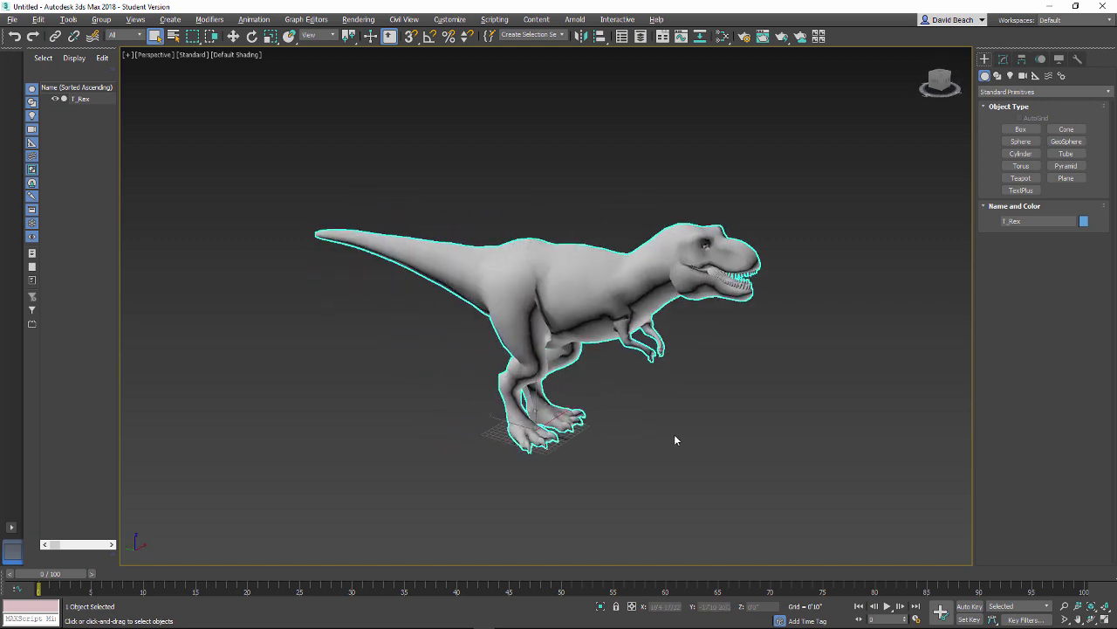
scroll(674, 439, "down", 3)
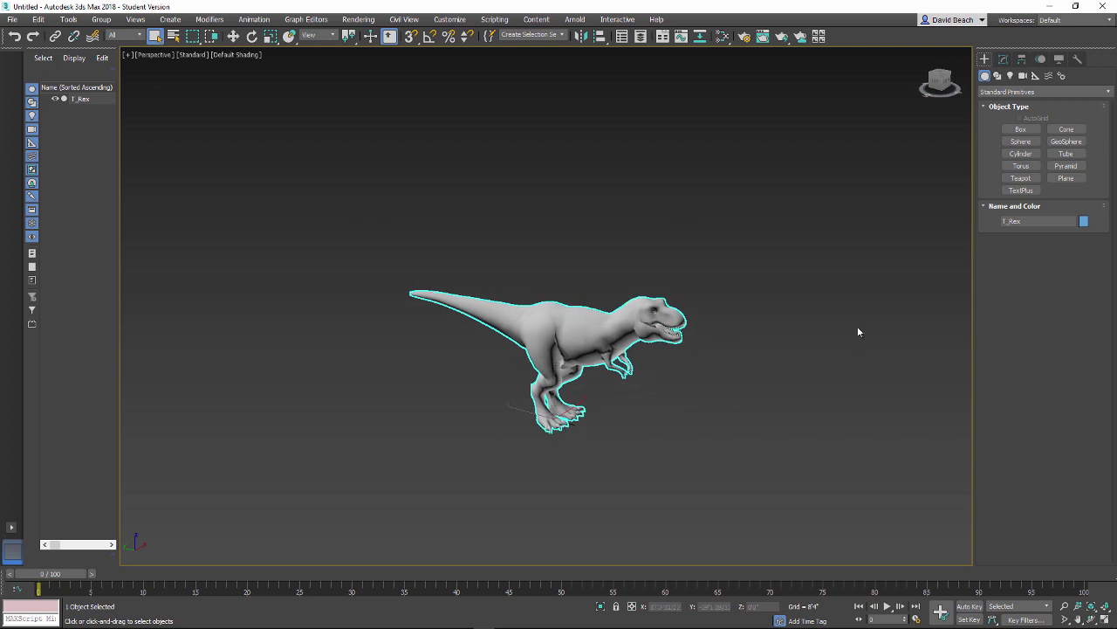
left_click(1022, 129)
left_click_drag(683, 408, 768, 384)
left_click(774, 265)
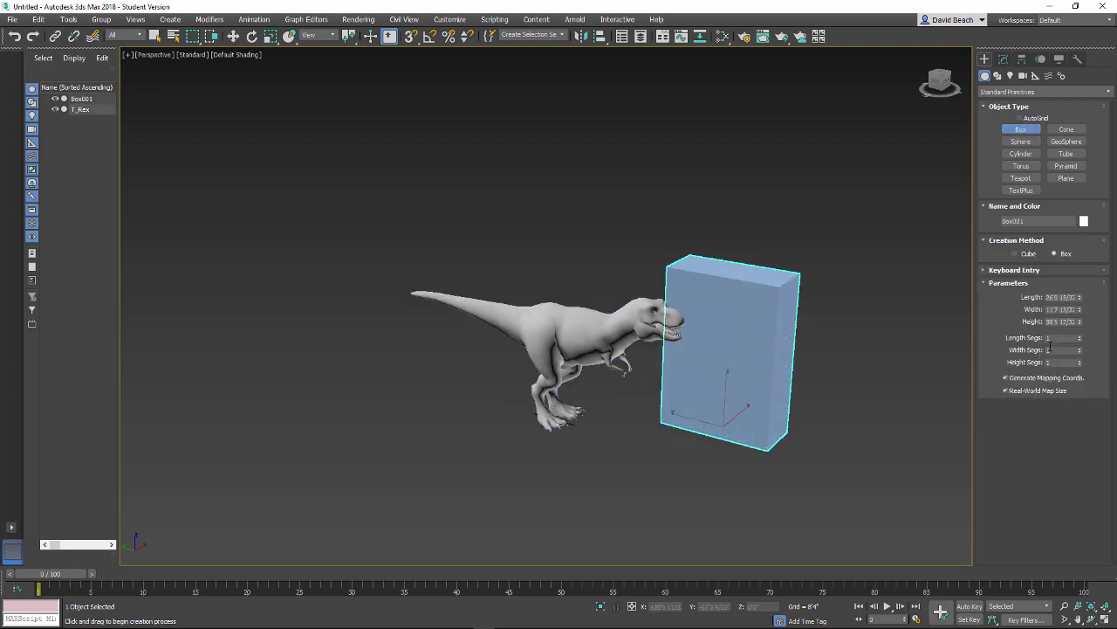
double_click(1056, 321)
type("20")
key("Return")
mouse_move(527, 465)
middle_mouse_down("alt")
mouse_move(589, 429)
mouse_move(536, 453)
middle_mouse_up("alt")
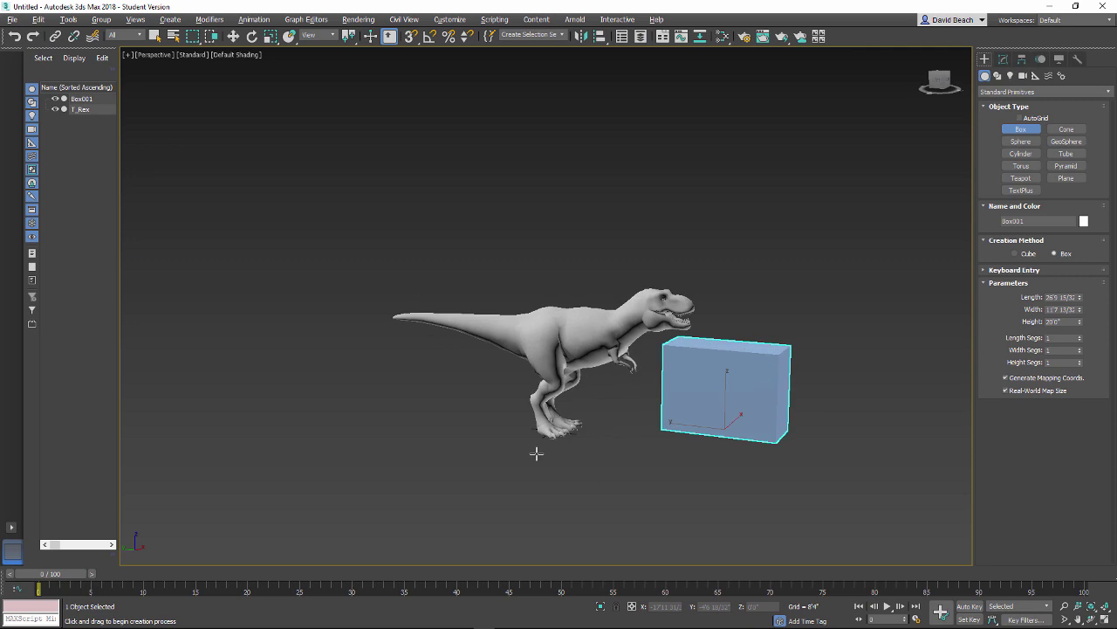
- Uniformly scale the T_Rex down to about 53 percent so it is slightly shorter than the reference box
right_click(394, 212)
left_click(552, 330)
middle_click_drag(460, 403, 502, 379, "alt")
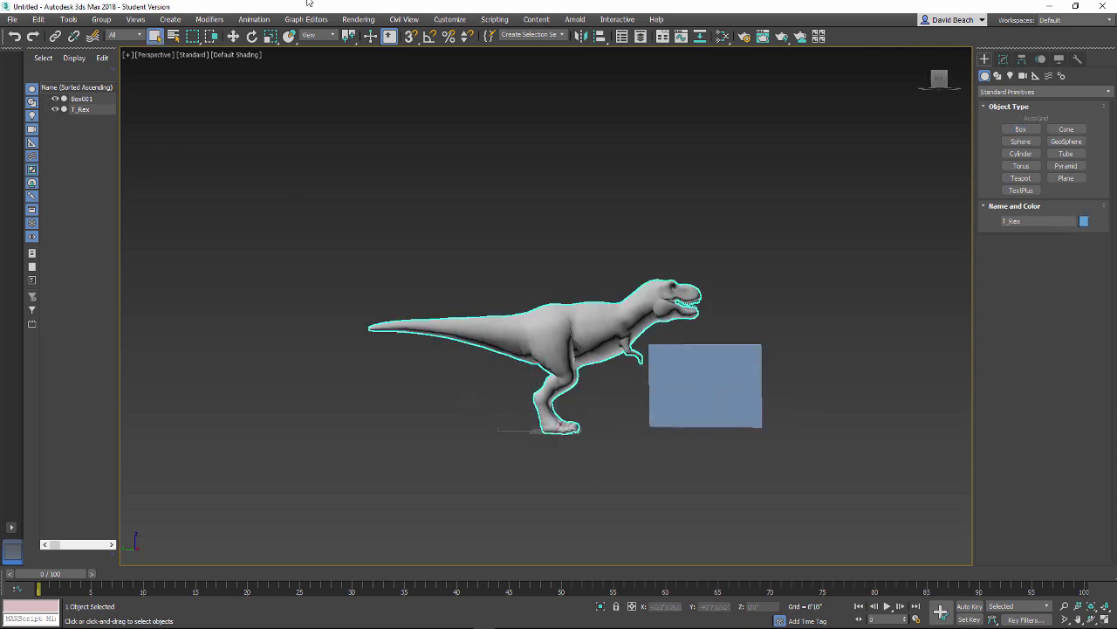
left_click(271, 36)
middle_click_drag(639, 431, 594, 424, "alt")
left_click_drag(558, 452, 542, 483)
middle_click_drag(655, 301, 701, 300, "alt")
left_click_drag(541, 439, 540, 456)
middle_click_drag(648, 278, 600, 298, "alt")
key("space")
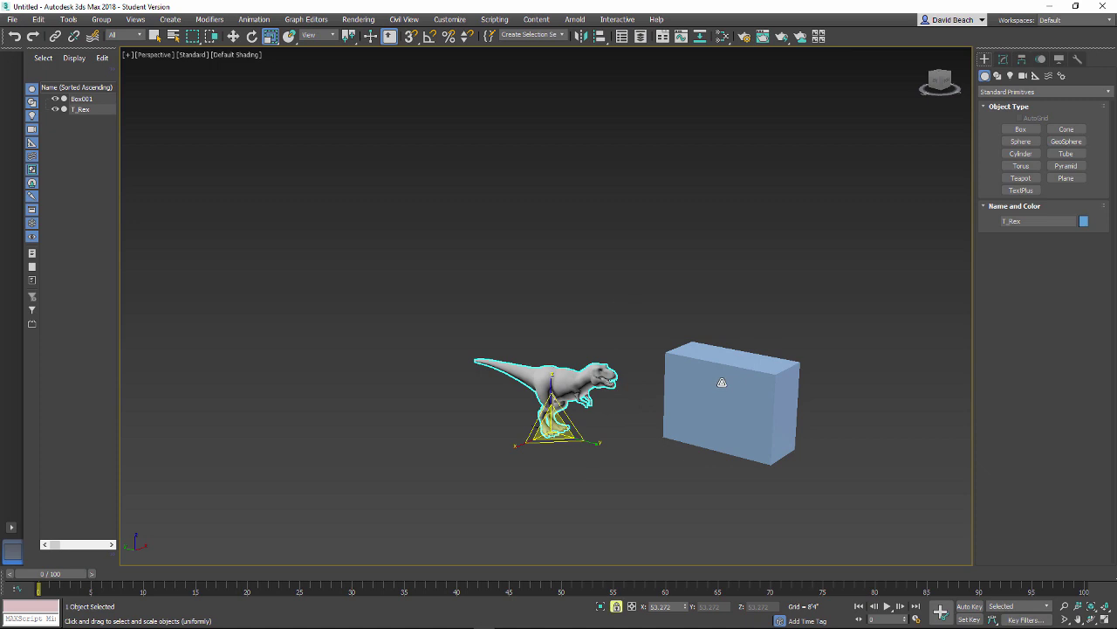
- Leave scaling, unlock the selection and delete the reference box beside the T_Rex
left_click(155, 36)
key("space")
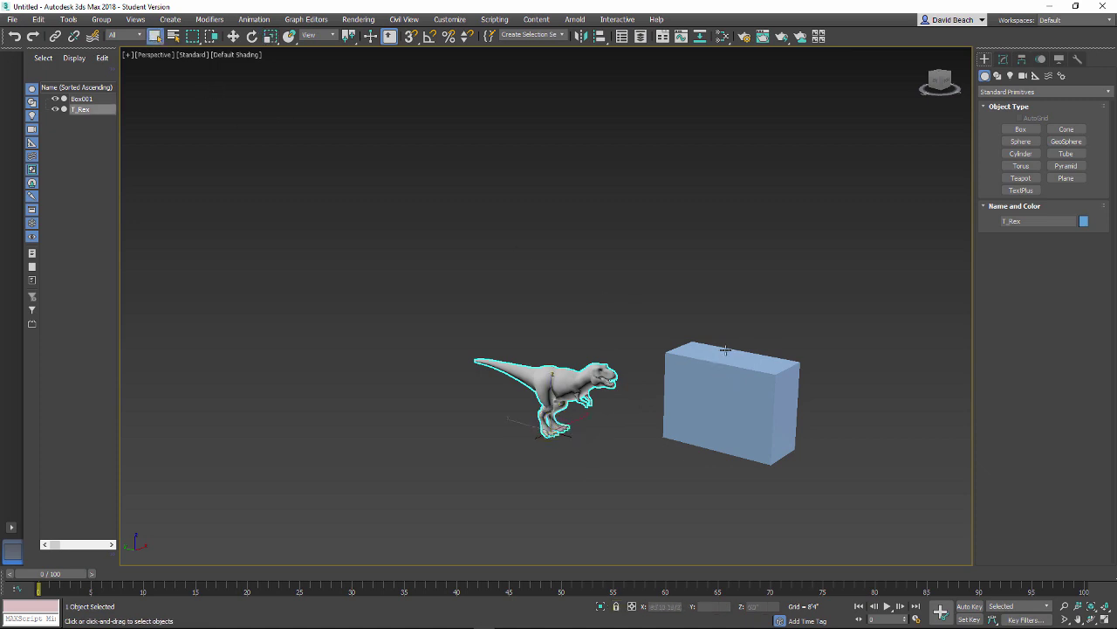
left_click(732, 350)
key("Delete")
- Create a very large, nearly flat box under the T_Rex as a ground surface extending well beyond the model
middle_click_drag(757, 345, 696, 332)
scroll(696, 332, "down", 3)
left_click(1020, 129)
scroll(677, 290, "down", 3)
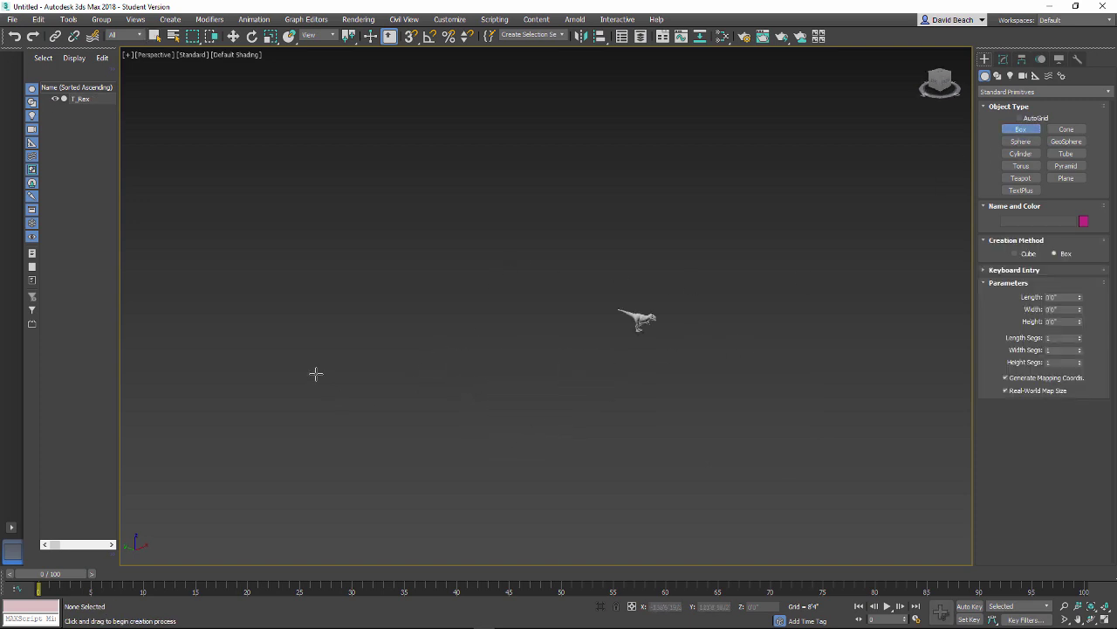
left_click_drag(297, 380, 938, 309)
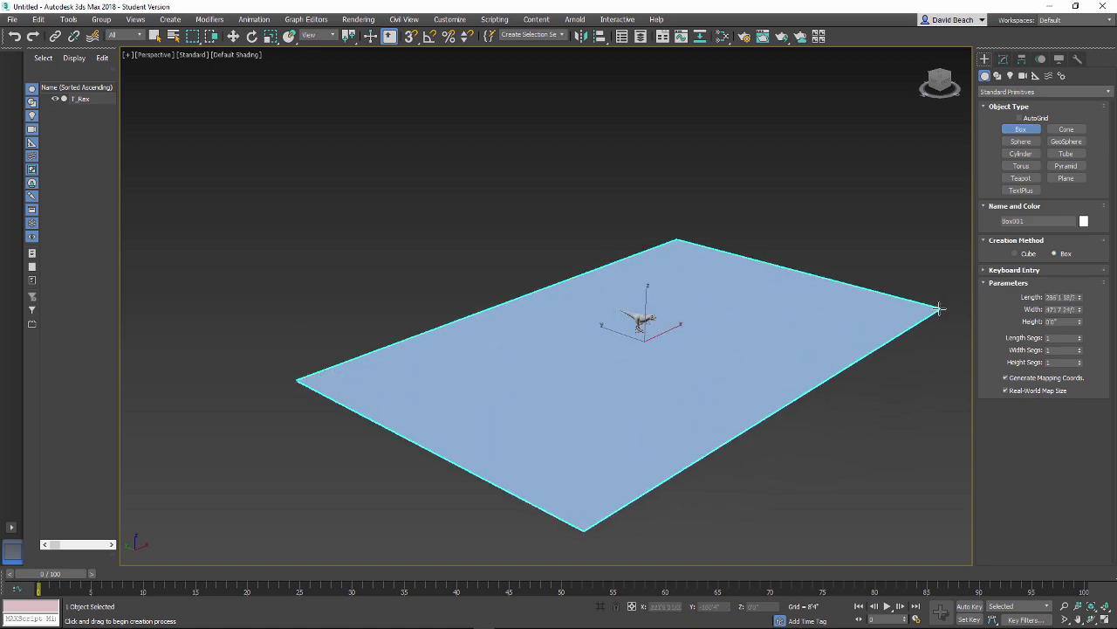
right_click(876, 326)
scroll(668, 262, "up", 5)
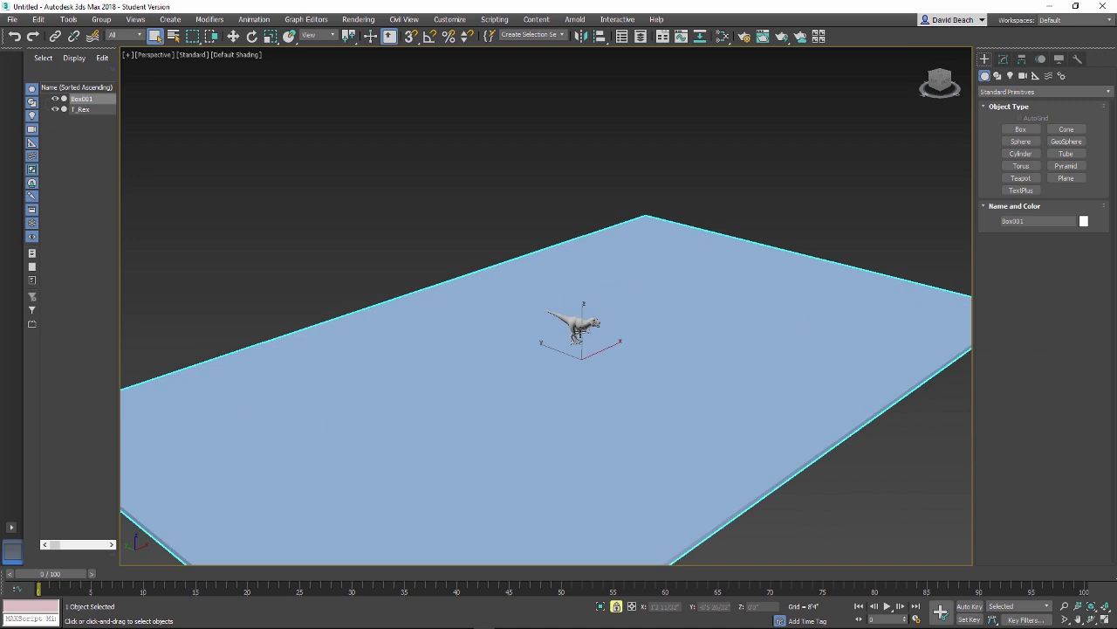
middle_click_drag(634, 373, 620, 342, "alt")
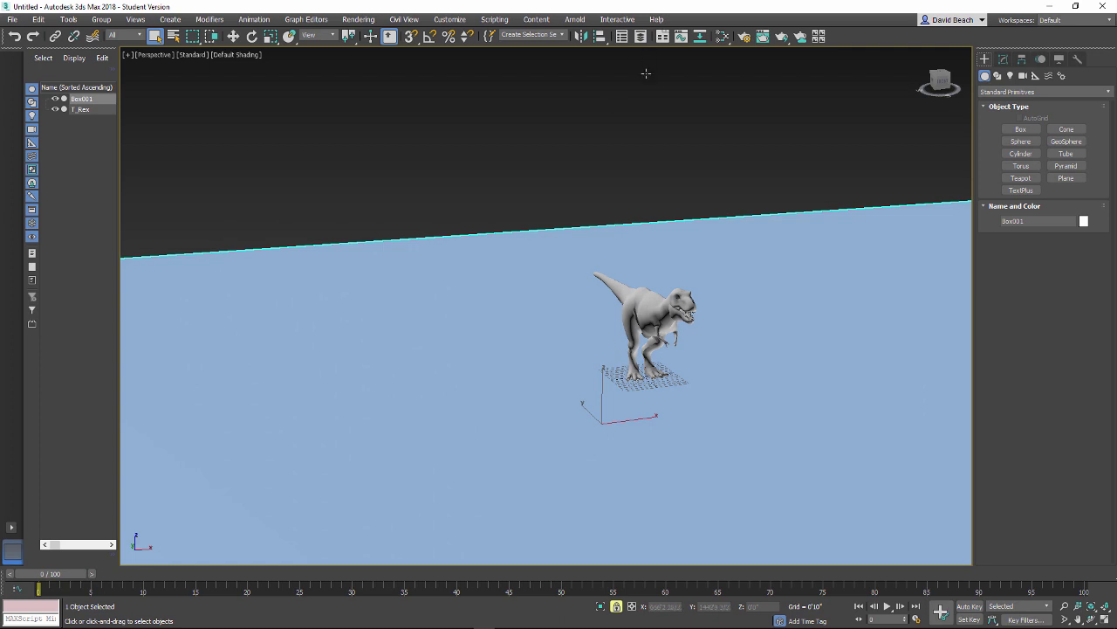
- Open the Slate Material Editor, narrow its window and delete the existing Ground Plane and Dino Green materials
left_click(722, 37)
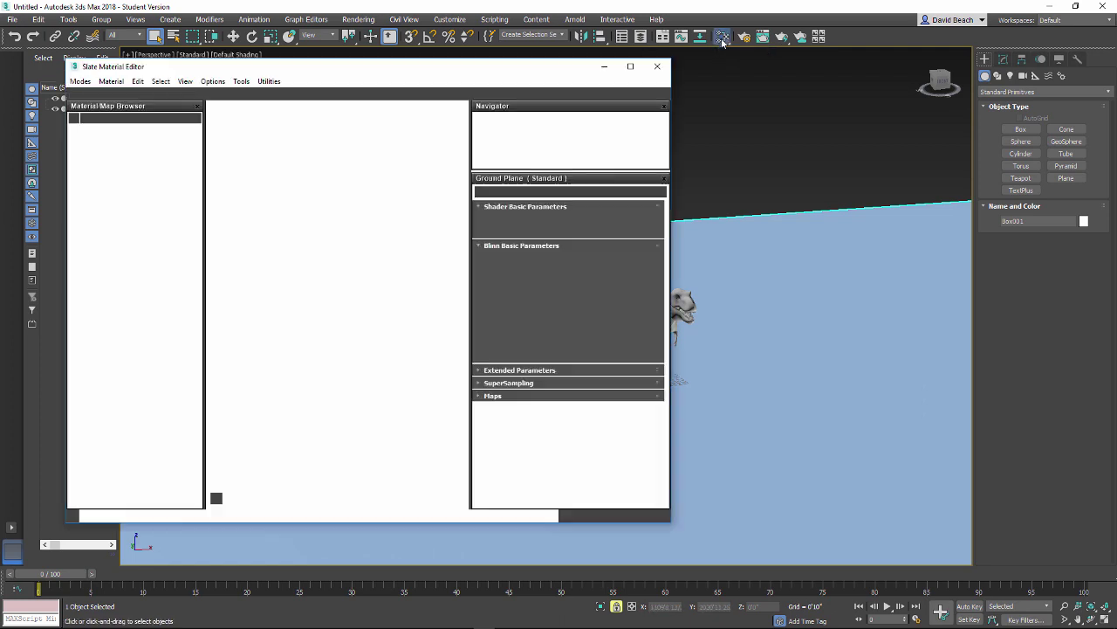
left_click_drag(674, 234, 551, 234)
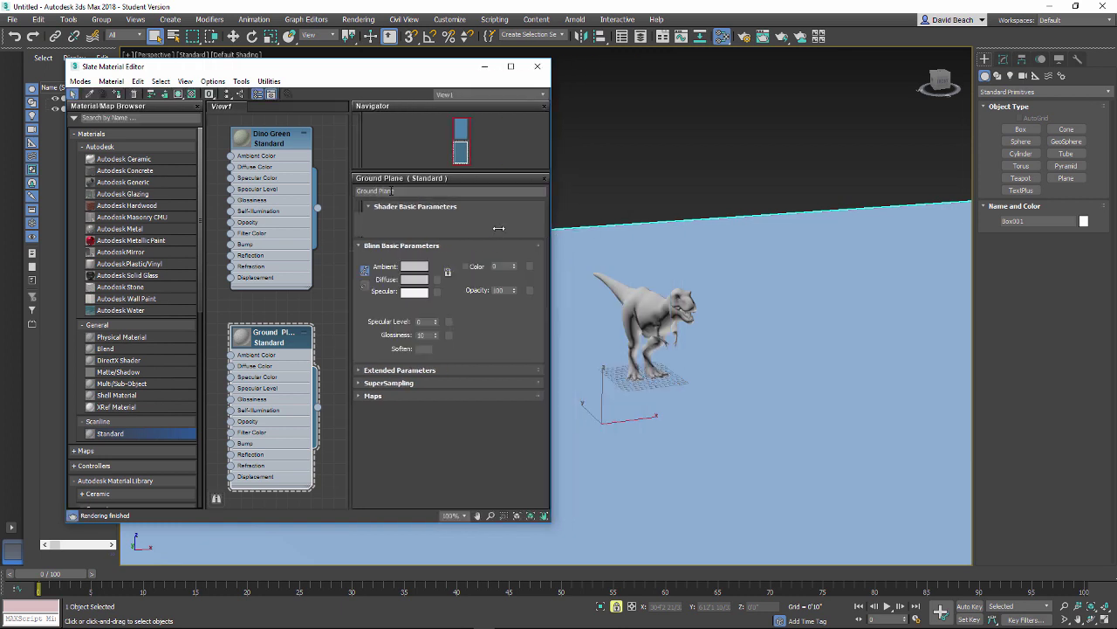
key("Delete")
left_click(285, 335)
key("Delete")
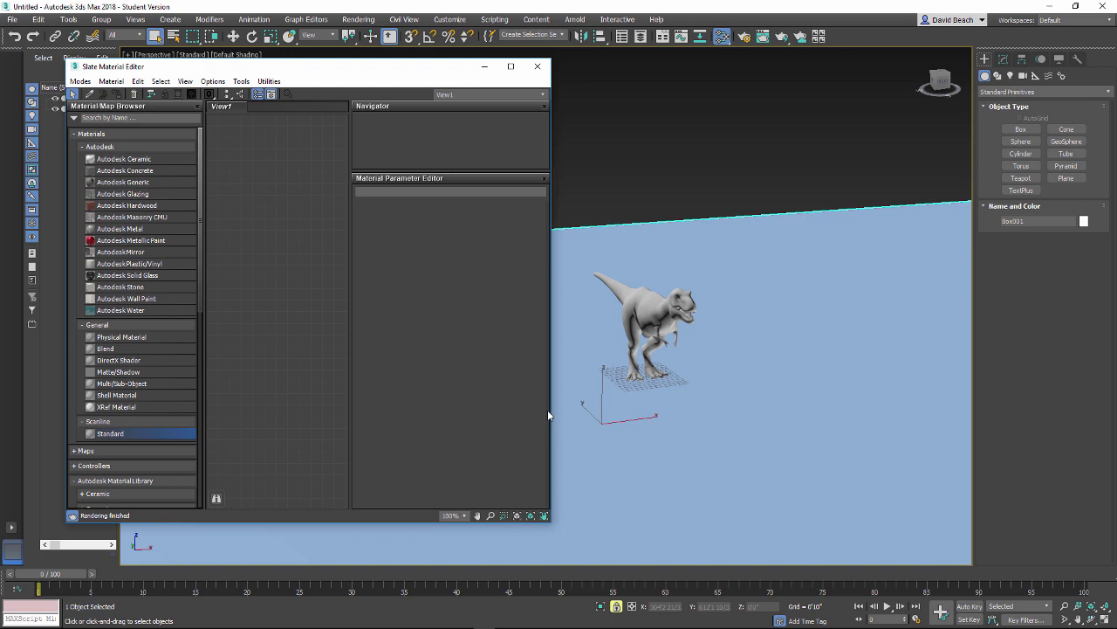
left_click_drag(549, 411, 538, 410)
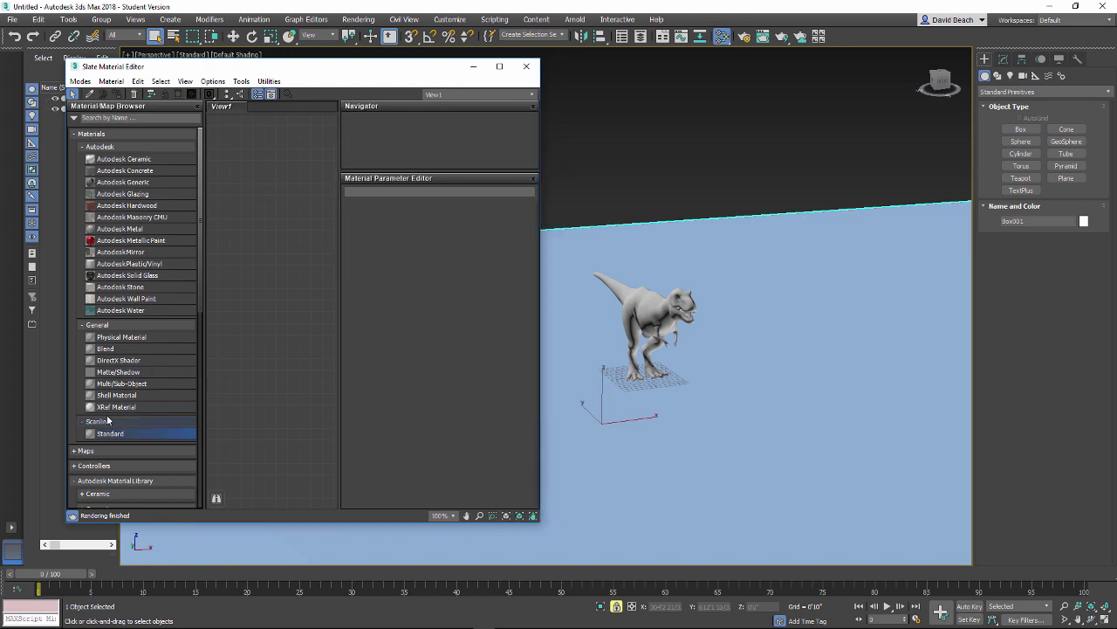
- Add two Standard scanline materials to the material view, one above the other, and rename the upper one DinoGreen
left_click_drag(182, 405, 249, 237)
left_click_drag(126, 435, 252, 419)
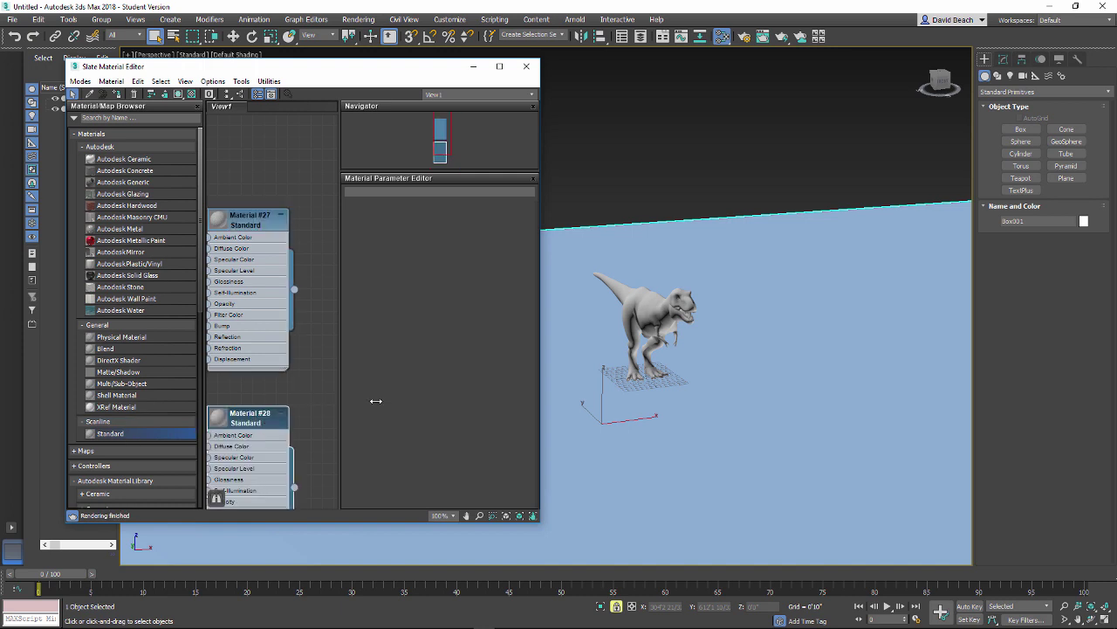
left_click_drag(257, 231, 268, 184)
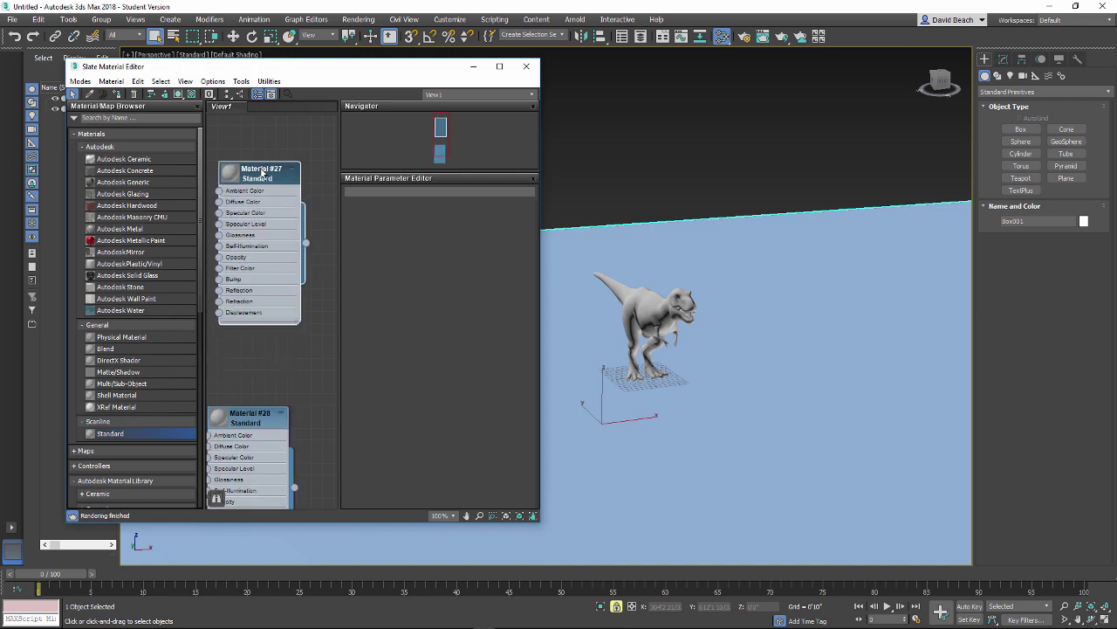
double_click(257, 173)
left_click(390, 190)
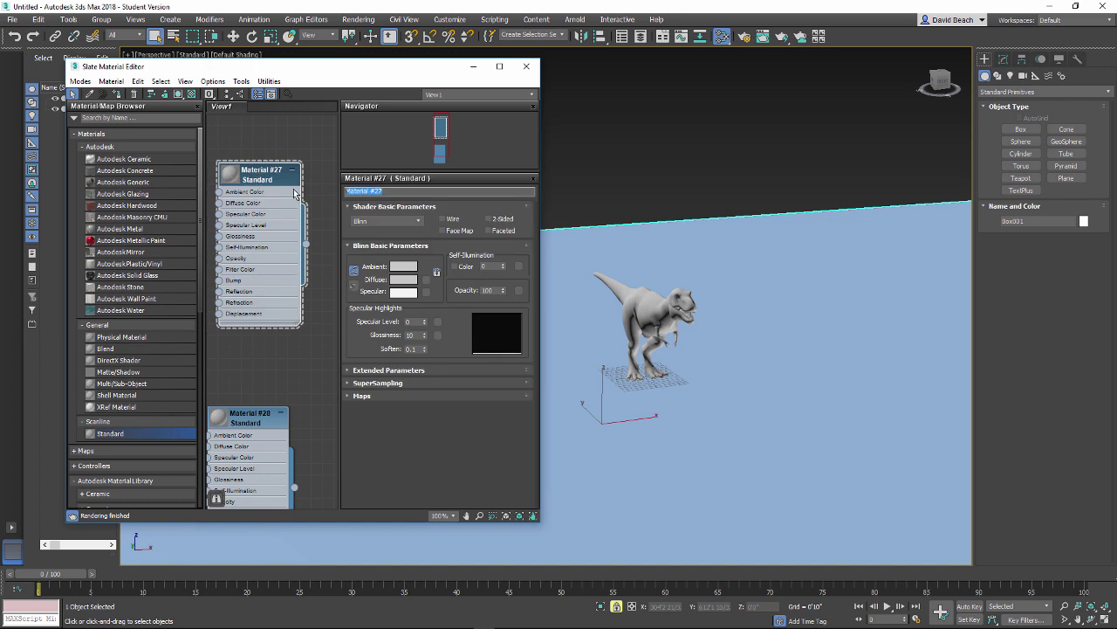
type("DinoGreen")
key("Return")
- Set DinoGreen's ambient and diffuse color to a muted green, RGB 104, 131, 87
left_click(403, 267)
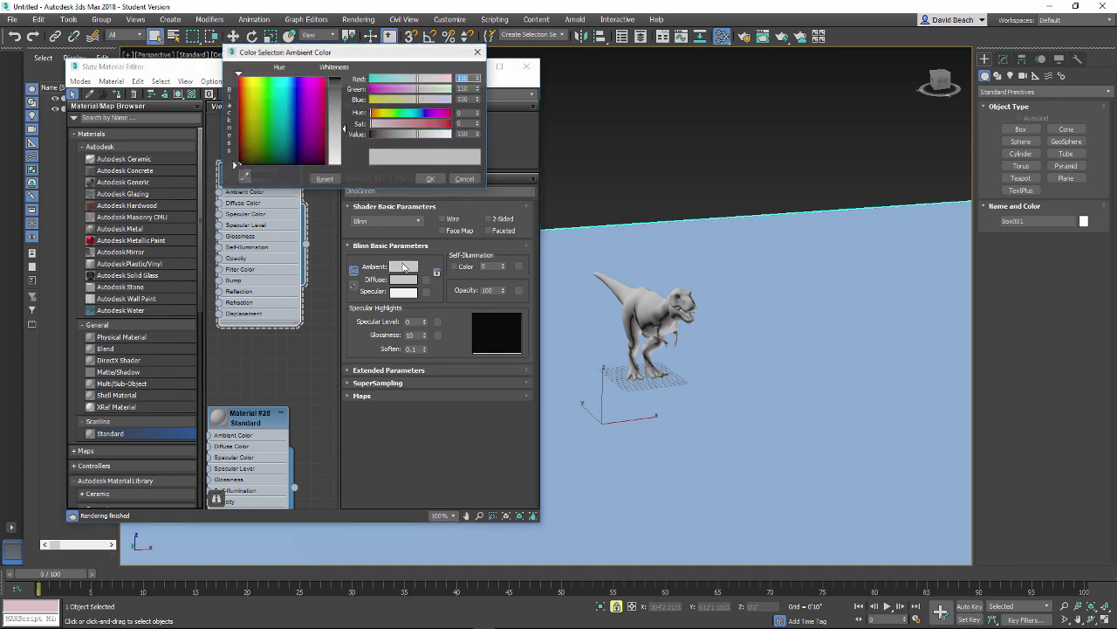
left_click(264, 144)
left_click_drag(343, 129, 338, 140)
left_click(263, 142)
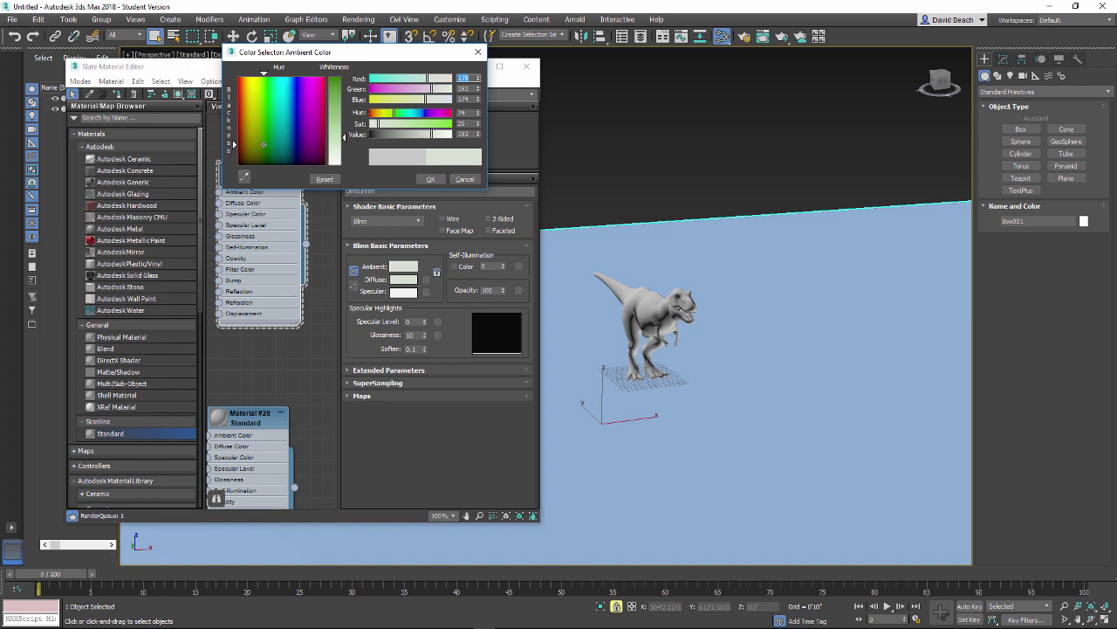
left_click_drag(343, 135, 343, 107)
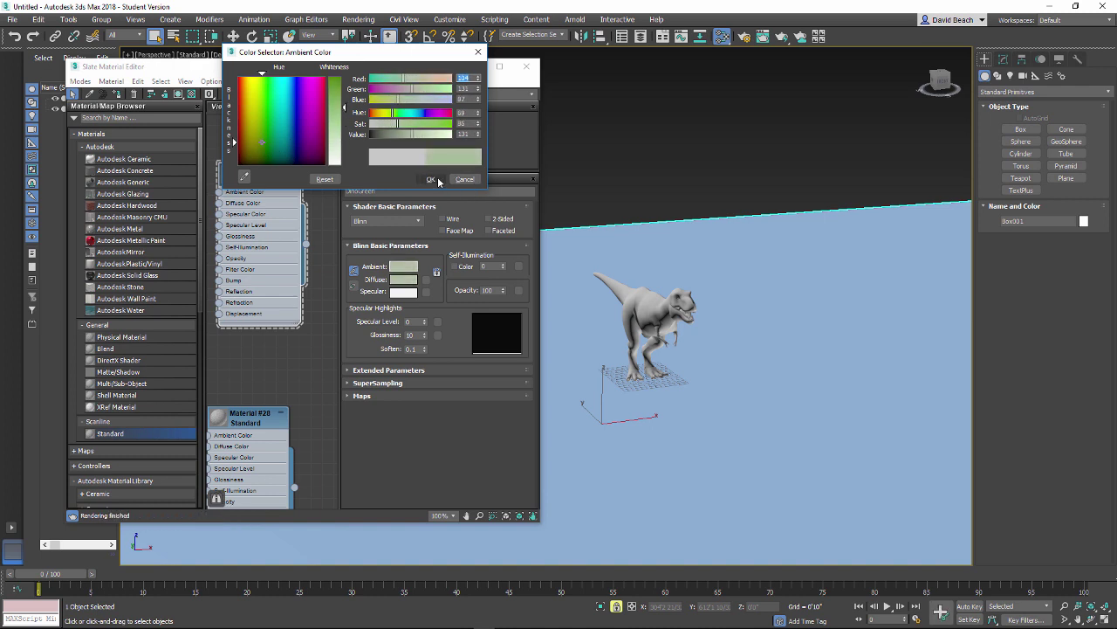
left_click(436, 180)
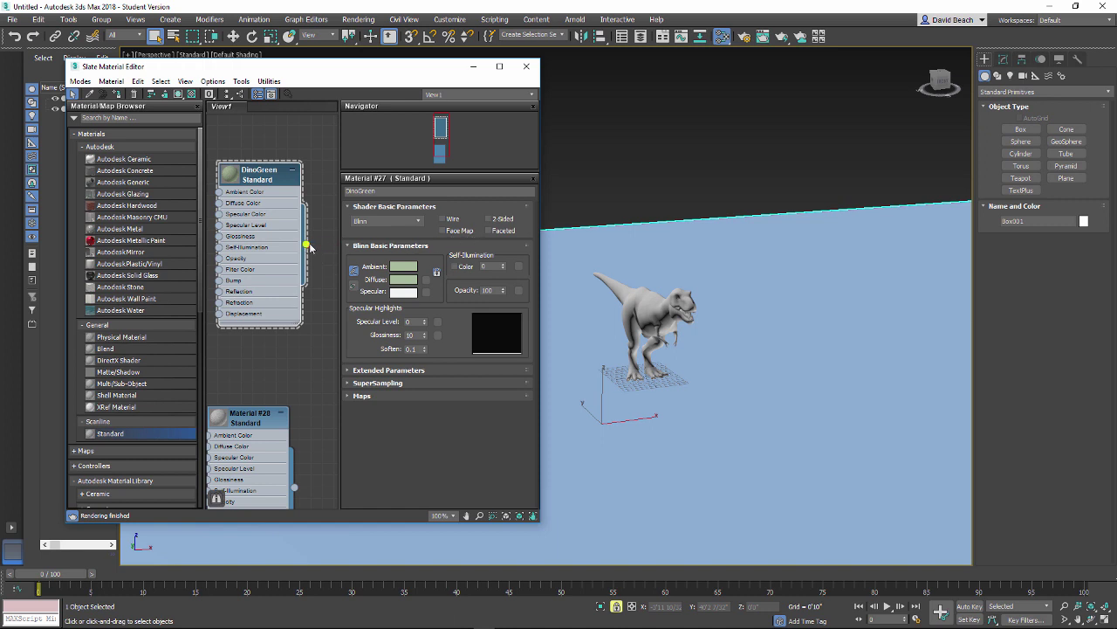
- Assign the DinoGreen material to the T_Rex and move the second material node closer beneath it
left_click_drag(310, 249, 649, 313)
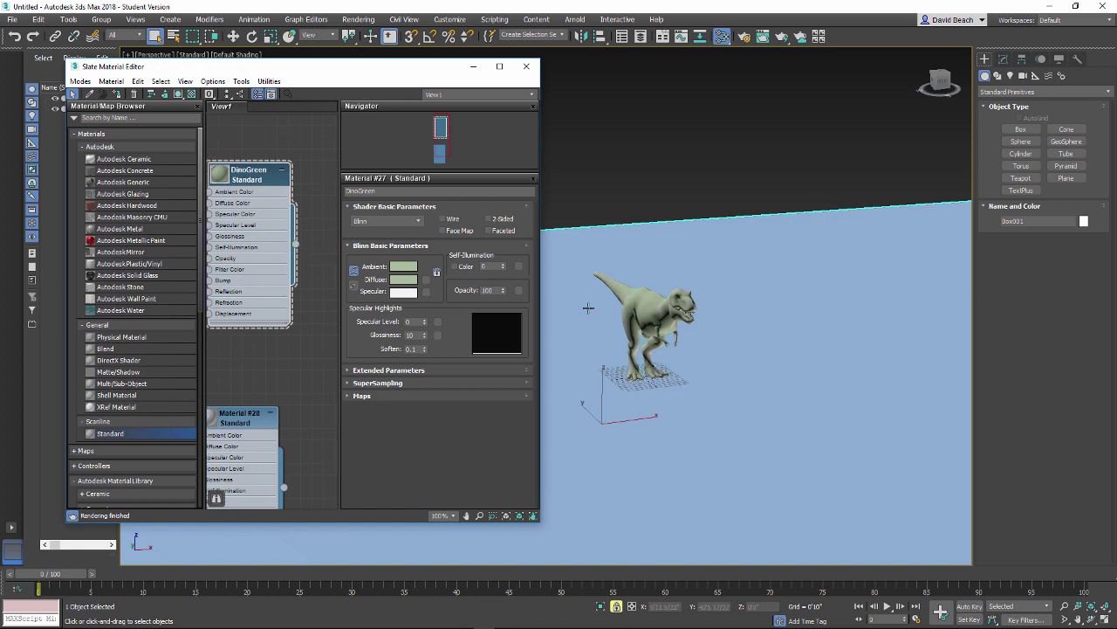
left_click_drag(237, 419, 249, 384)
left_click_drag(259, 181, 260, 182)
- Try DinoGreen's ambient color in magenta on the T_Rex, and set it back to muted green, RGB 104, 139, 87
left_click(403, 266)
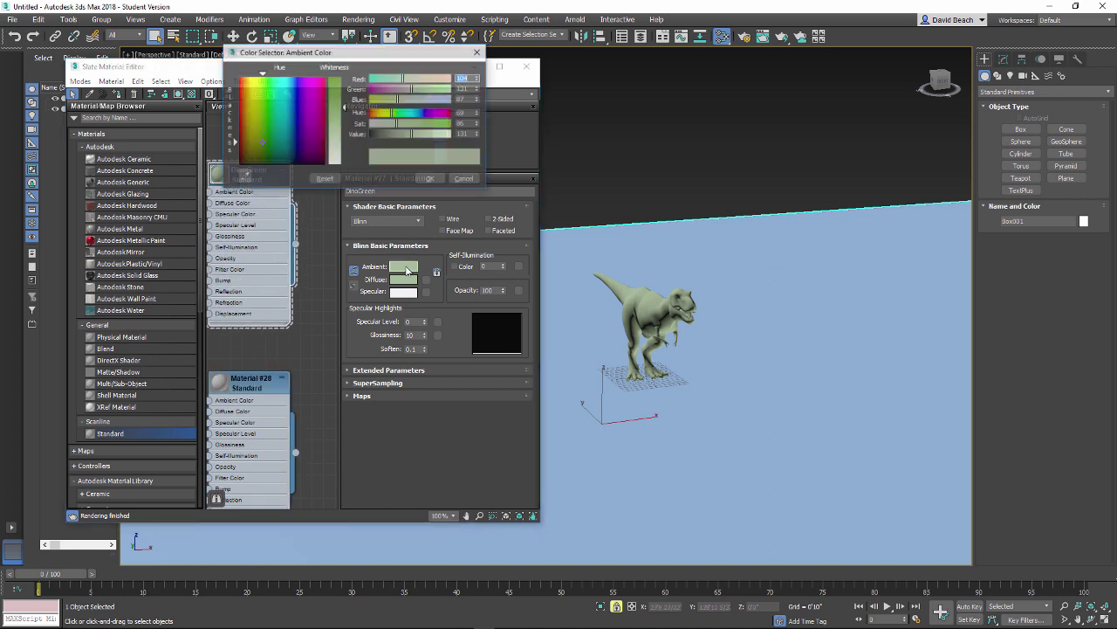
left_click(312, 105)
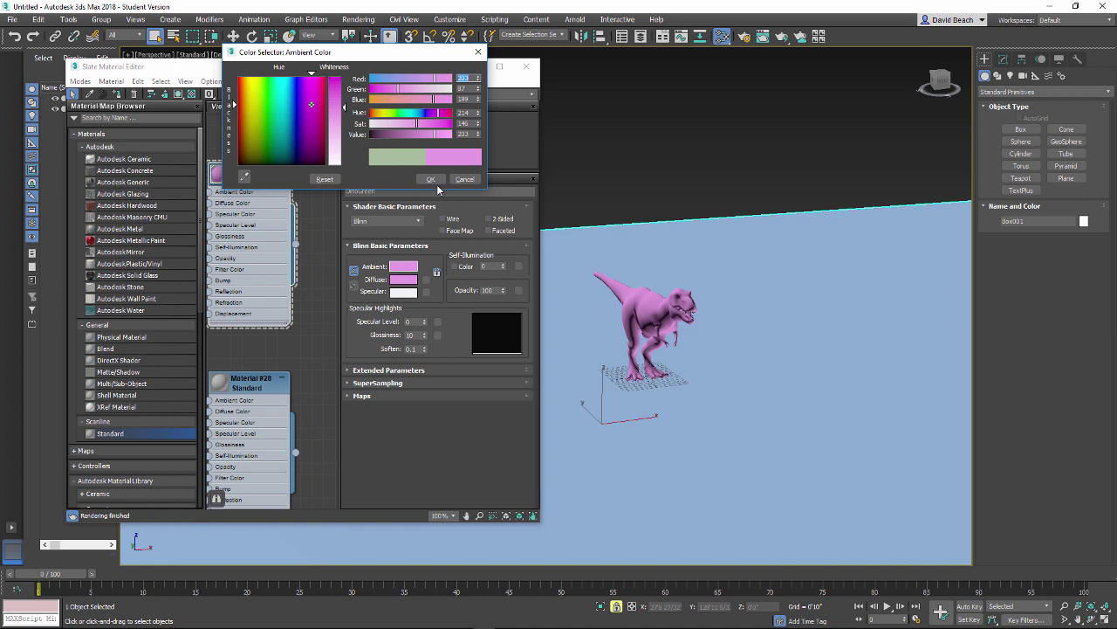
left_click(262, 141)
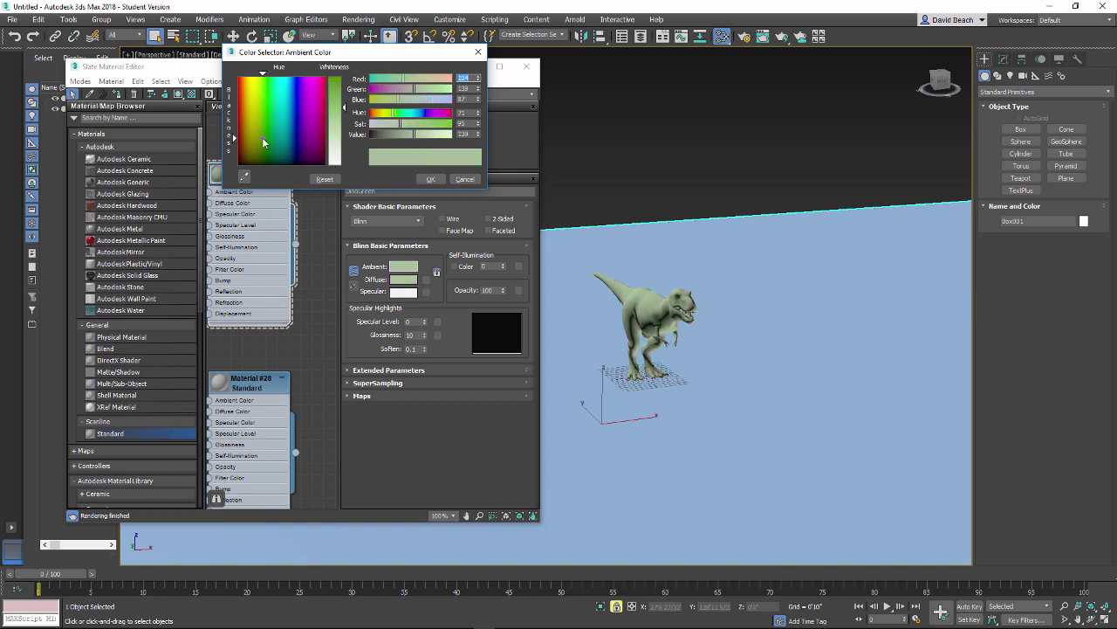
left_click(430, 179)
- Rename the second Standard material Base, assign it to the ground box and close the material editor
middle_click_drag(280, 358, 281, 305)
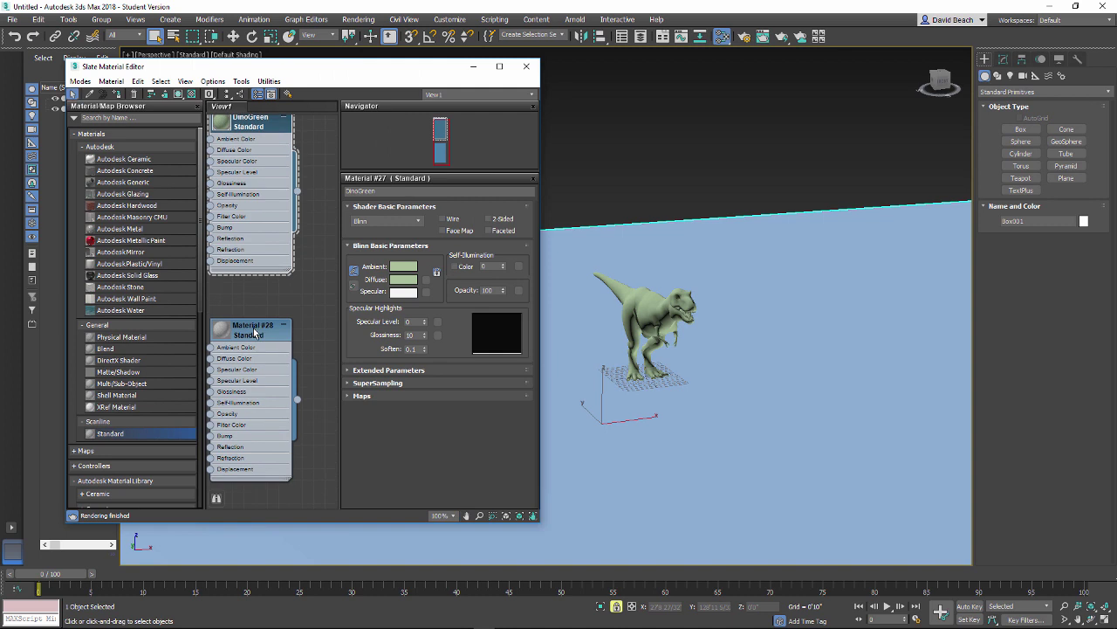
double_click(255, 333)
left_click(345, 191)
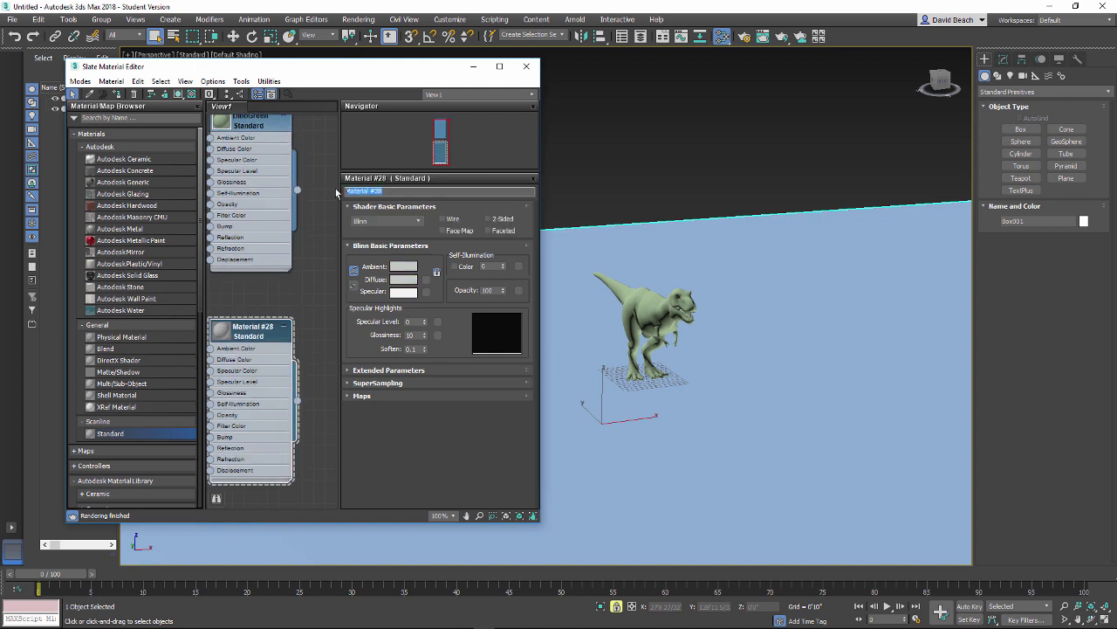
type("Base")
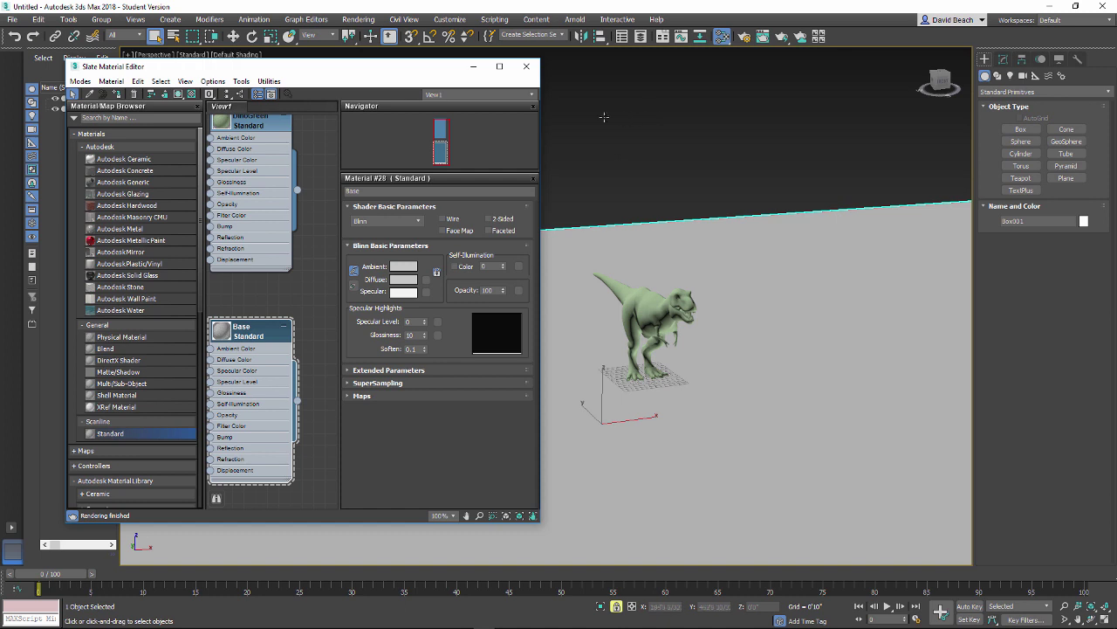
left_click(526, 68)
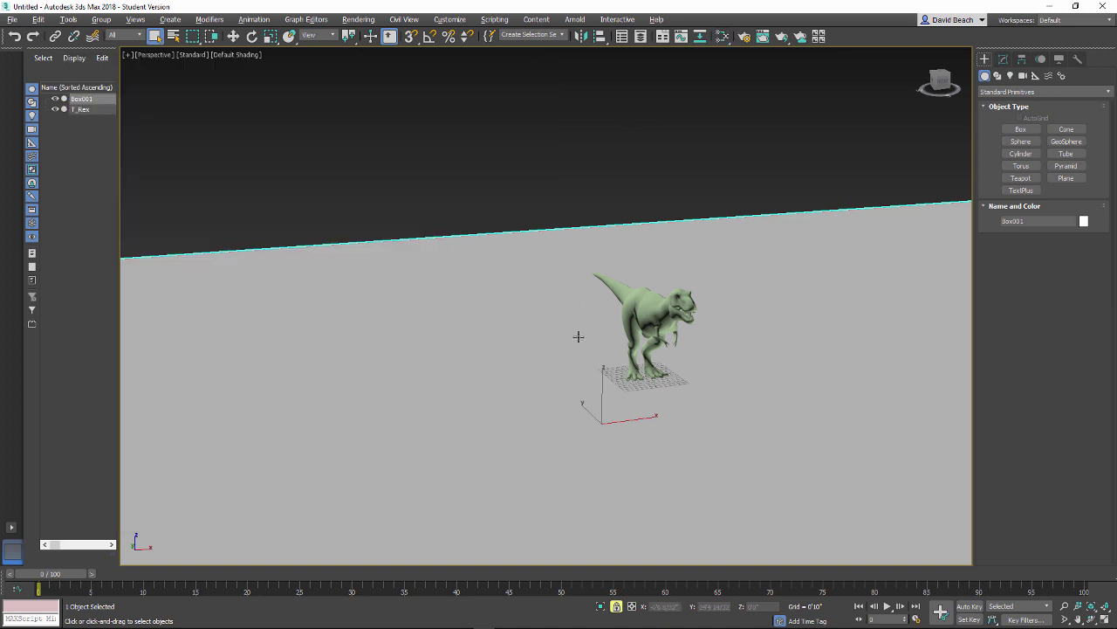
- Render a low, close perspective view of the T_Rex standing on the ground and close the rendered image
scroll(581, 331, "up", 2)
middle_click_drag(582, 328, 620, 358, "alt")
scroll(609, 377, "up", 3)
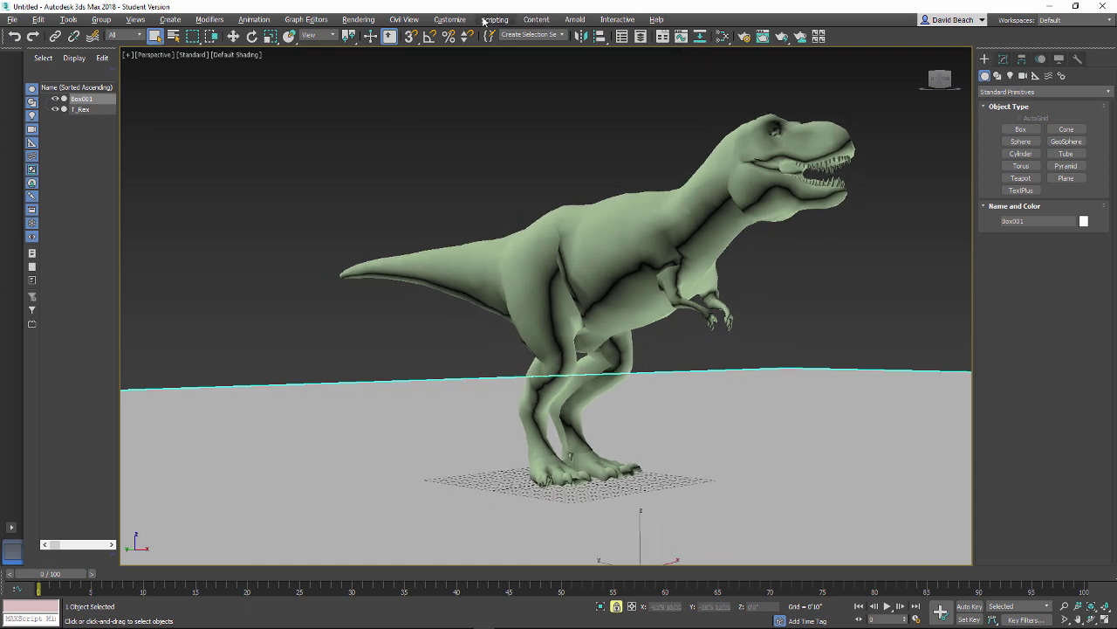
left_click(359, 20)
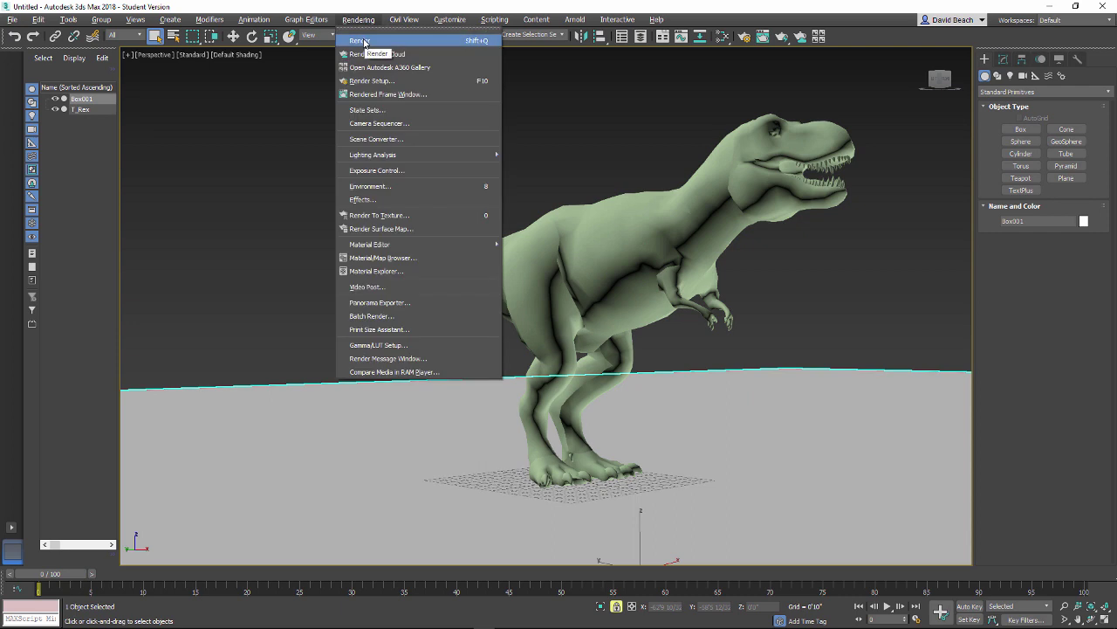
left_click(364, 42)
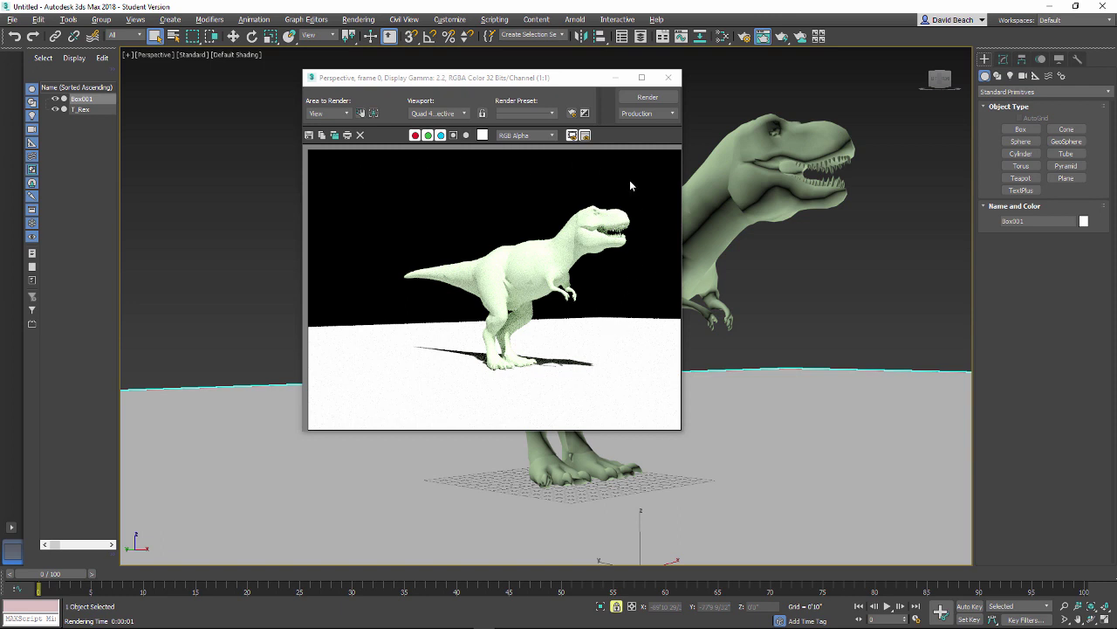
left_click(668, 76)
scroll(614, 244, "down", 3)
middle_click_drag(614, 243, 531, 316, "alt")
scroll(602, 264, "down", 3)
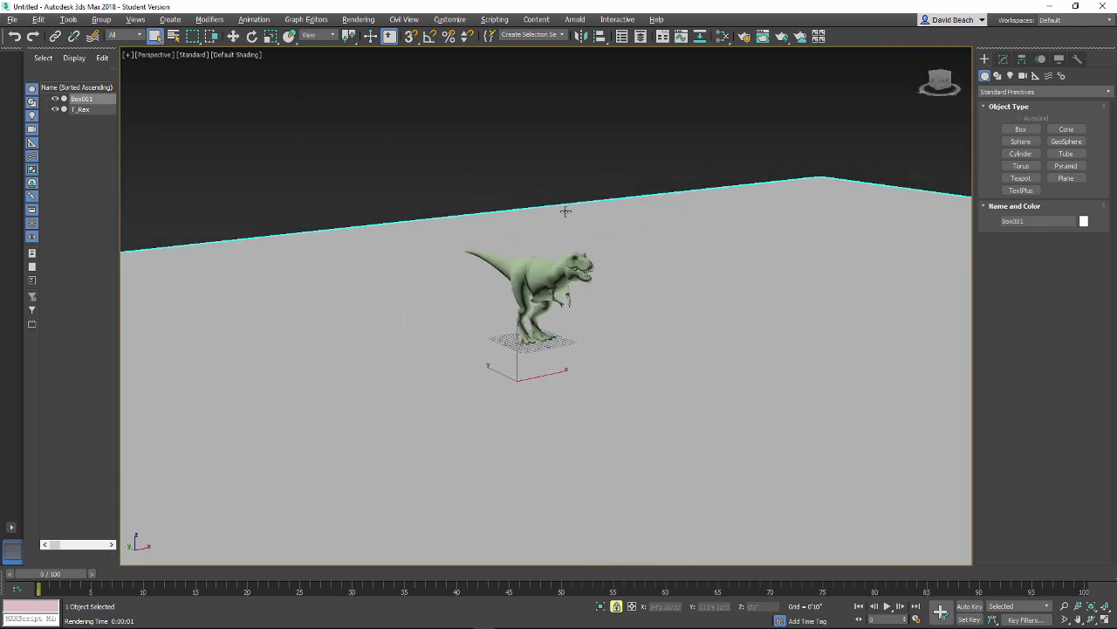
middle_click_drag(577, 237, 576, 250, "alt")
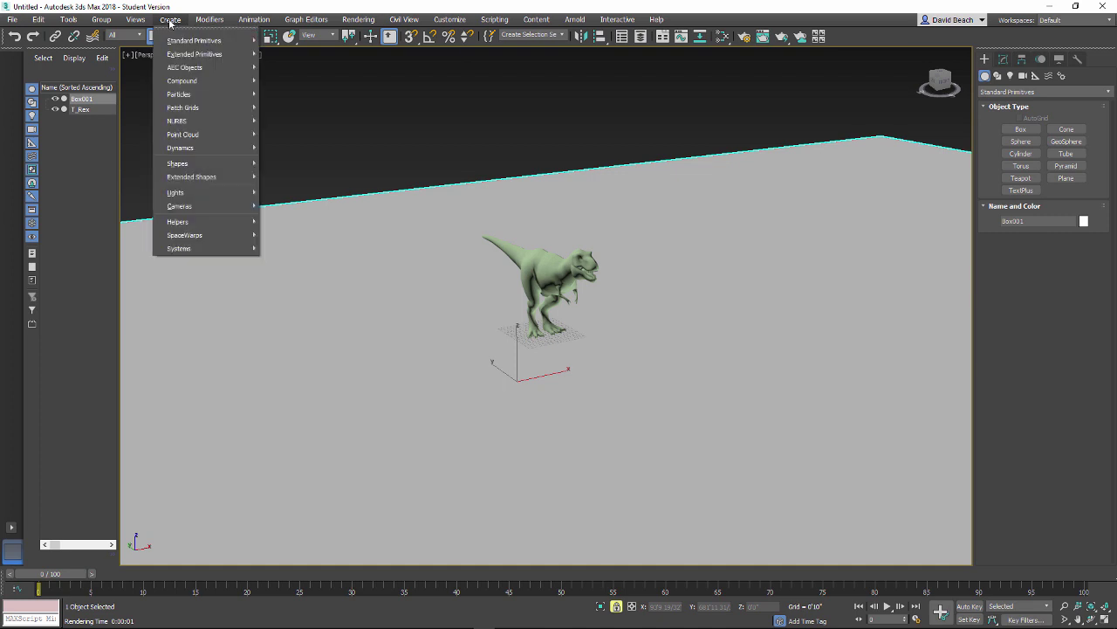
- Create a daylight system at the T_Rex's feet with orbital scale about 47'1", accepting the recommended exposure control and mr Physical Sky map
mouse_move(188, 192)
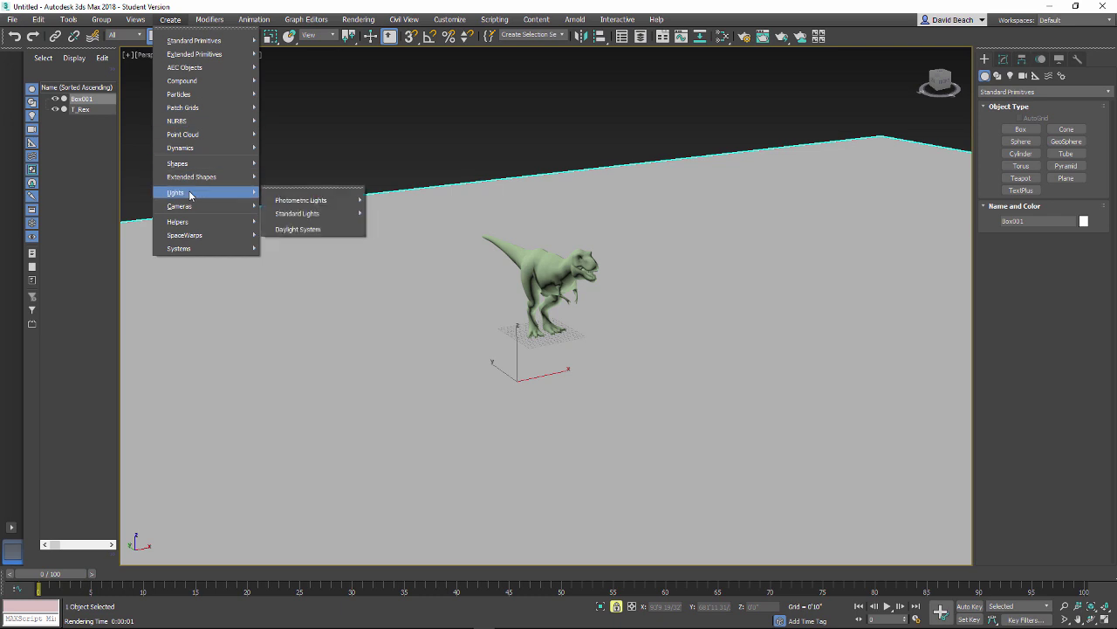
left_click(301, 229)
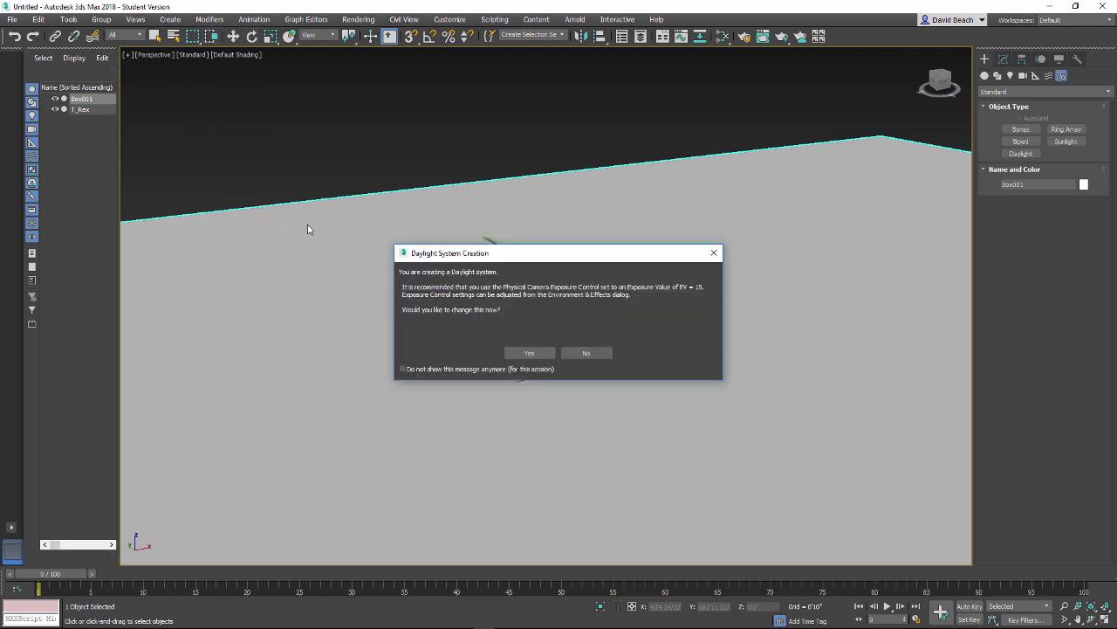
left_click(528, 354)
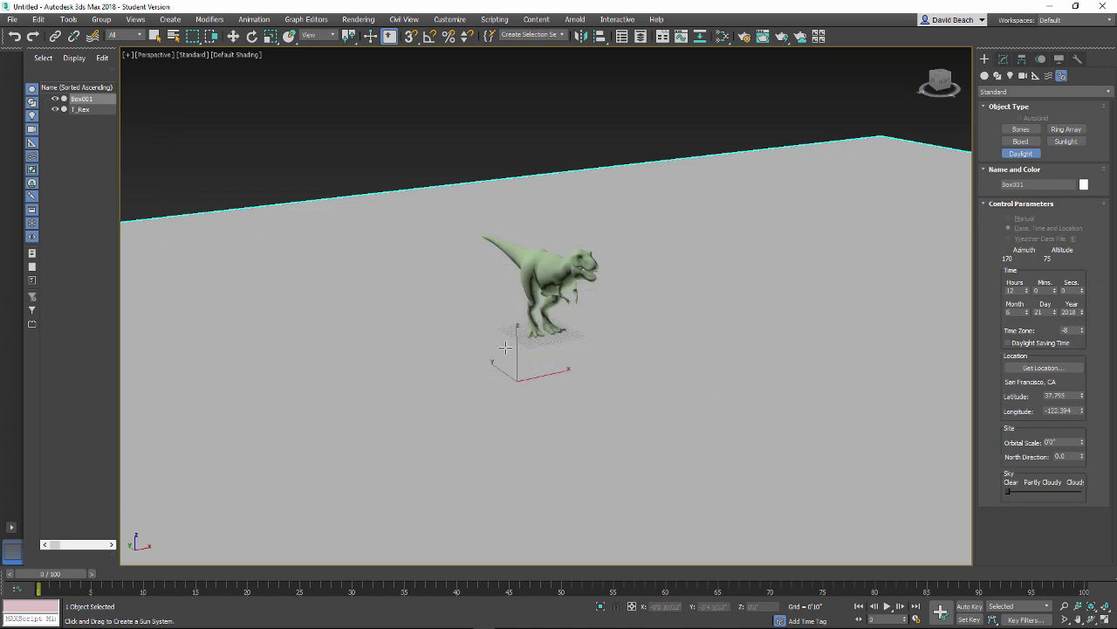
left_click_drag(506, 343, 532, 356)
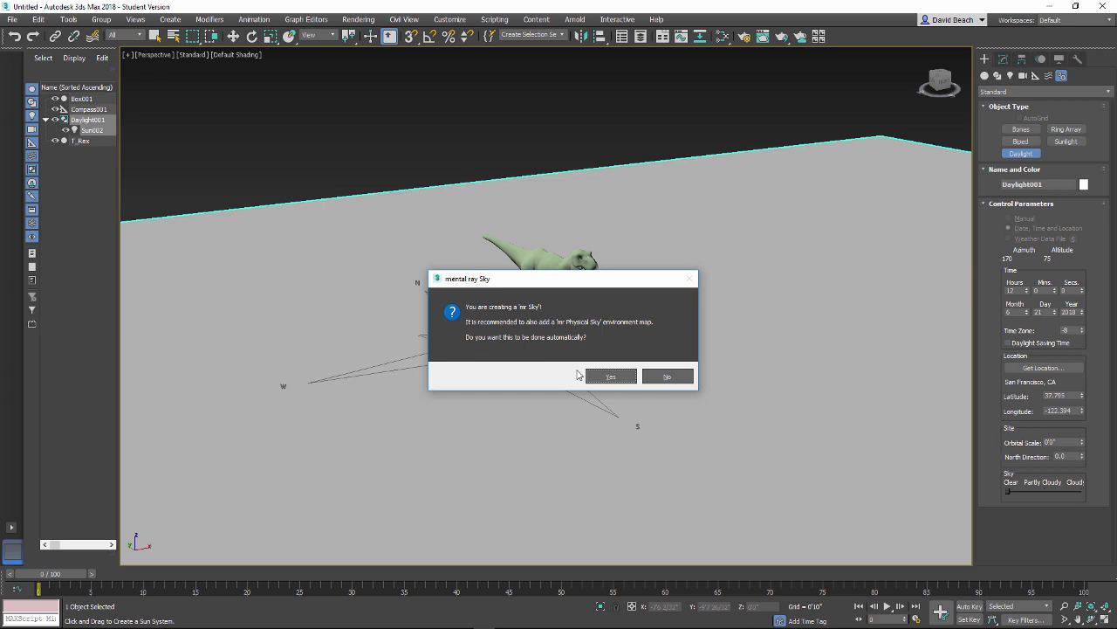
left_click(612, 379)
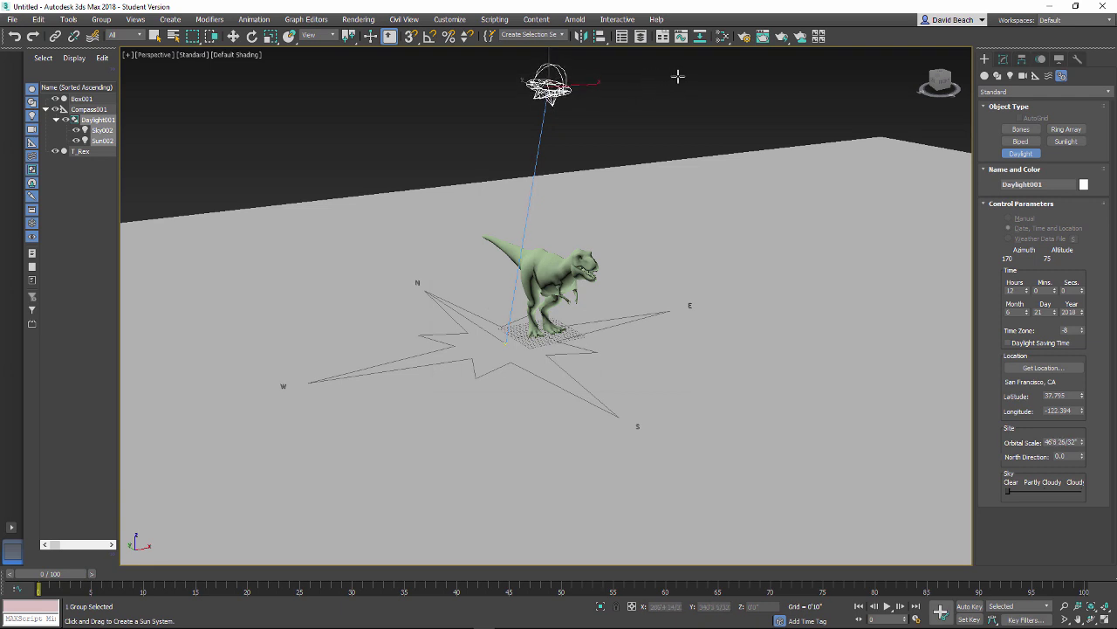
left_click(679, 77)
- Open the daylight system's date, time and location setup and set its month to 7
mouse_move(475, 303)
middle_mouse_down("alt")
mouse_move(549, 280)
mouse_move(487, 292)
middle_mouse_up("alt")
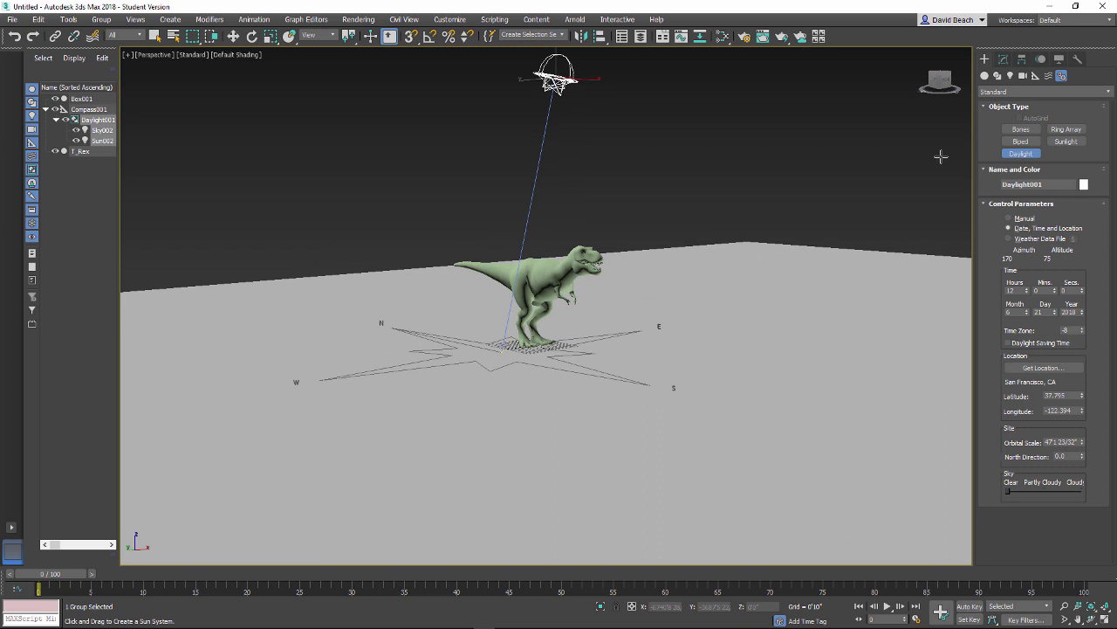
middle_click_drag(623, 125, 596, 157)
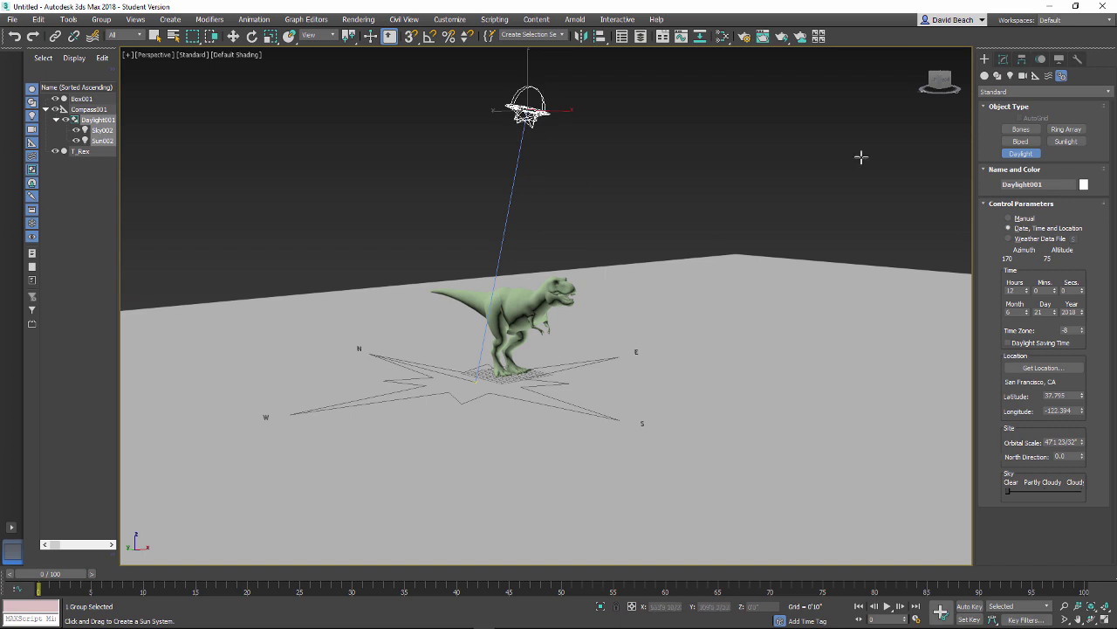
left_click(1002, 58)
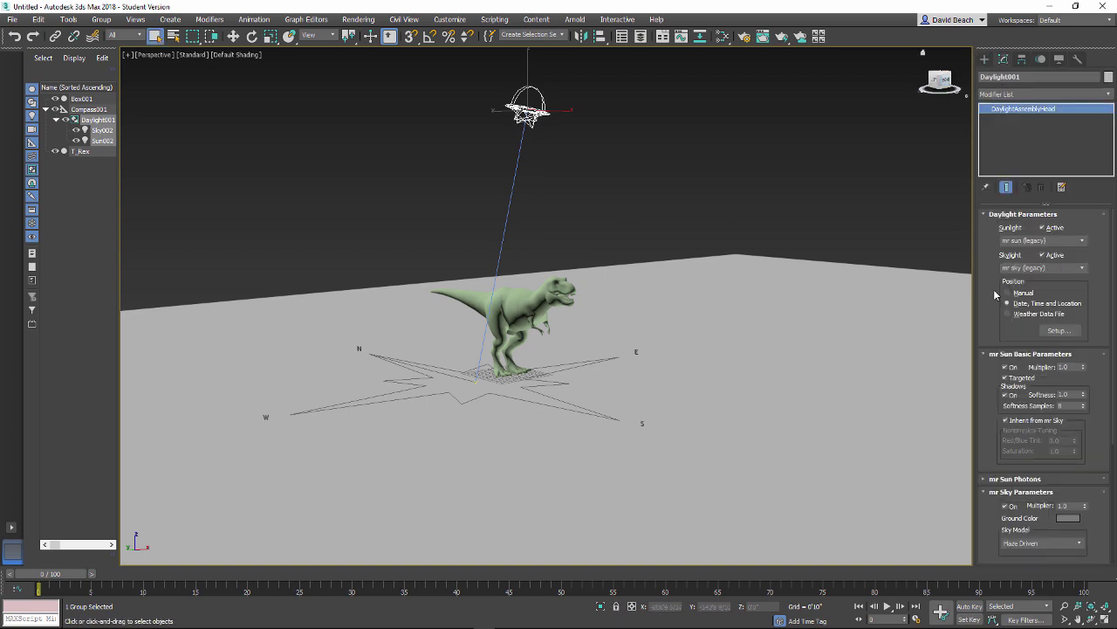
left_click(1059, 332)
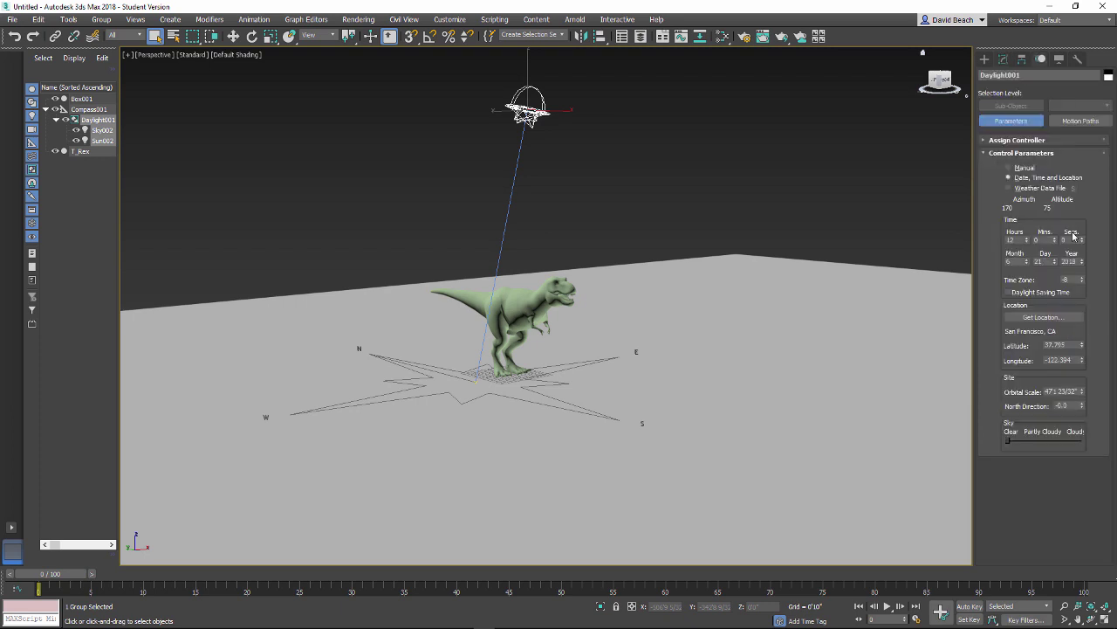
left_click_drag(1029, 242, 1032, 265)
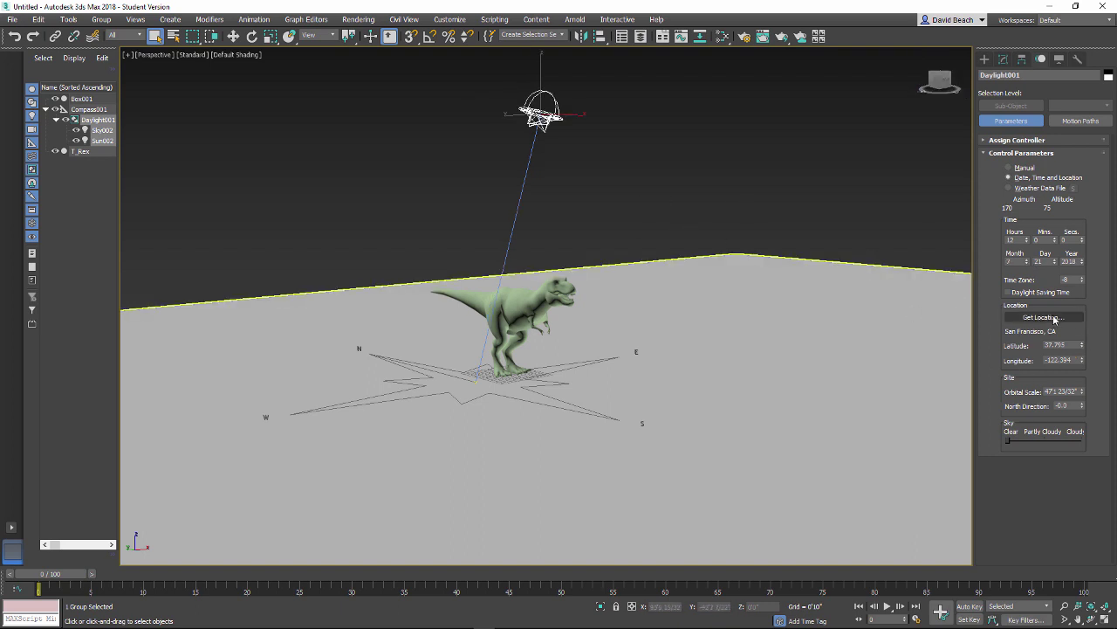
- Deselect everything, render a low close-up perspective view of the T_Rex in daylight and close the rendered image
mouse_move(650, 197)
middle_mouse_down("alt")
mouse_move(569, 236)
mouse_move(646, 217)
mouse_move(640, 192)
middle_mouse_up("alt")
scroll(560, 262, "up", 5)
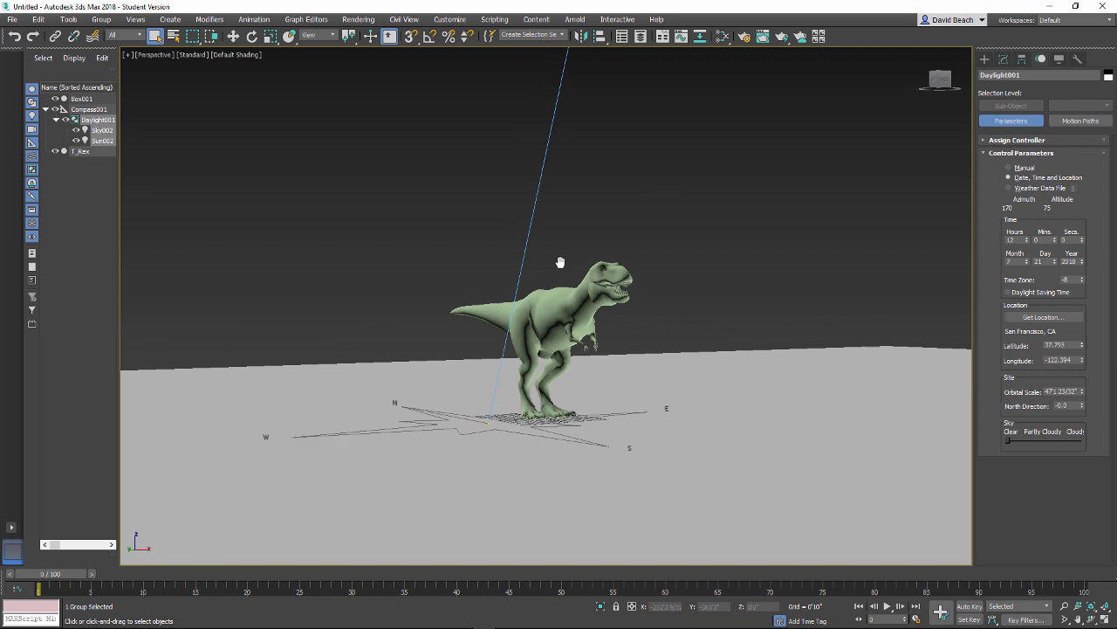
scroll(564, 258, "up", 5)
left_click(584, 239)
scroll(593, 244, "down", 4)
middle_click_drag(602, 247, 539, 260)
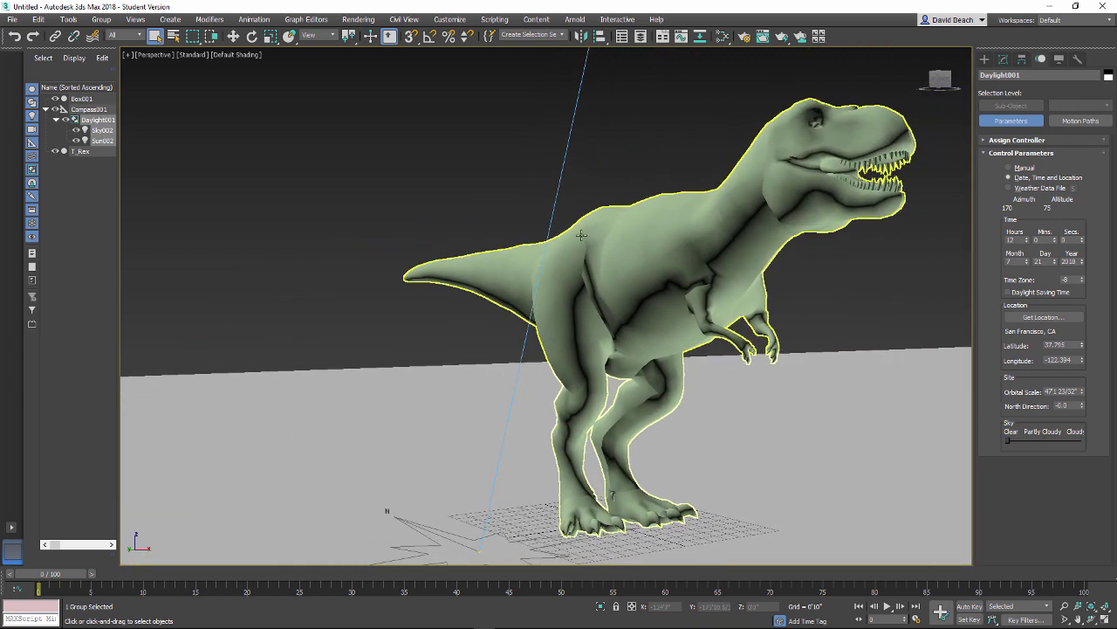
left_click(534, 98)
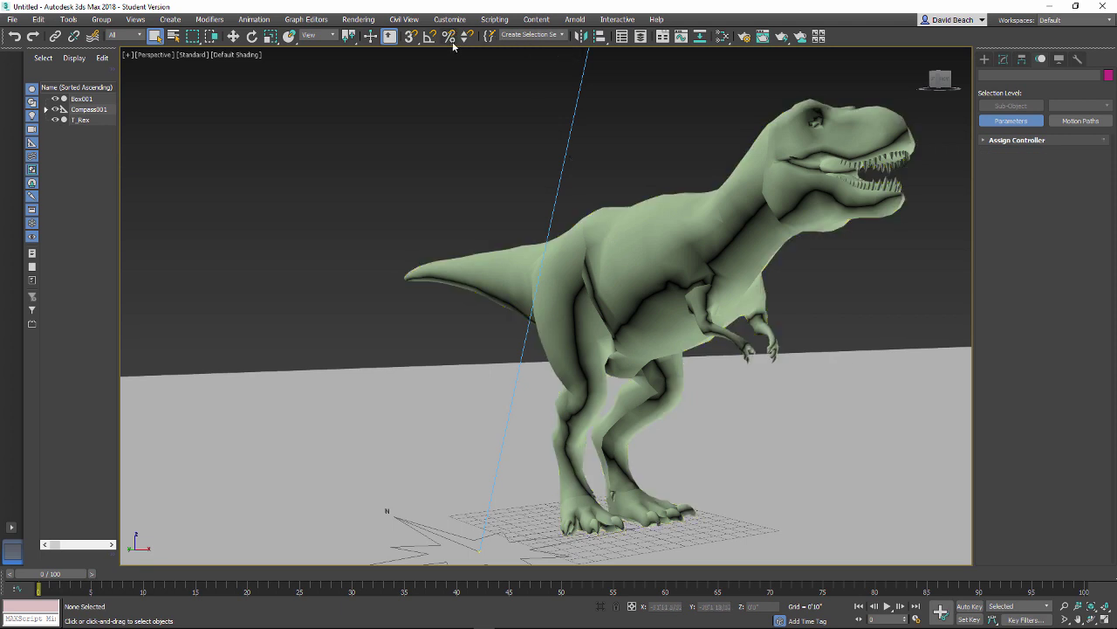
left_click(358, 19)
left_click(360, 42)
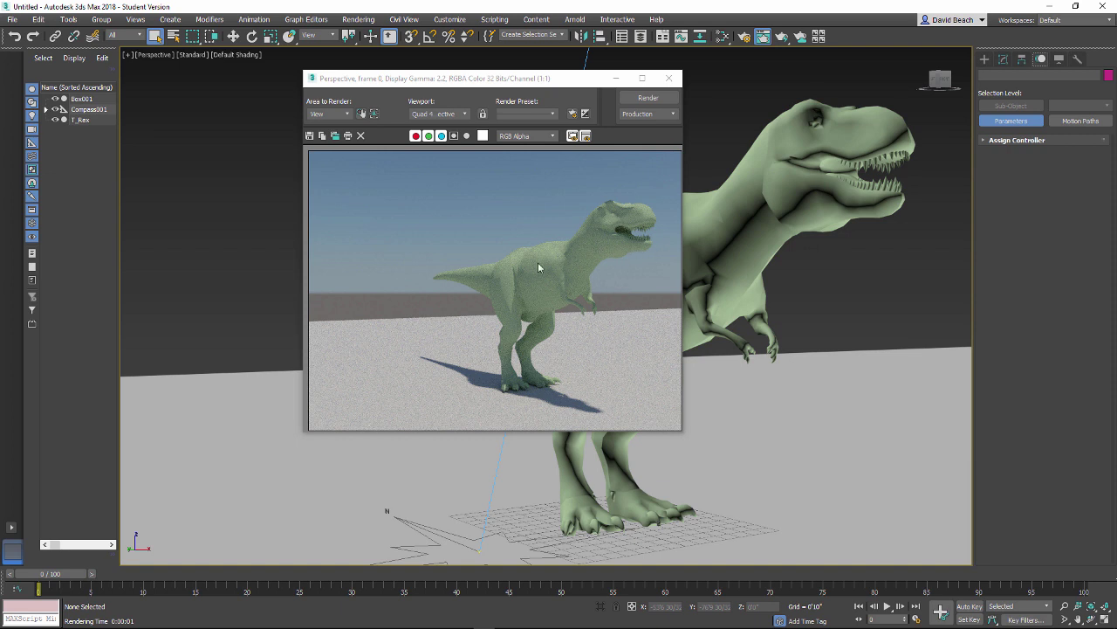
left_click_drag(575, 84, 563, 95)
left_click(658, 90)
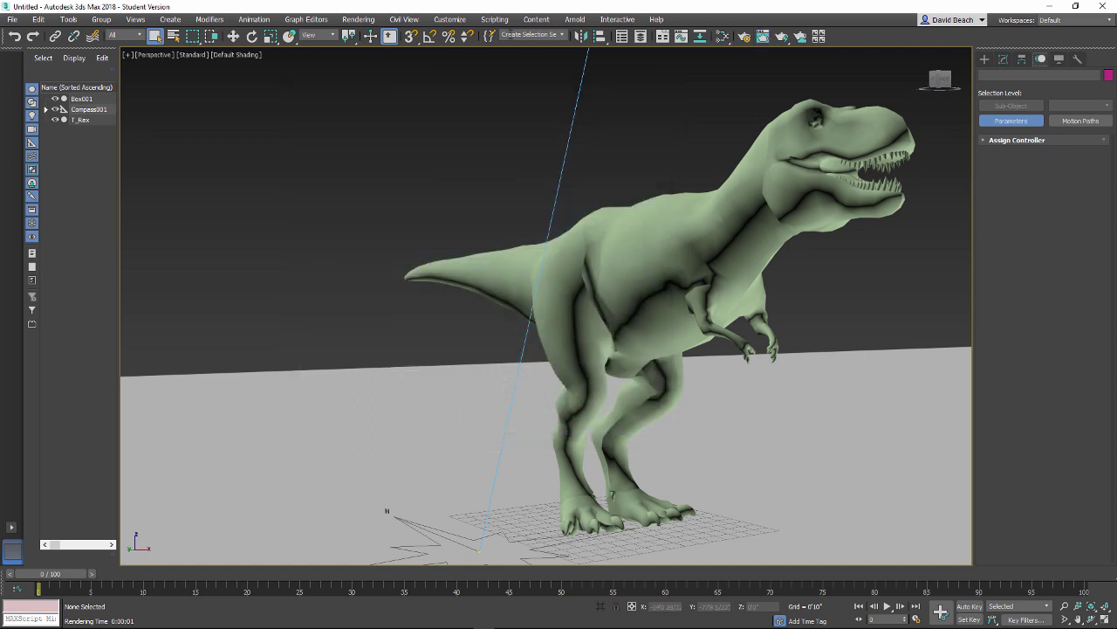
- Raise the ART Renderer's render quality from the render setup to High, with a target quality of 33.0 dB
left_click(371, 21)
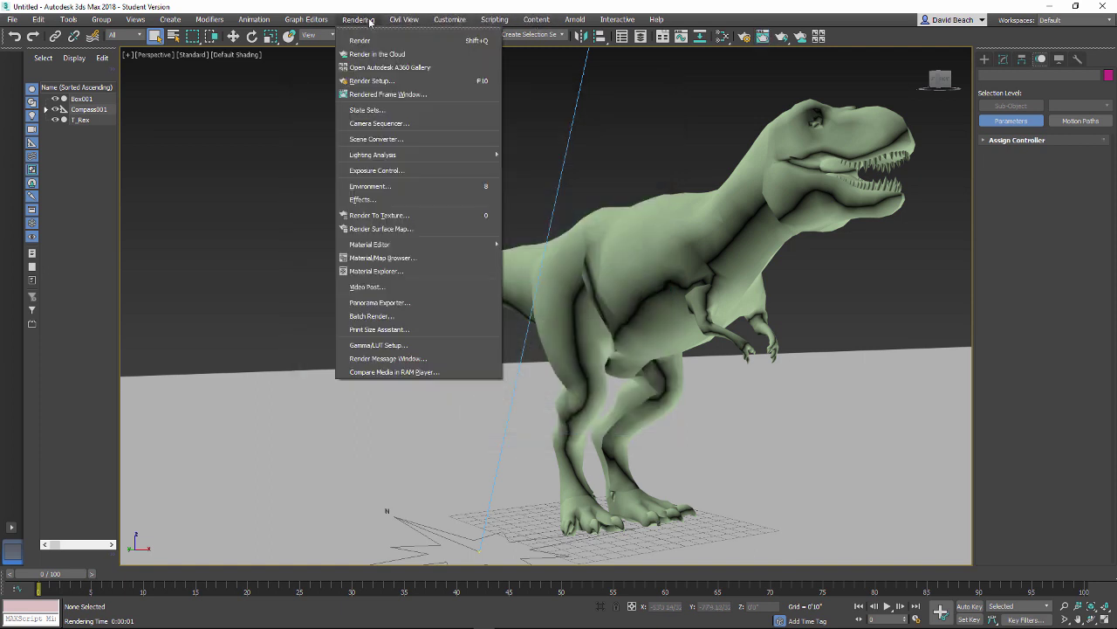
left_click(372, 82)
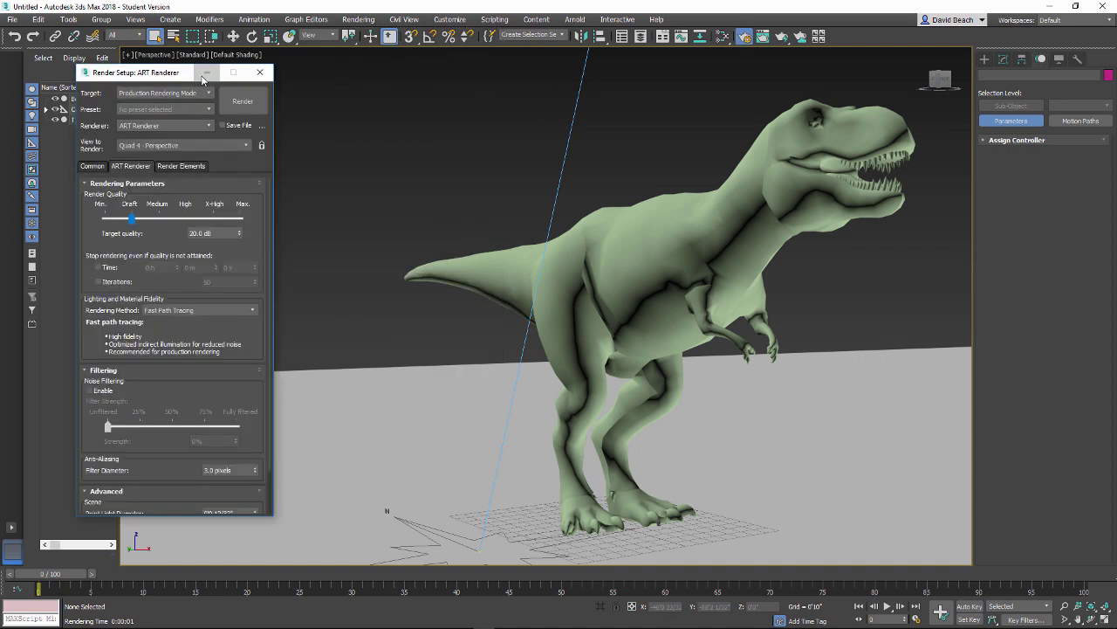
left_click_drag(163, 74, 242, 78)
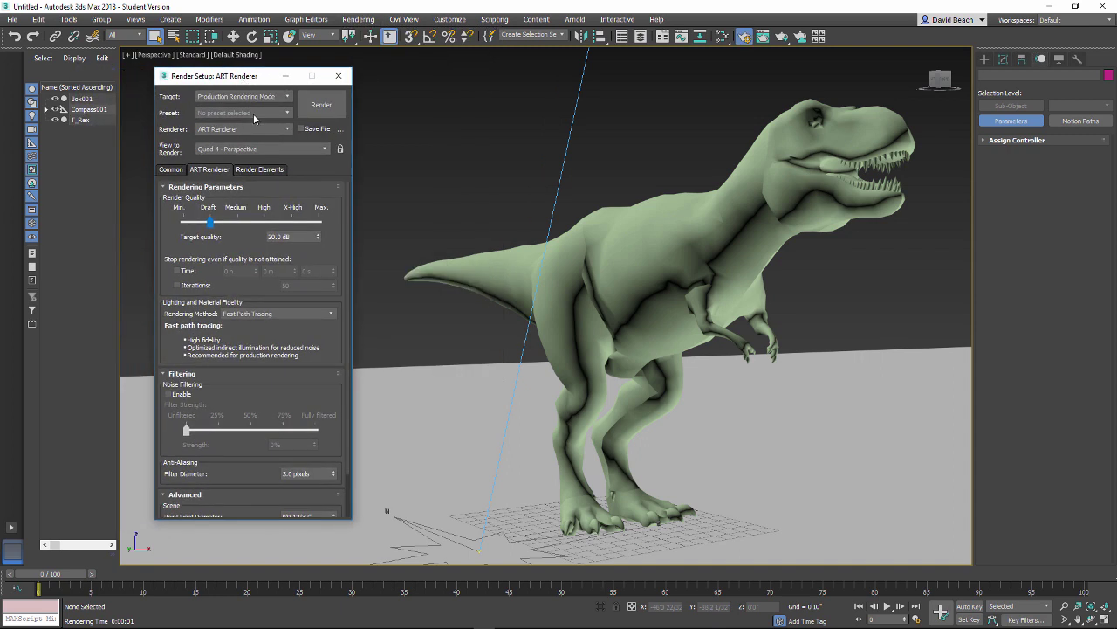
left_click(166, 169)
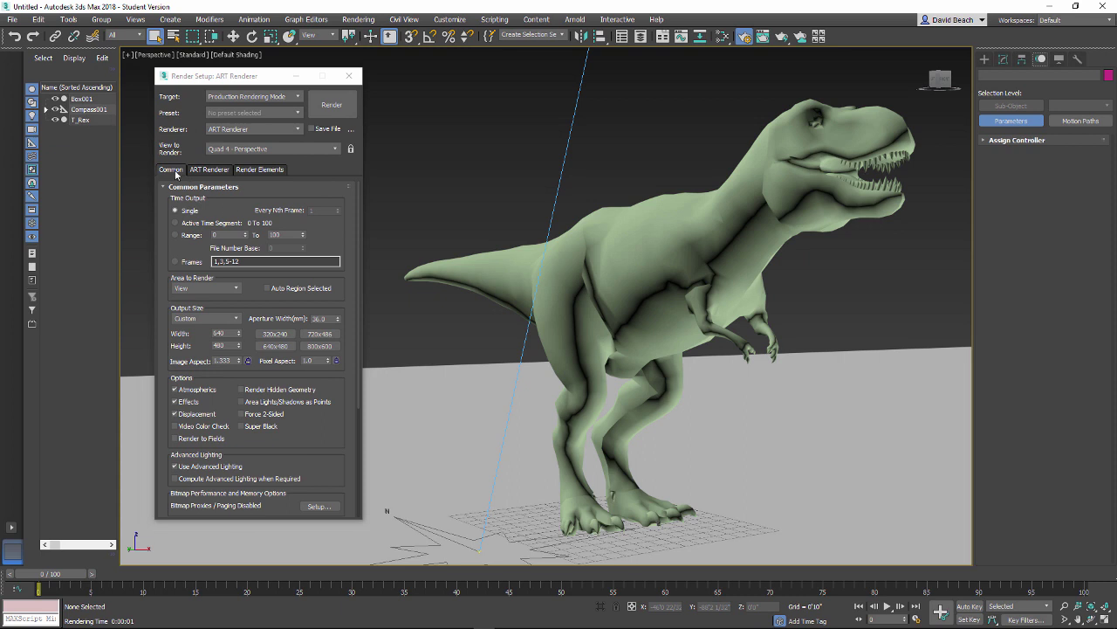
left_click(207, 171)
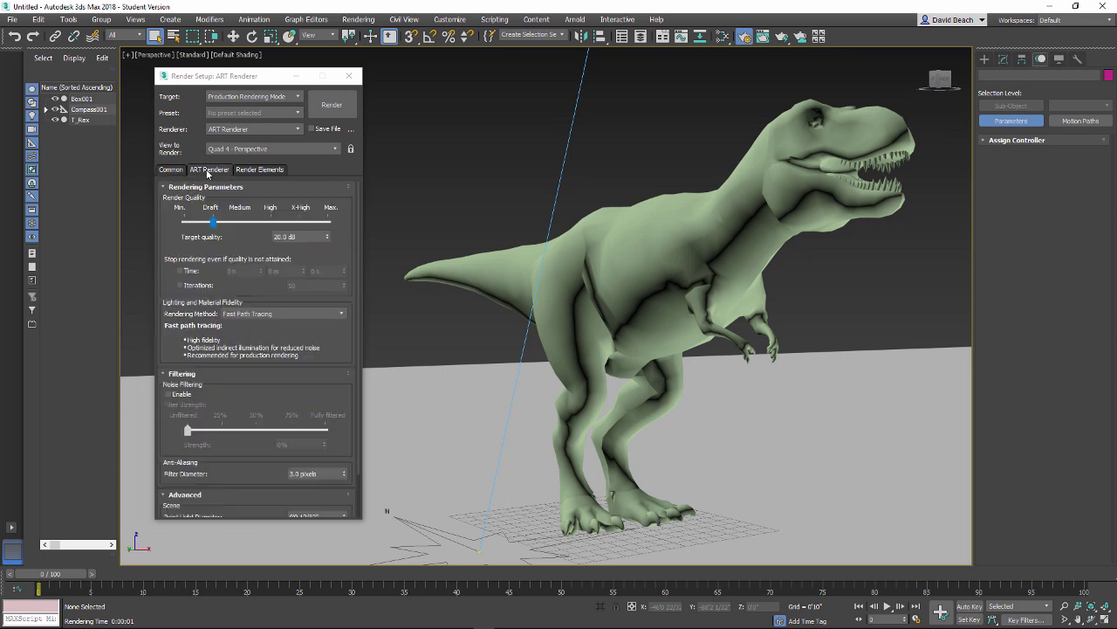
left_click(215, 225)
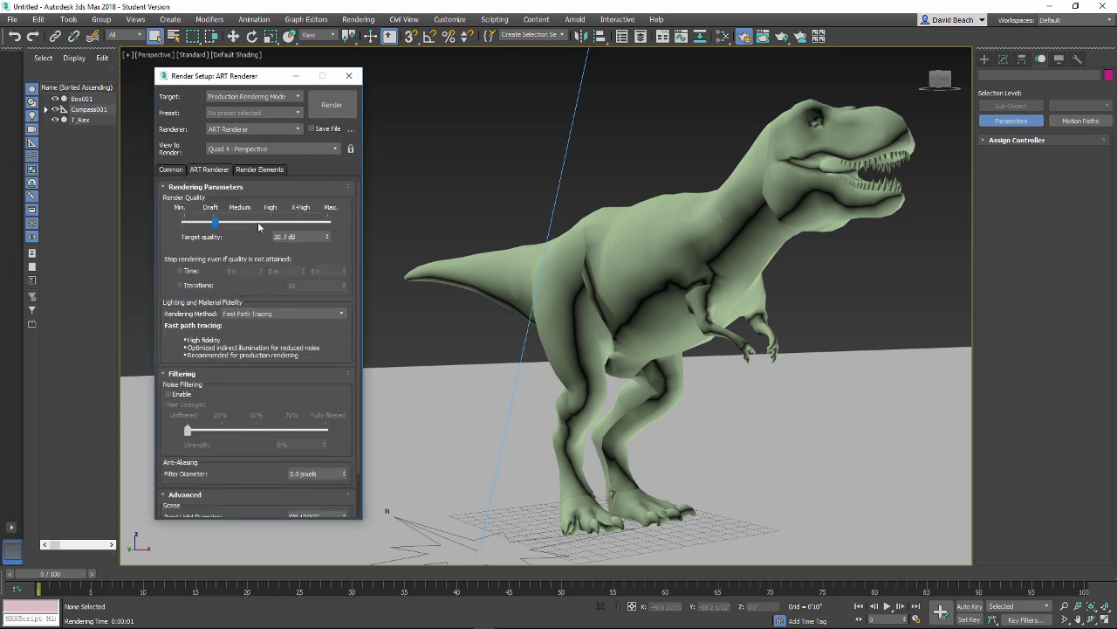
left_click_drag(218, 226, 273, 226)
- Render the perspective view at the new quality, inspect the image, and close it along with the render setup
left_click(337, 106)
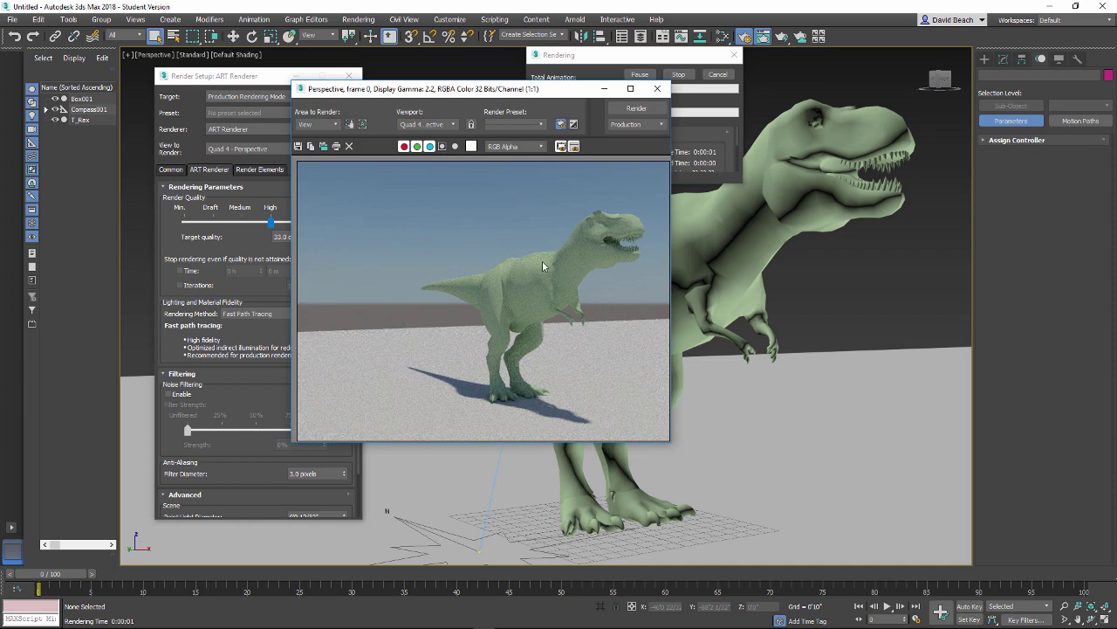
left_click_drag(540, 94, 433, 94)
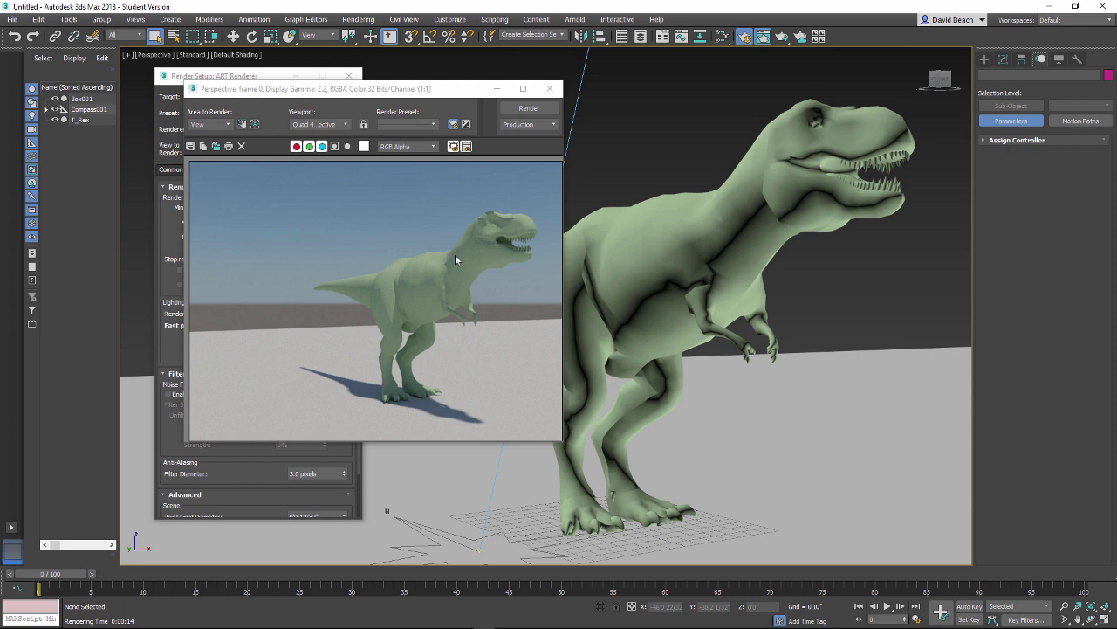
left_click_drag(360, 93, 414, 96)
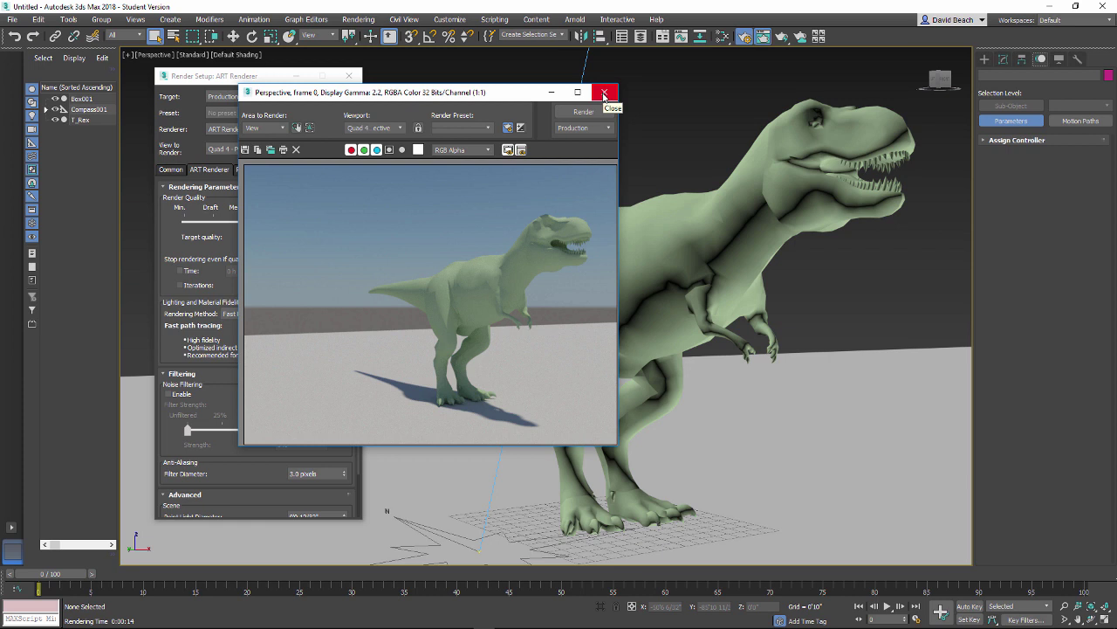
left_click(604, 93)
left_click_drag(213, 79, 222, 78)
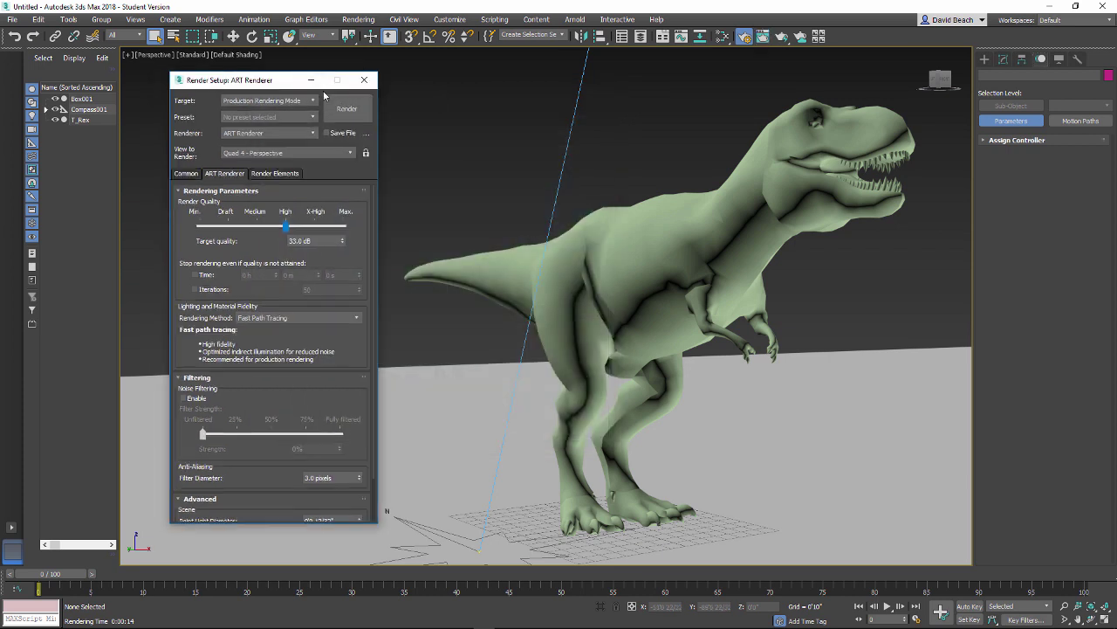
left_click(358, 76)
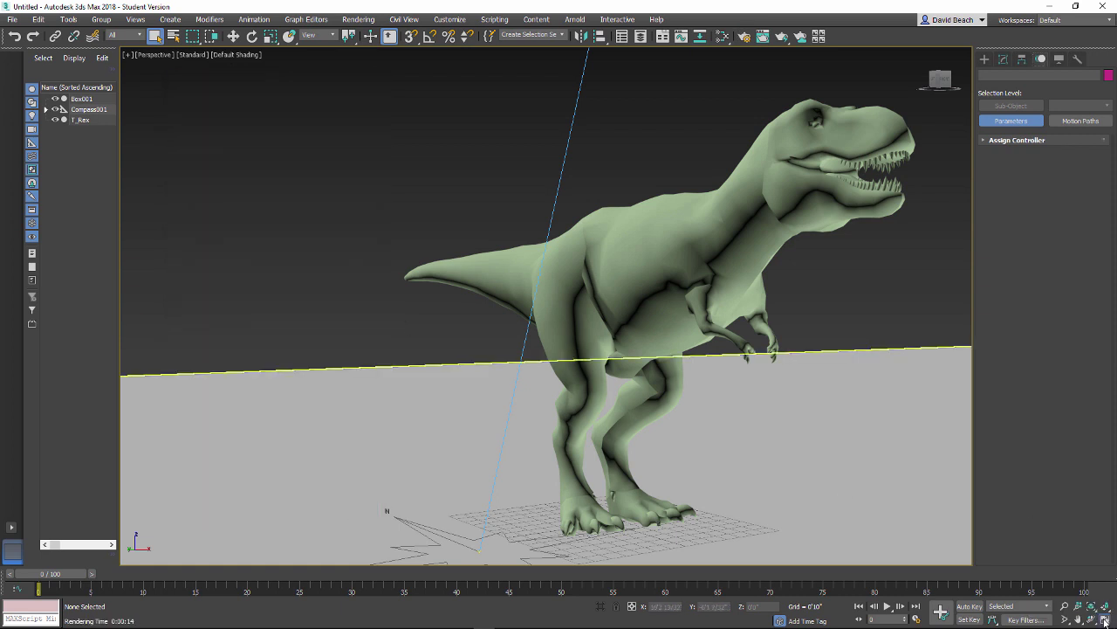
- Switch to the four-viewport layout, fit the T_Rex and daylight system in the views, and enlarge the perspective viewport
left_click(1105, 618)
scroll(432, 401, "down", 6)
scroll(419, 209, "down", 6)
scroll(425, 204, "down", 5)
scroll(641, 252, "down", 8)
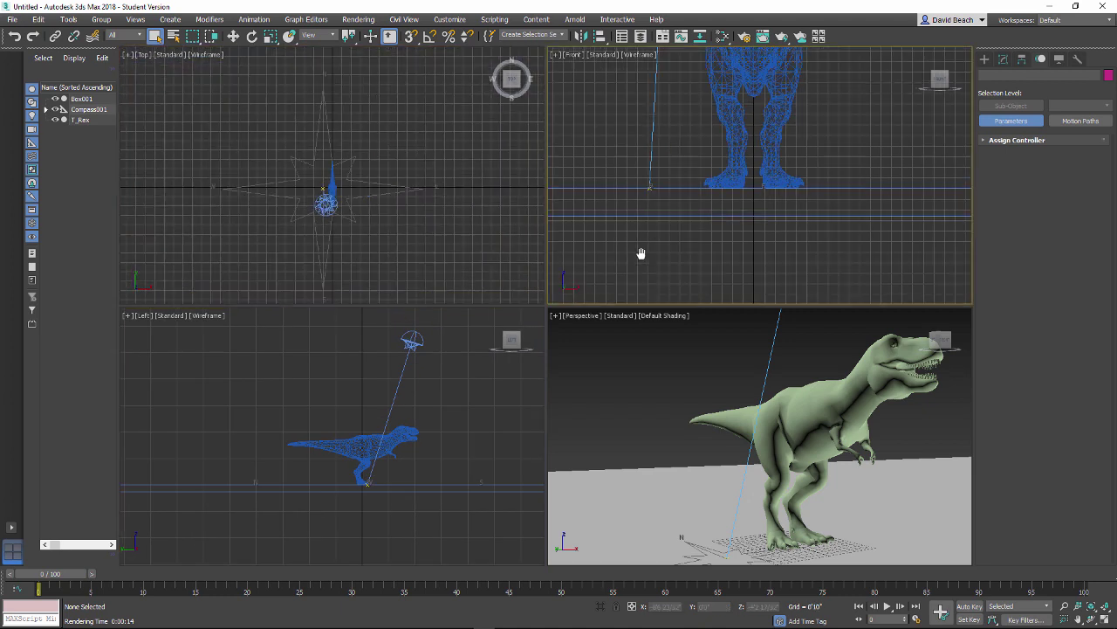
scroll(744, 358, "down", 8)
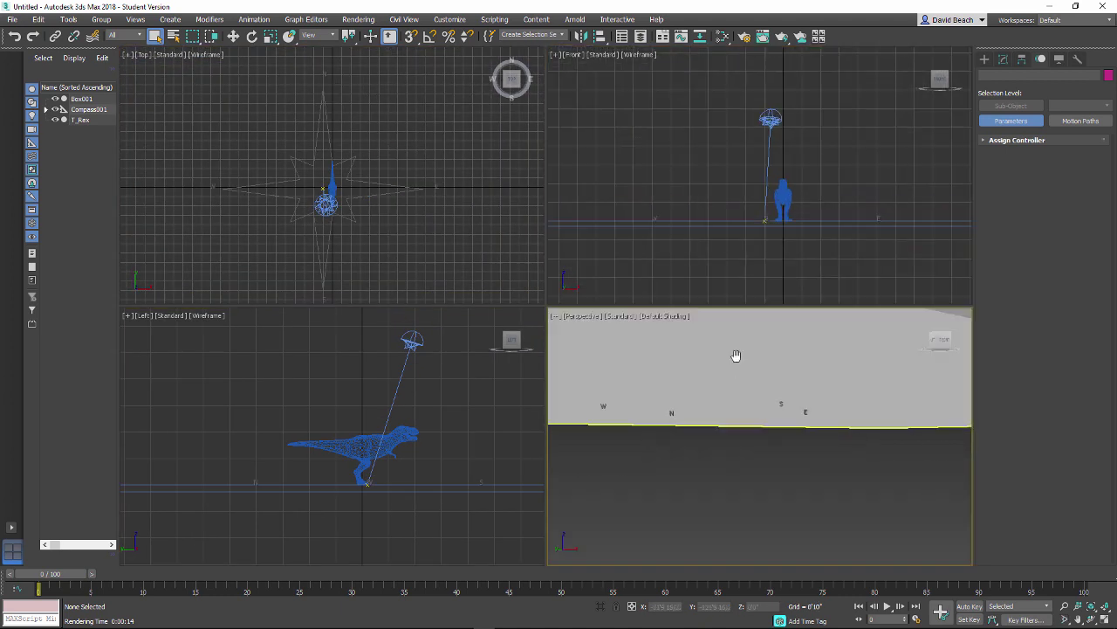
mouse_move(776, 372)
middle_mouse_down("alt")
mouse_move(781, 388)
mouse_move(789, 378)
middle_mouse_up("alt")
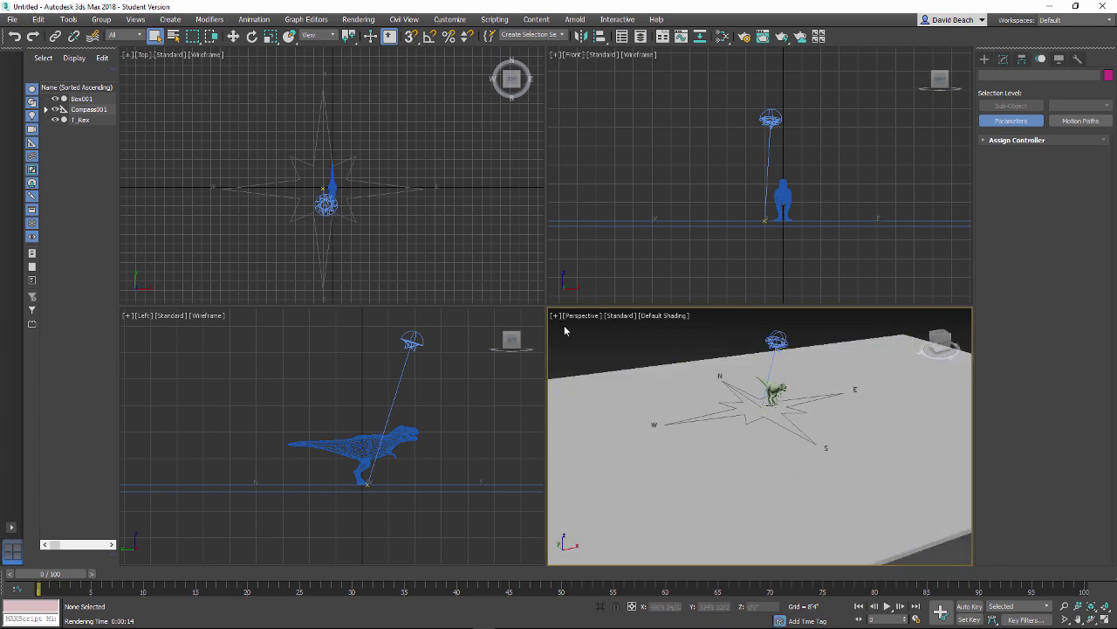
left_click_drag(545, 305, 434, 267)
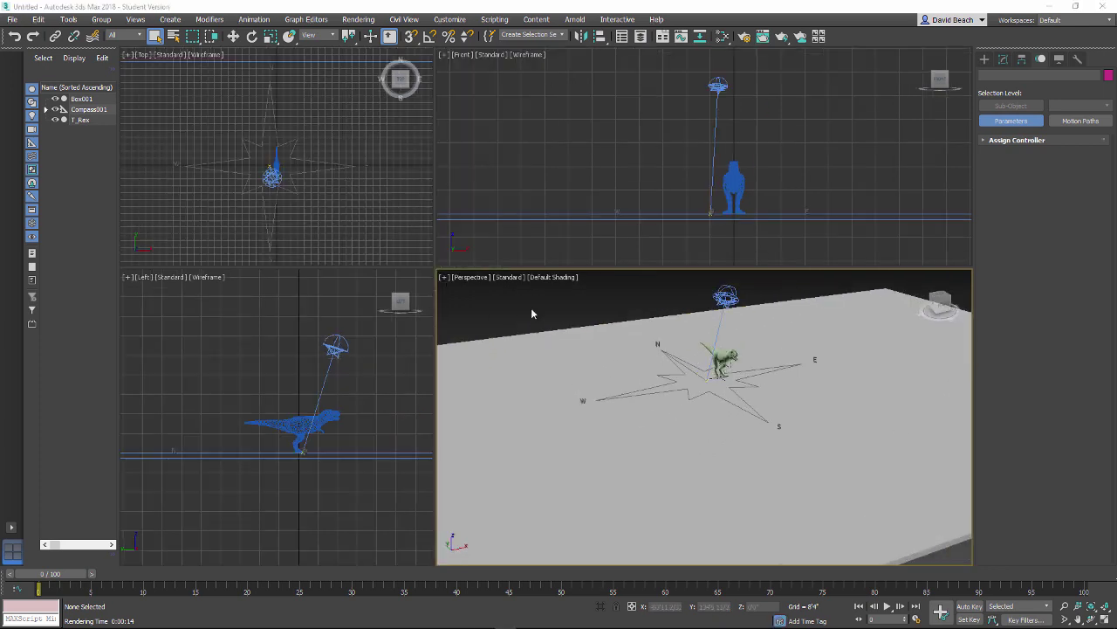
- Place a Free camera in the front view, just above the ground and to the west of the T_Rex
scroll(558, 313, "down", 5)
middle_click_drag(591, 332, 635, 363, "alt")
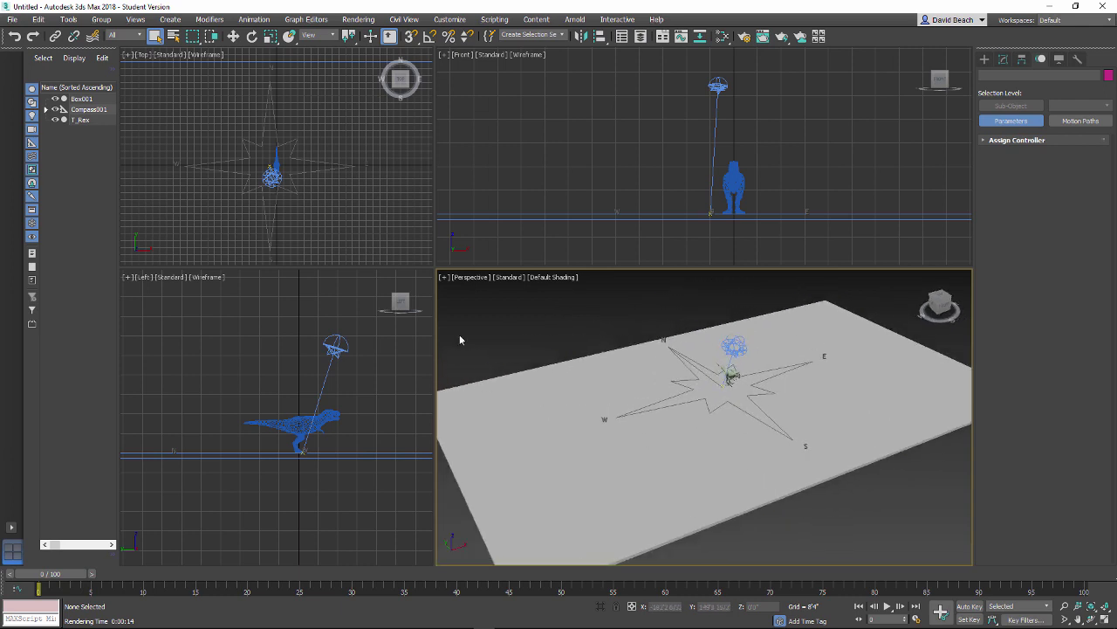
scroll(229, 437, "down", 4)
scroll(375, 199, "up", 3)
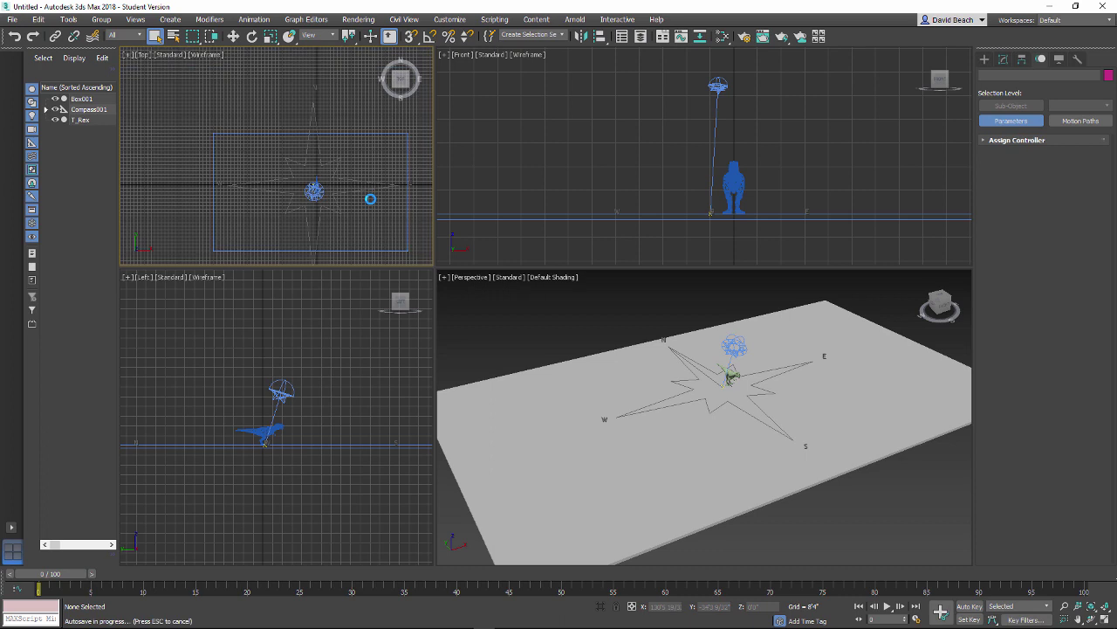
middle_click_drag(370, 199, 312, 164)
scroll(590, 178, "down", 3)
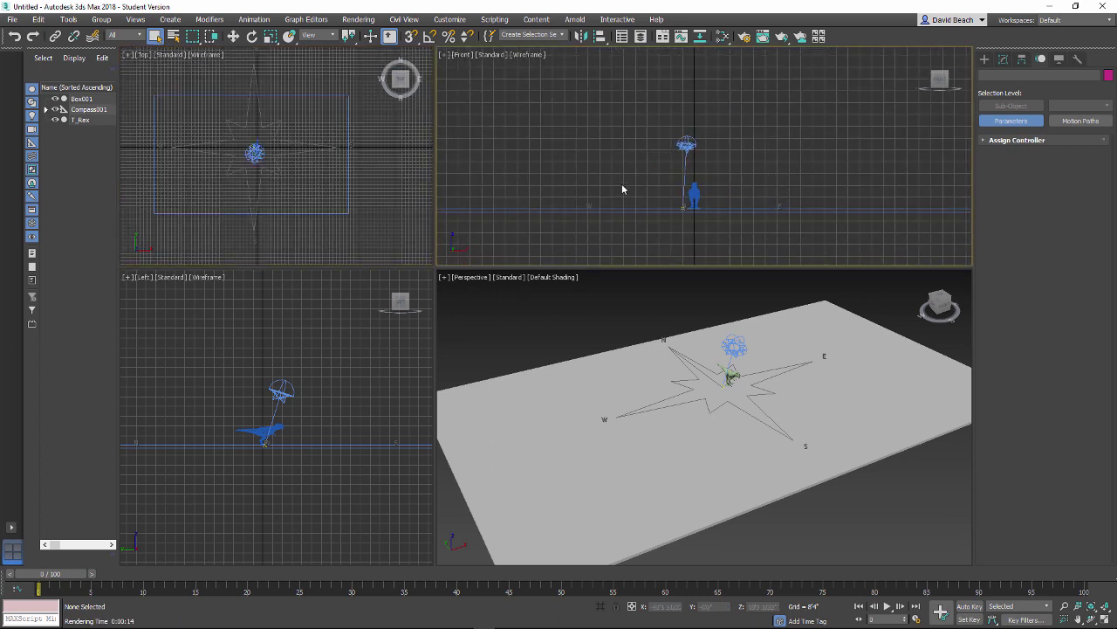
middle_click_drag(498, 178, 503, 185)
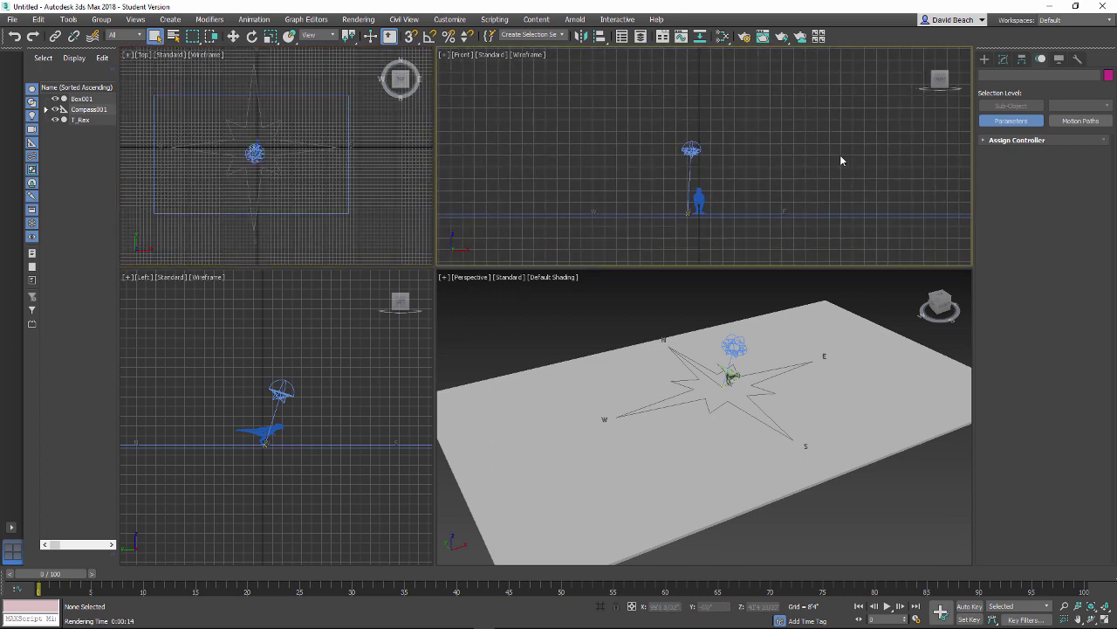
left_click(984, 60)
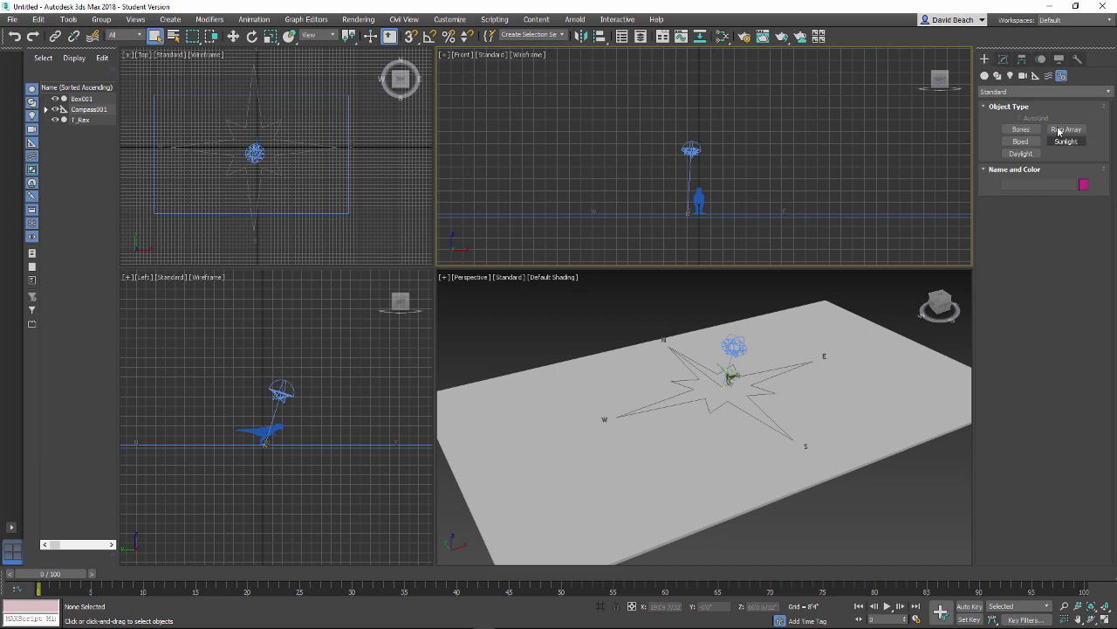
left_click(1024, 77)
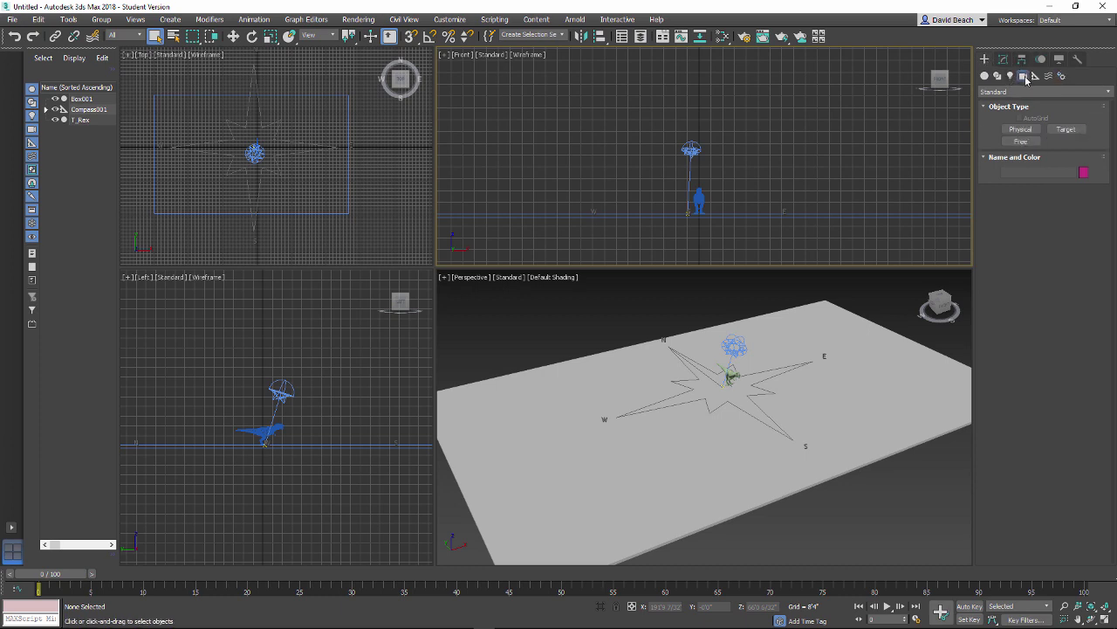
left_click(1027, 142)
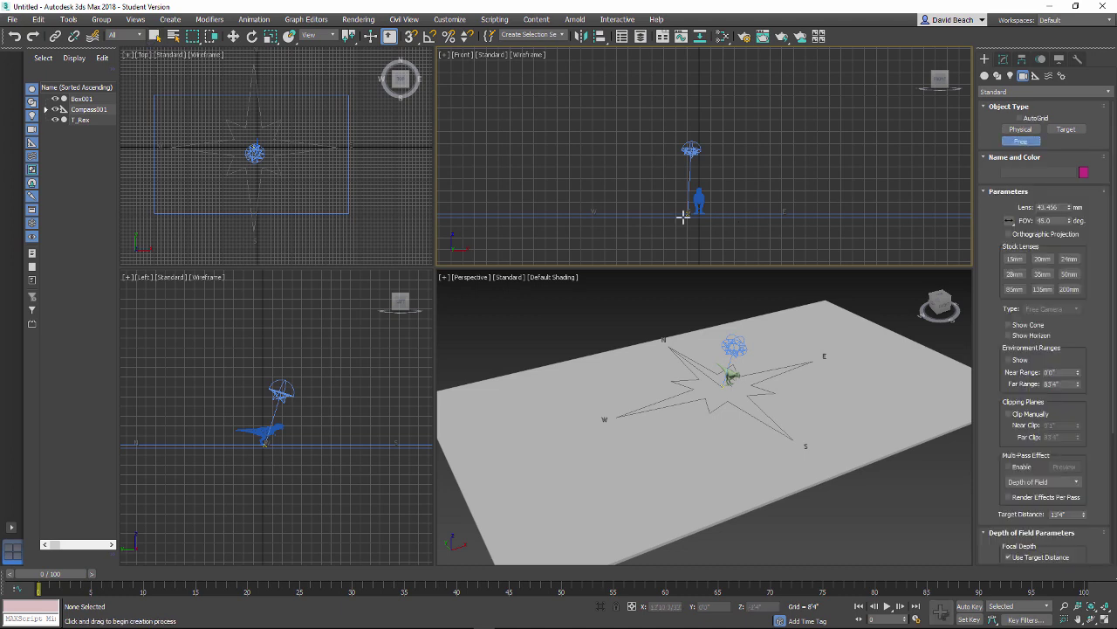
left_click(615, 204)
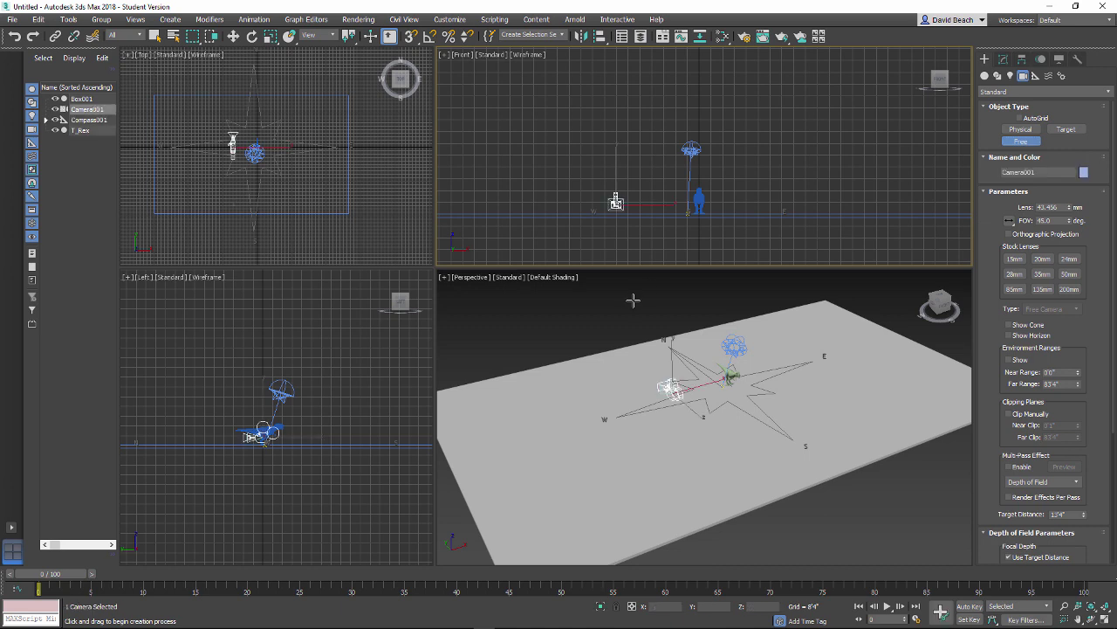
- Move the camera to the southwest part of the ground in the top view and rotate it toward the T_Rex
right_click(364, 234)
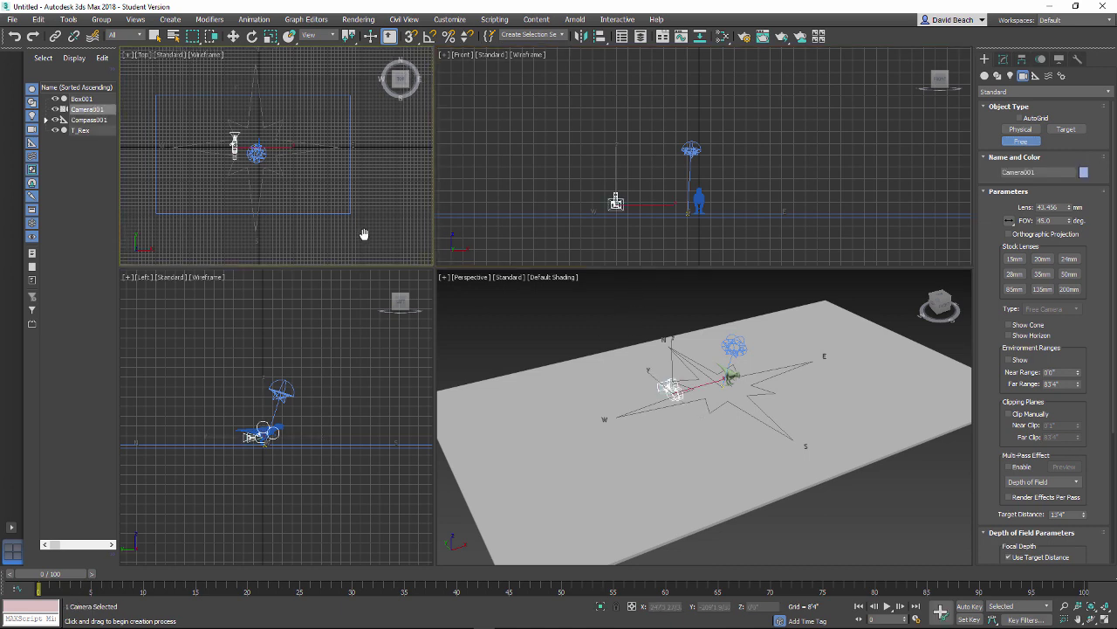
left_click(233, 37)
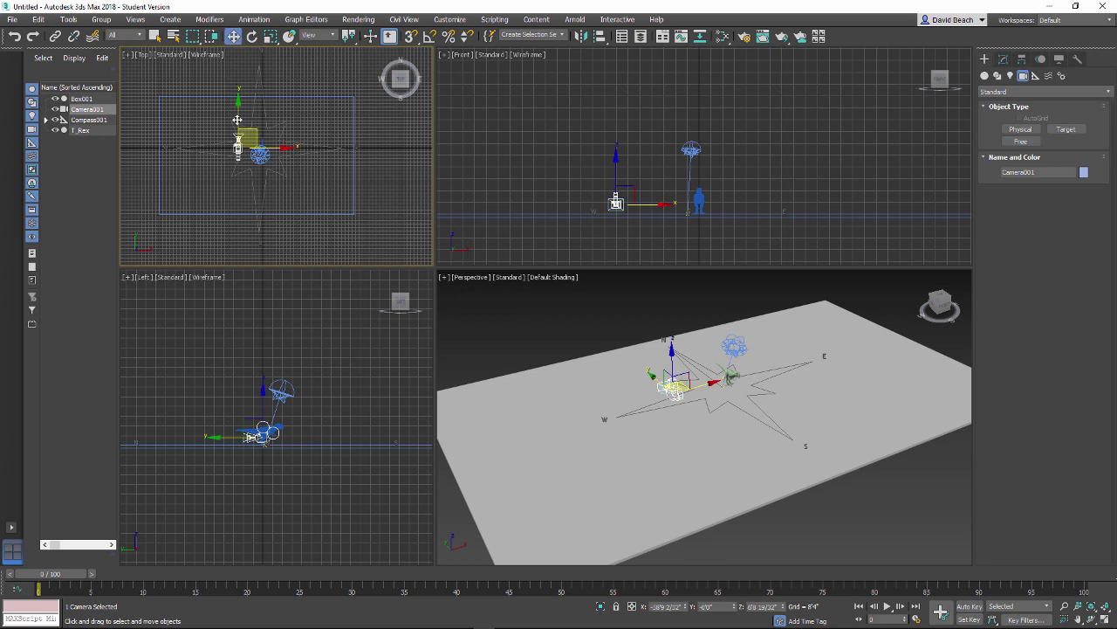
left_click_drag(251, 136, 236, 194)
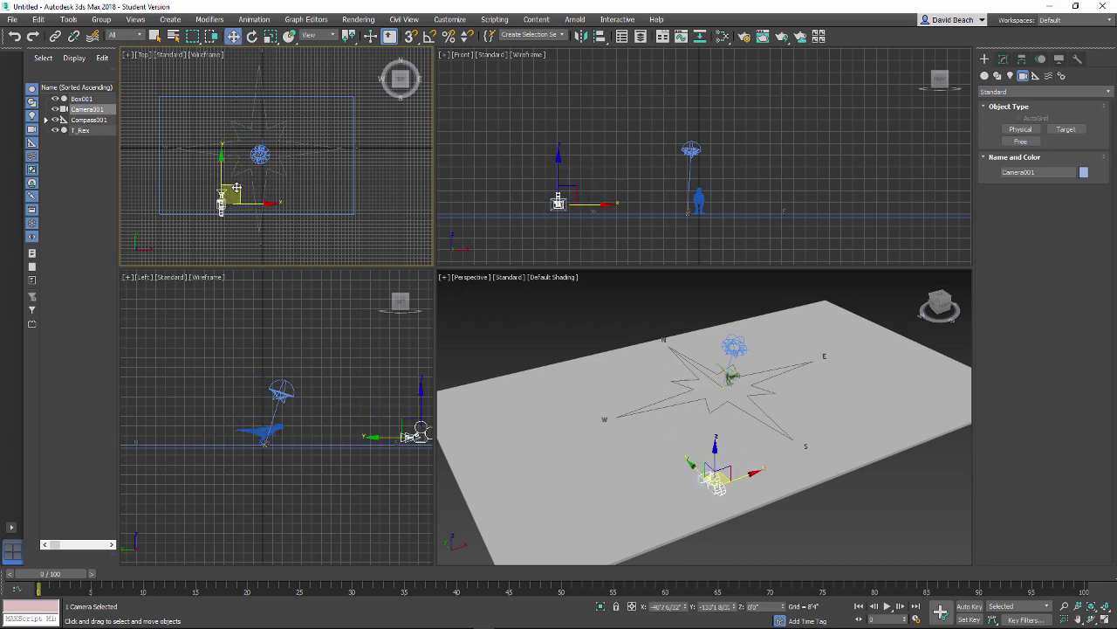
left_click(252, 36)
left_click_drag(191, 174, 254, 176)
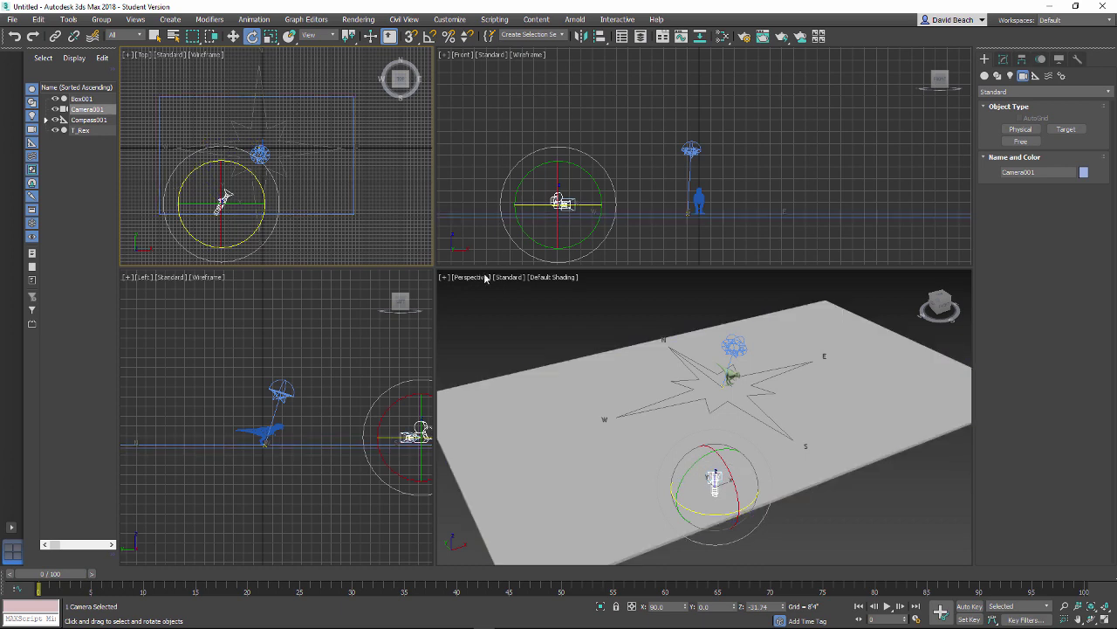
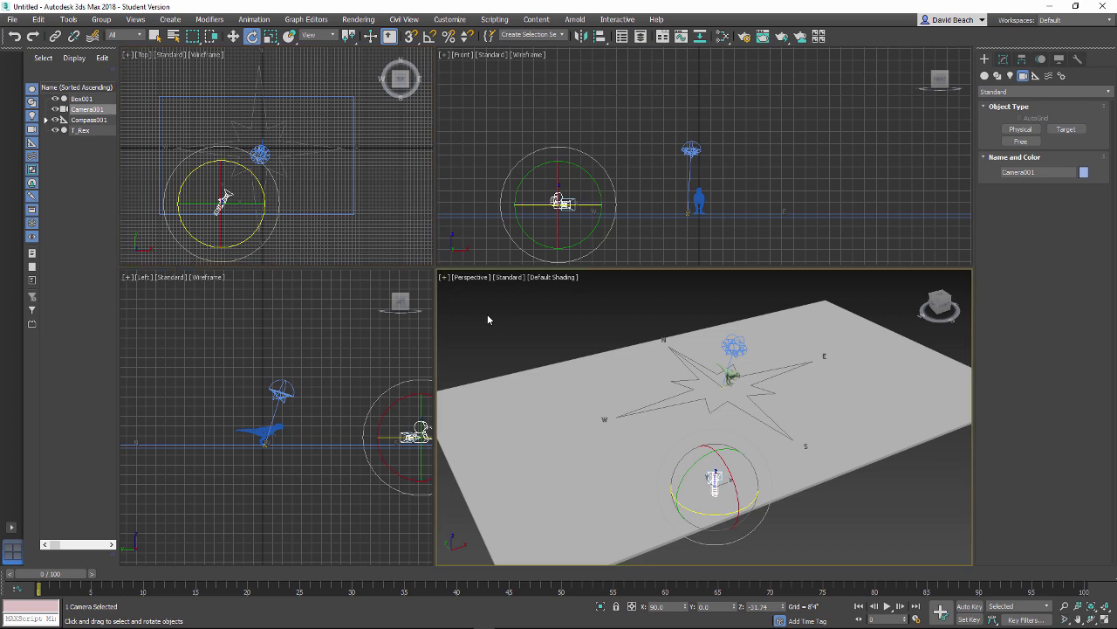
- Switch the perspective viewport to the new camera's view
left_click(475, 281)
mouse_move(515, 288)
left_click(677, 289)
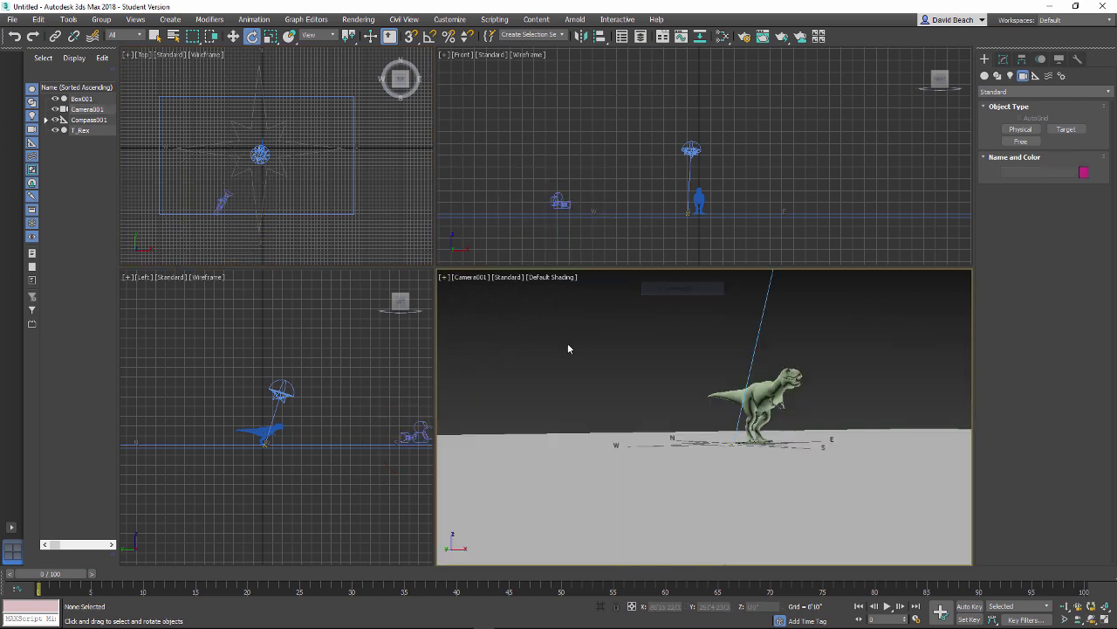
- Zoom the top view to the camera and rotate it slightly to bring the T_Rex near the centre of its view
left_click(224, 199)
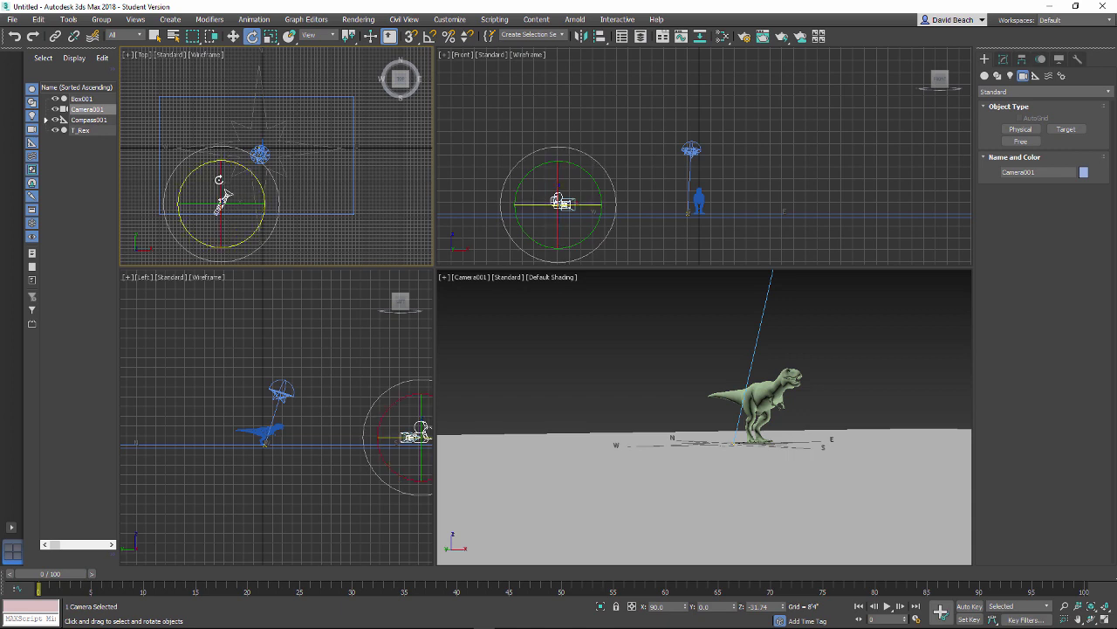
key("z")
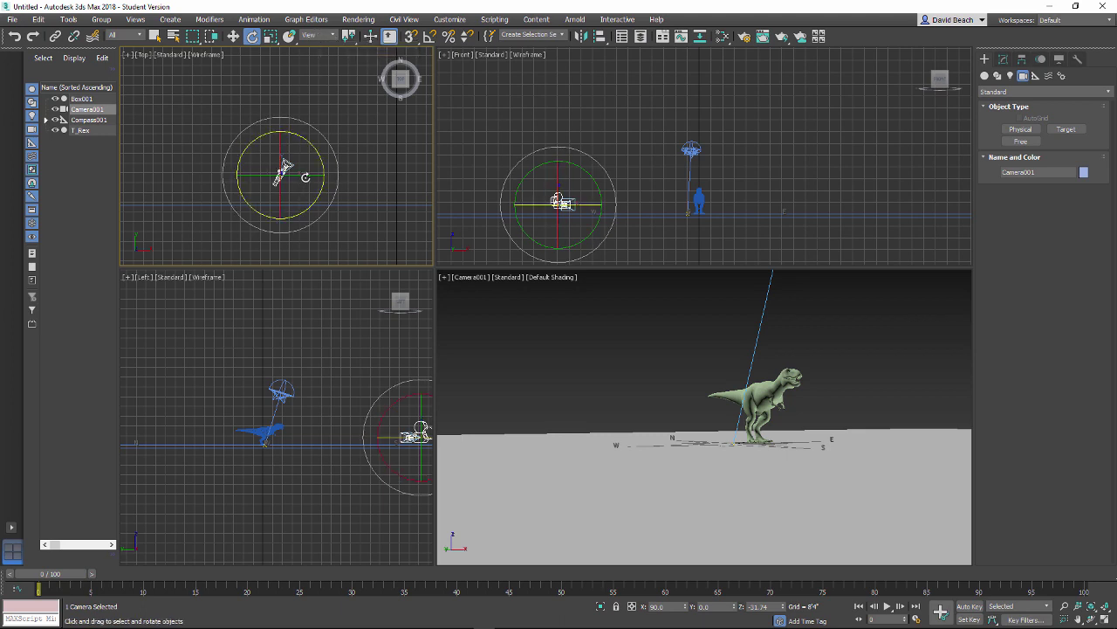
left_click_drag(320, 192, 302, 171)
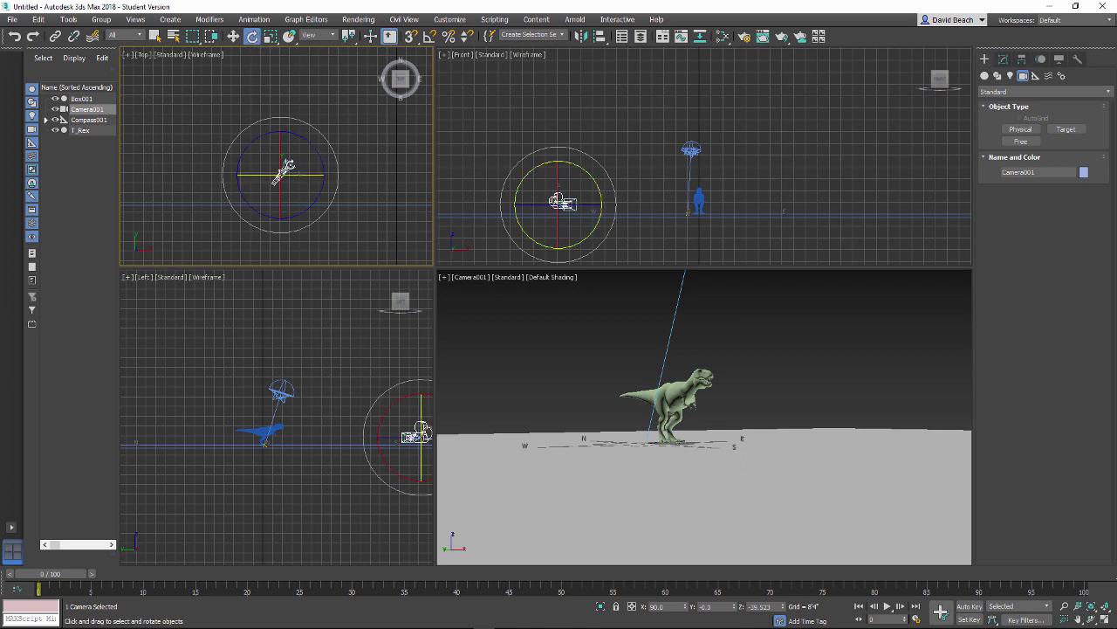
- Set the reference coordinate system to Local and tilt the camera slightly downward
left_click(334, 35)
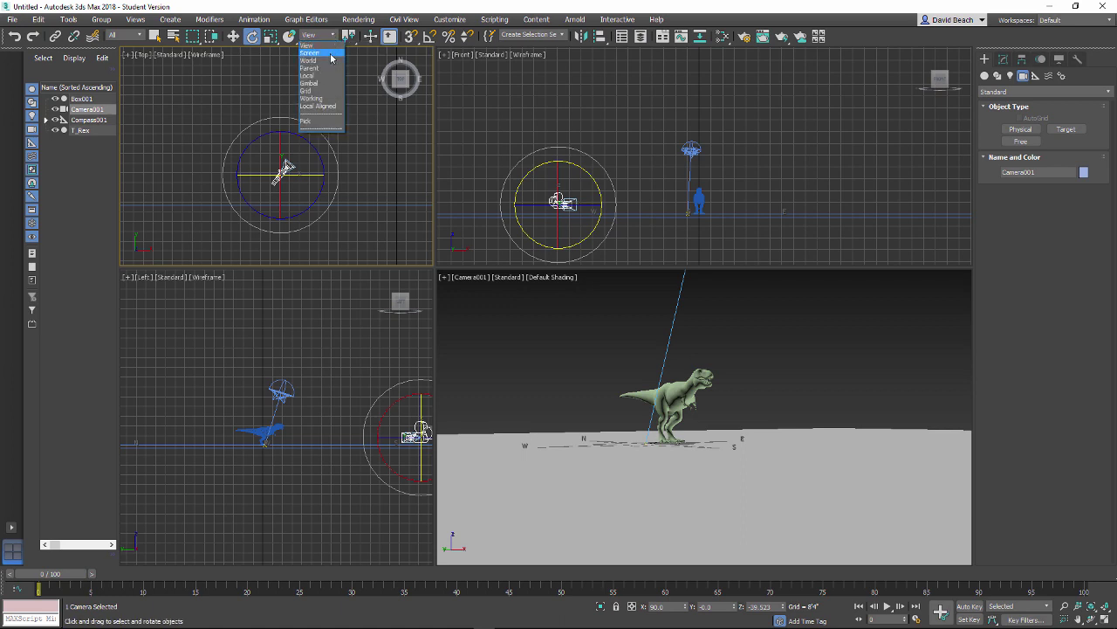
left_click(320, 74)
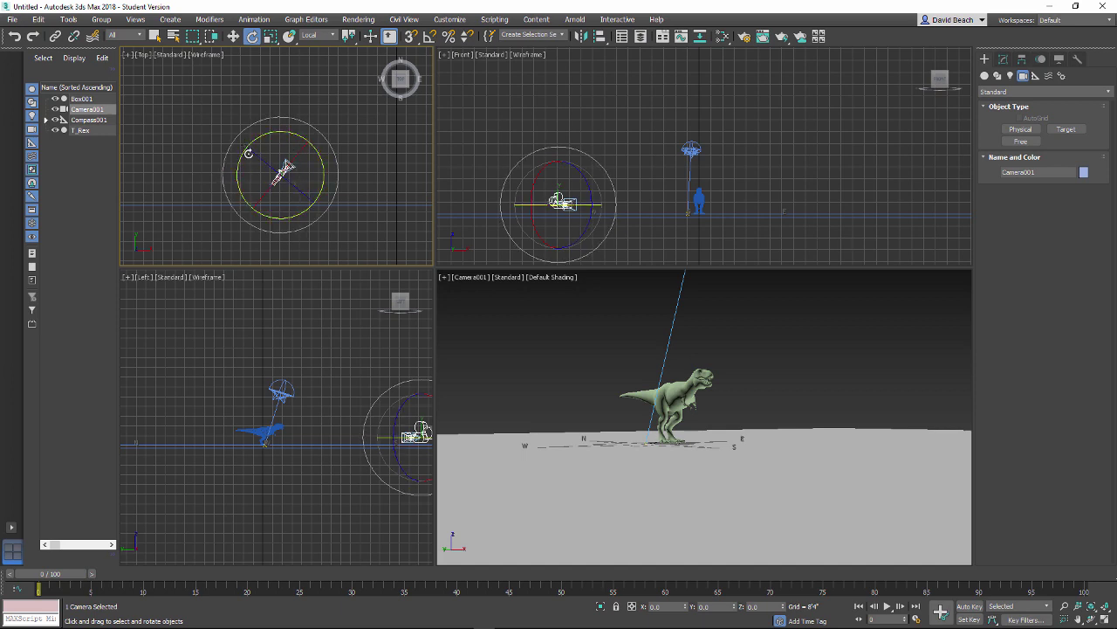
left_click_drag(299, 189, 324, 167)
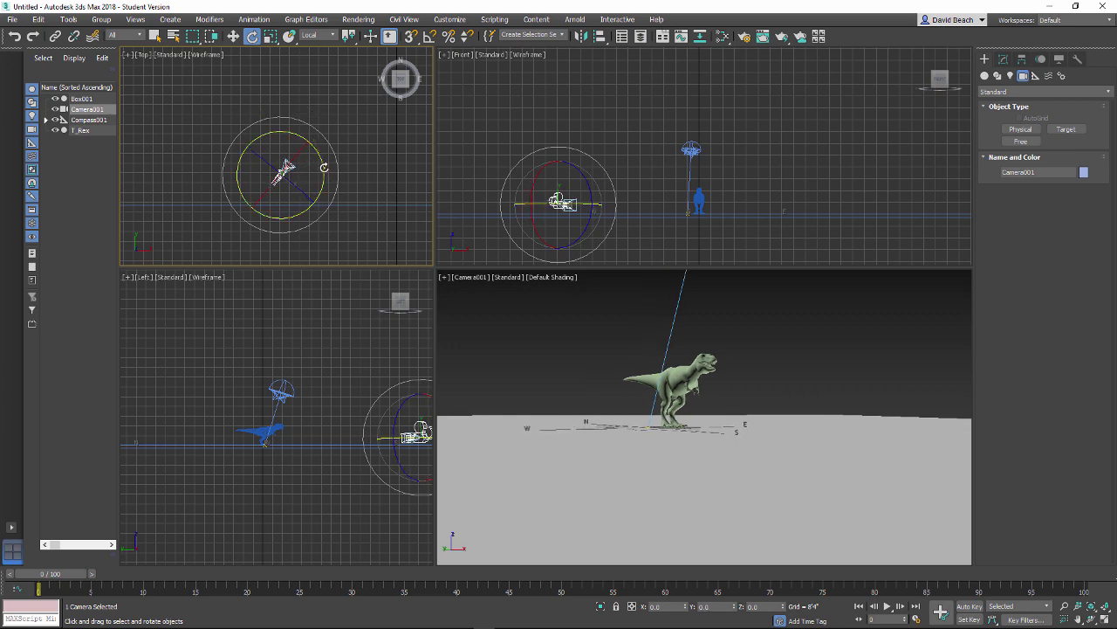
left_click(332, 35)
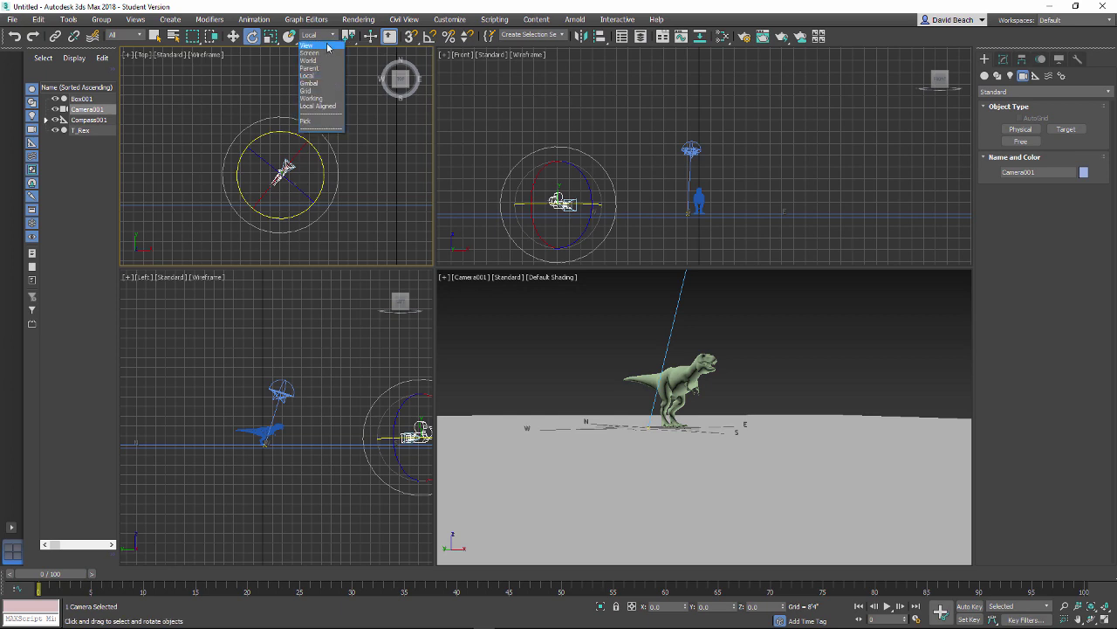
left_click(324, 76)
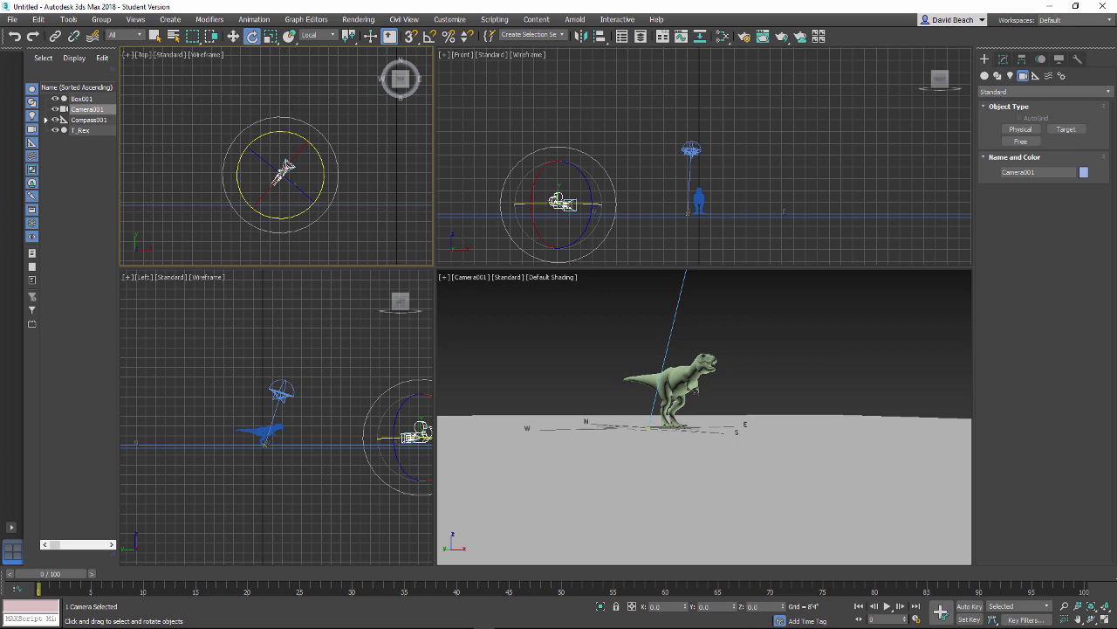
- Set the animation's end time to frame 900 in the time configuration
left_click(915, 619)
double_click(522, 352)
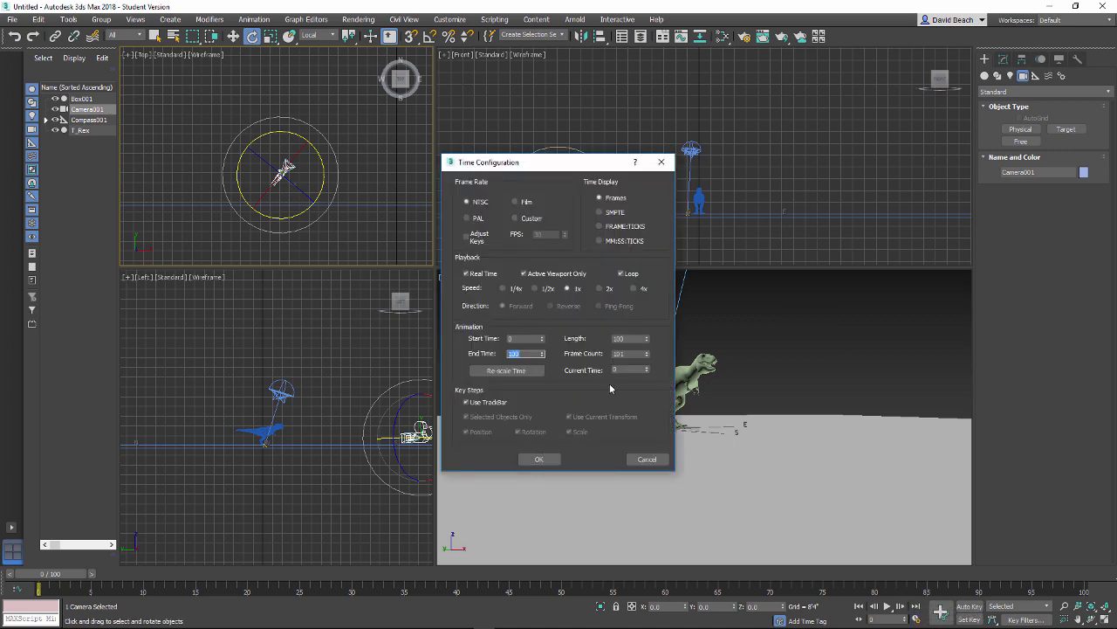
type("900")
left_click(541, 458)
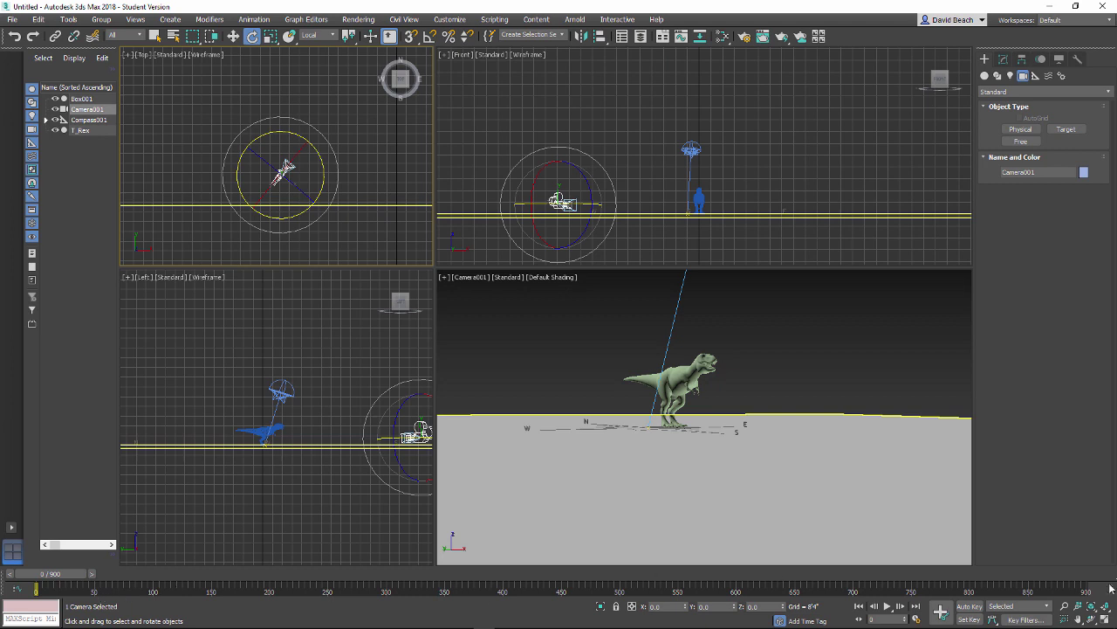
- Turn on Auto Key and set a starting key for the camera at frame 0
left_click(493, 354)
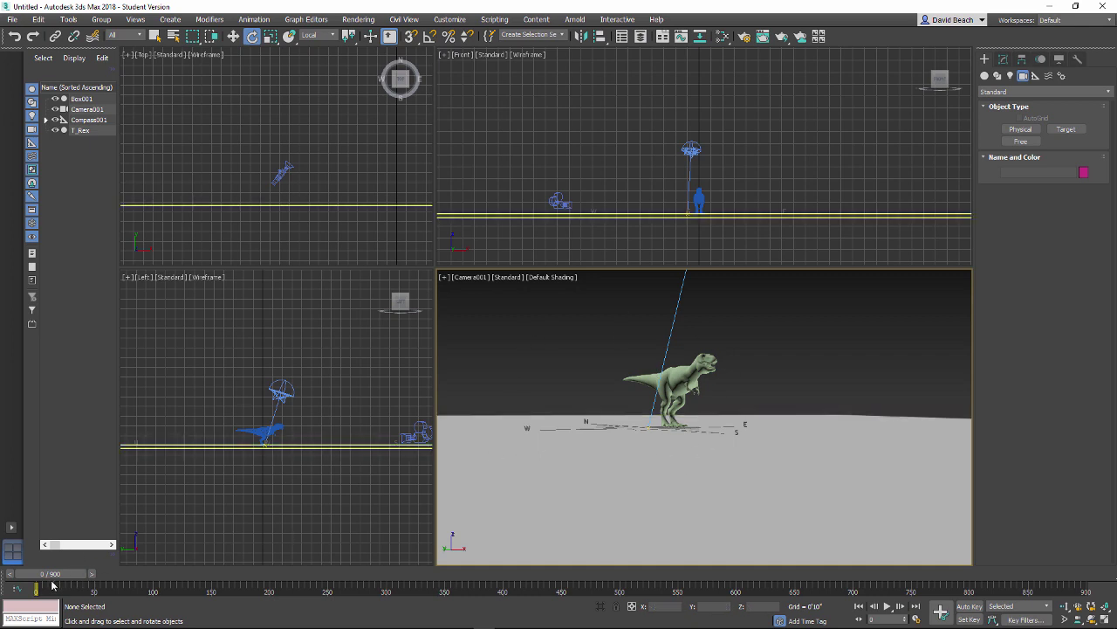
left_click(967, 607)
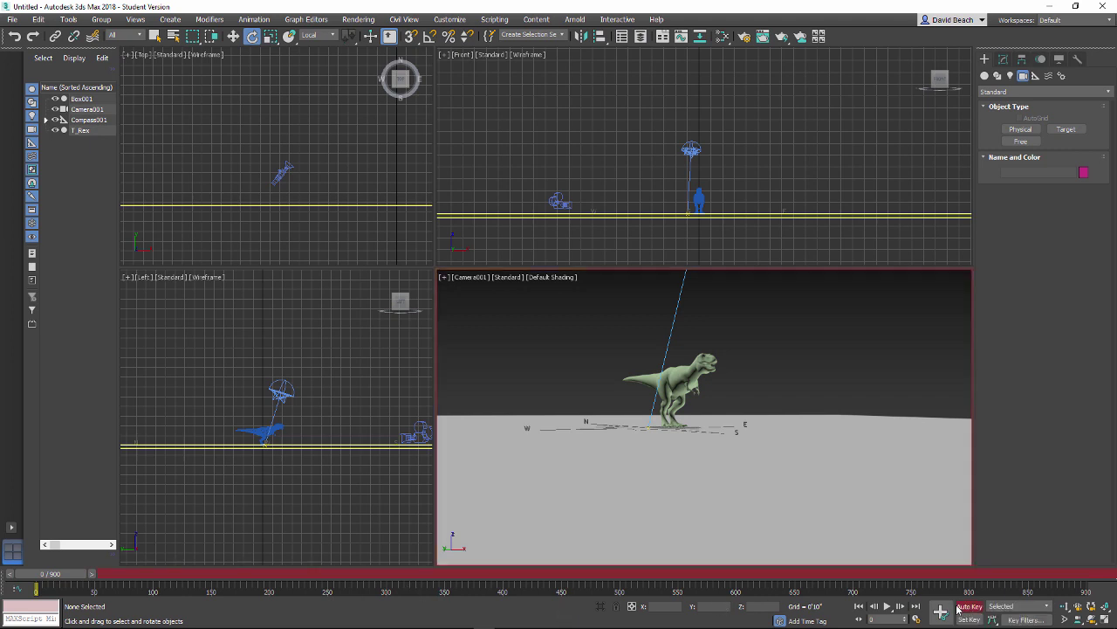
left_click(941, 611)
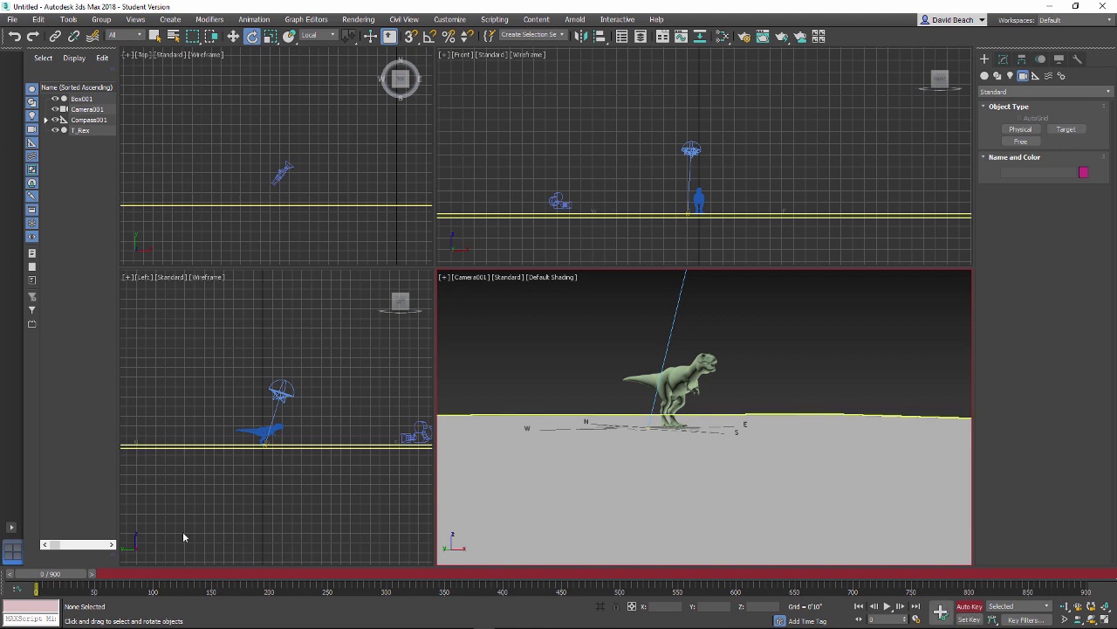
left_click(558, 201)
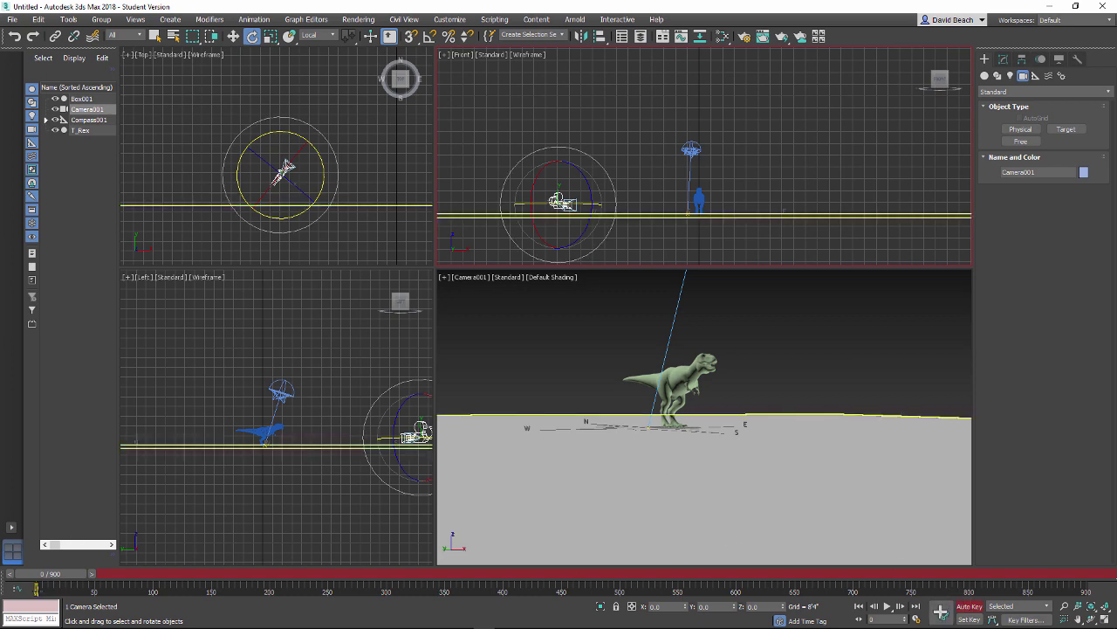
key("slash")
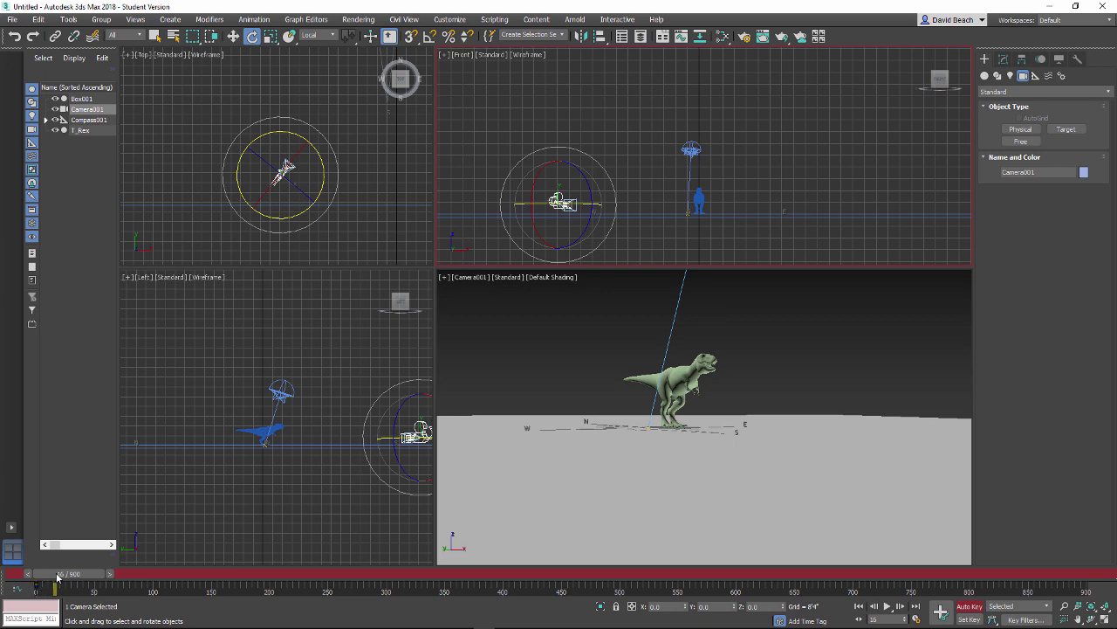
- Go to frame 150 and move the camera in the top view to just south of the T_Rex
left_click_drag(56, 576, 209, 585)
key("e")
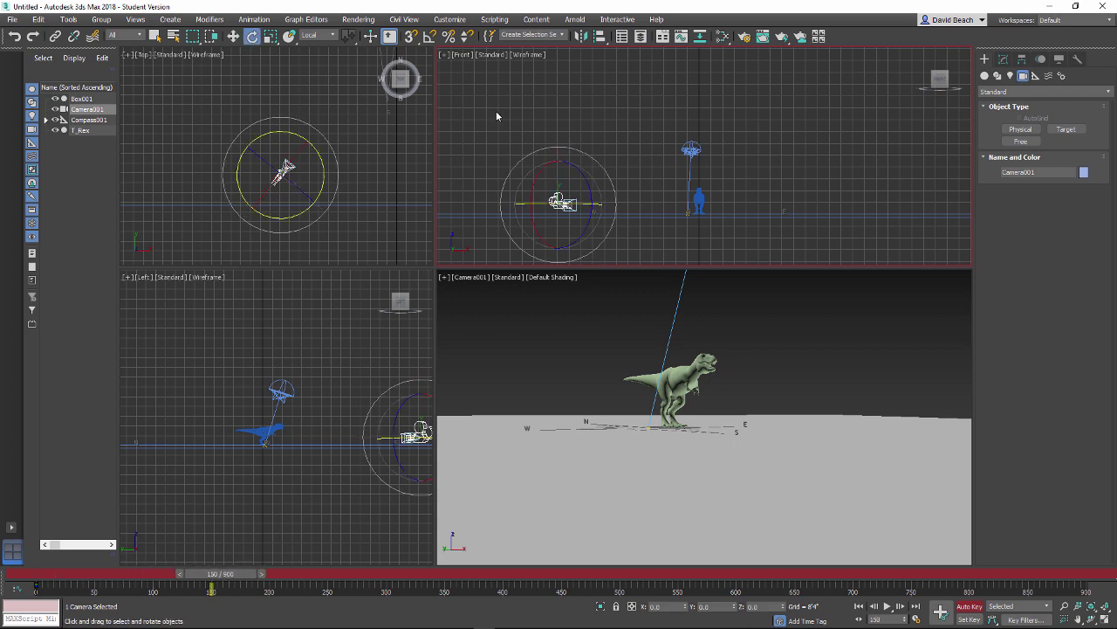
left_click(233, 36)
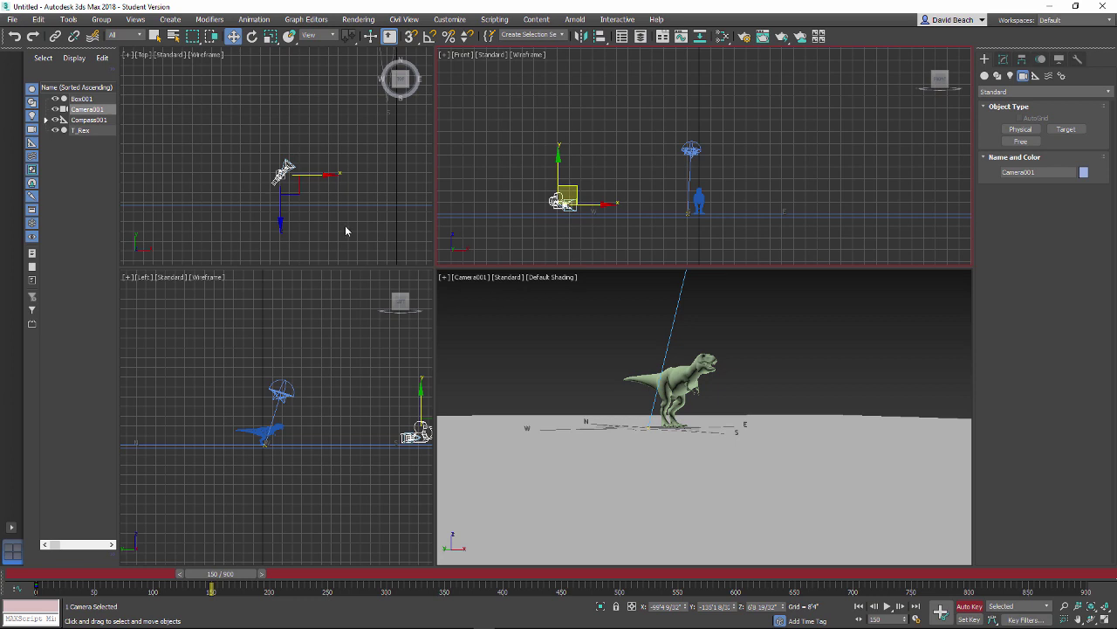
scroll(292, 218, "down", 5)
left_click_drag(299, 202, 337, 176)
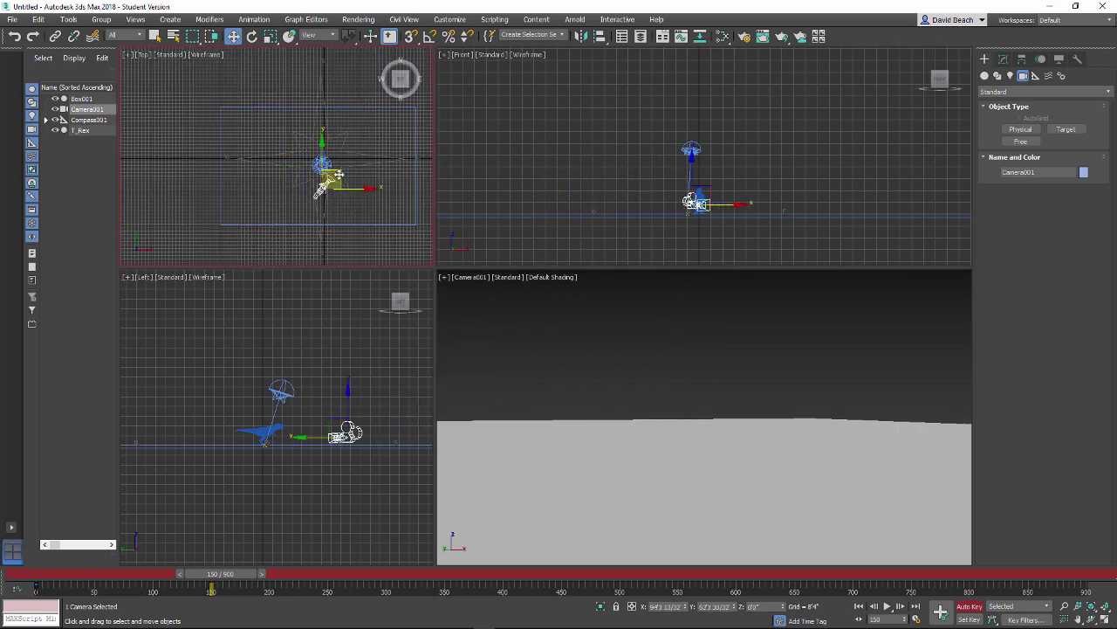
- Rotate the camera toward the T_Rex at frame 150, move it closer and tilt it up at the head
left_click(252, 36)
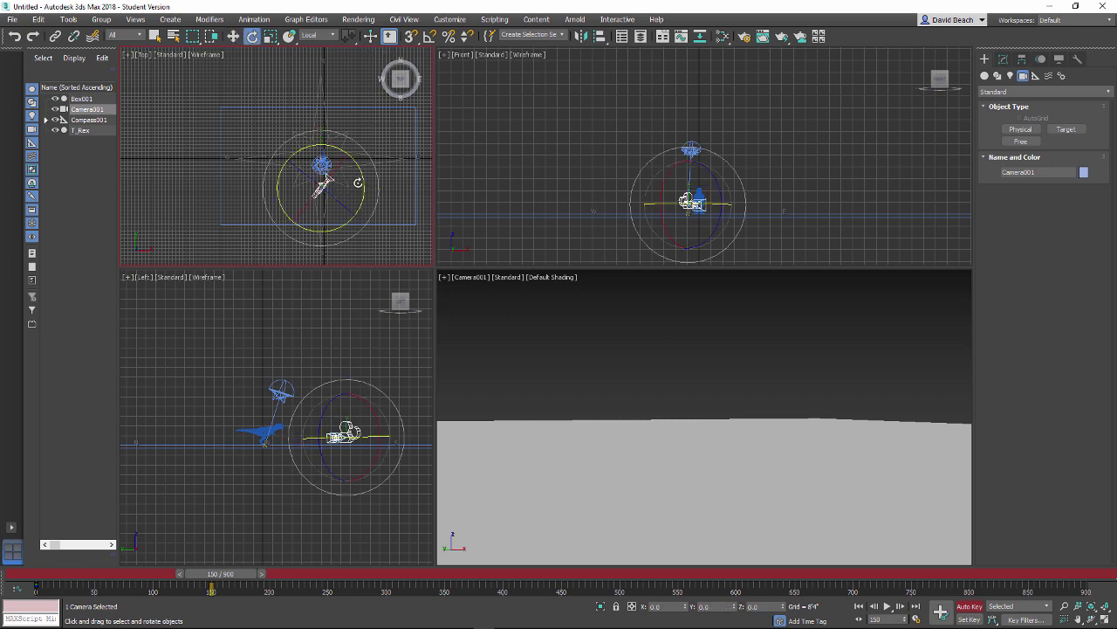
left_click_drag(361, 170, 343, 202)
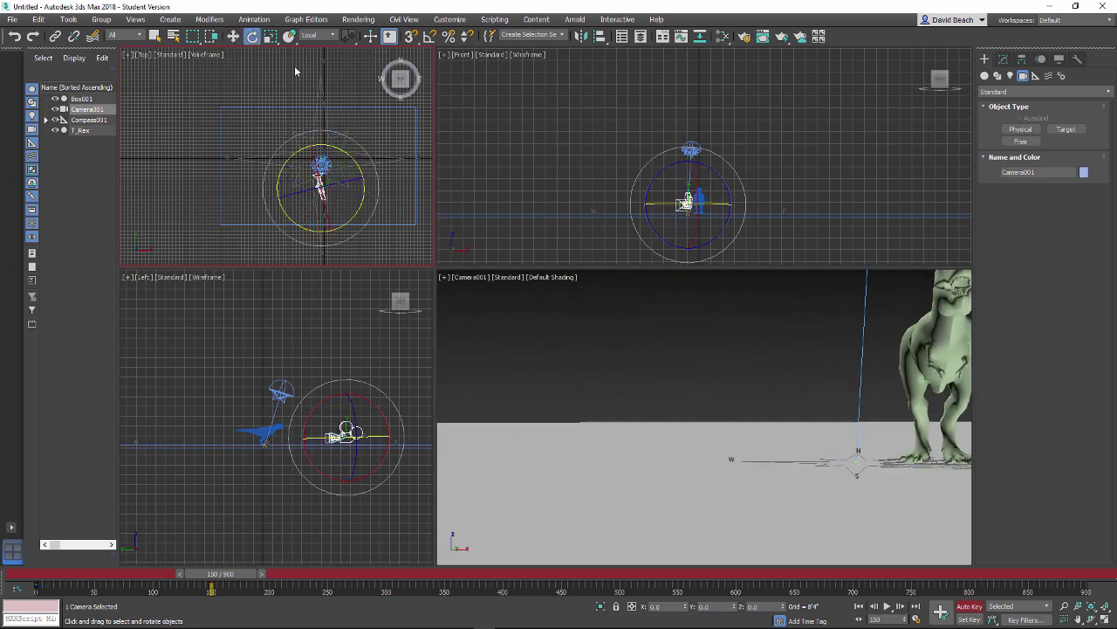
left_click(233, 36)
left_click(252, 36)
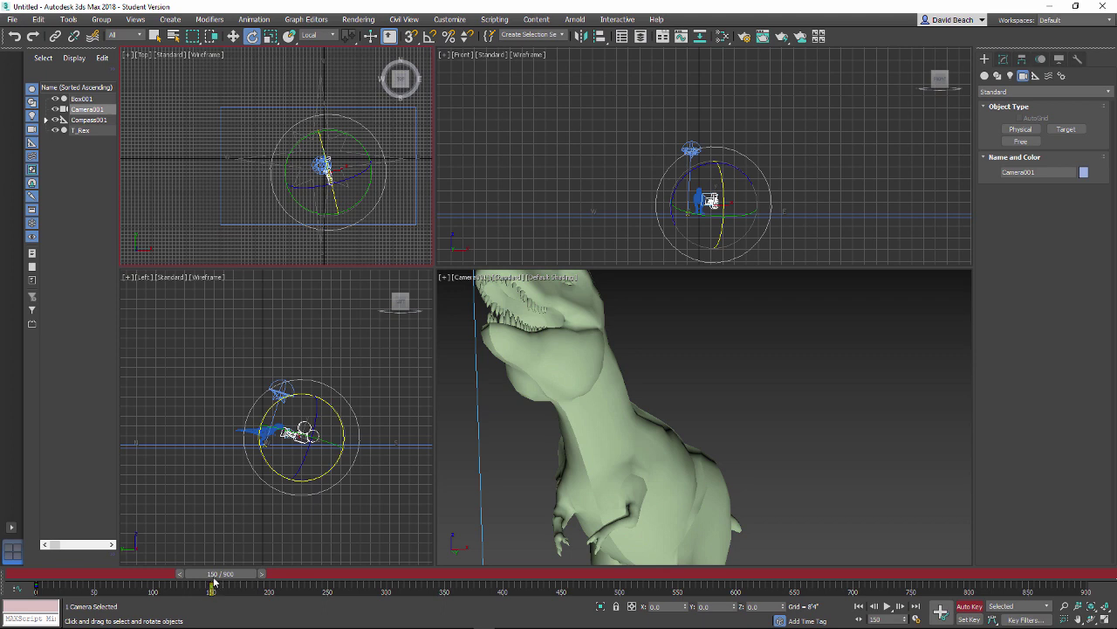
- Go to frame 300 and move the camera to the east side of the T_Rex in the top view
left_click_drag(241, 576, 412, 598)
key("e")
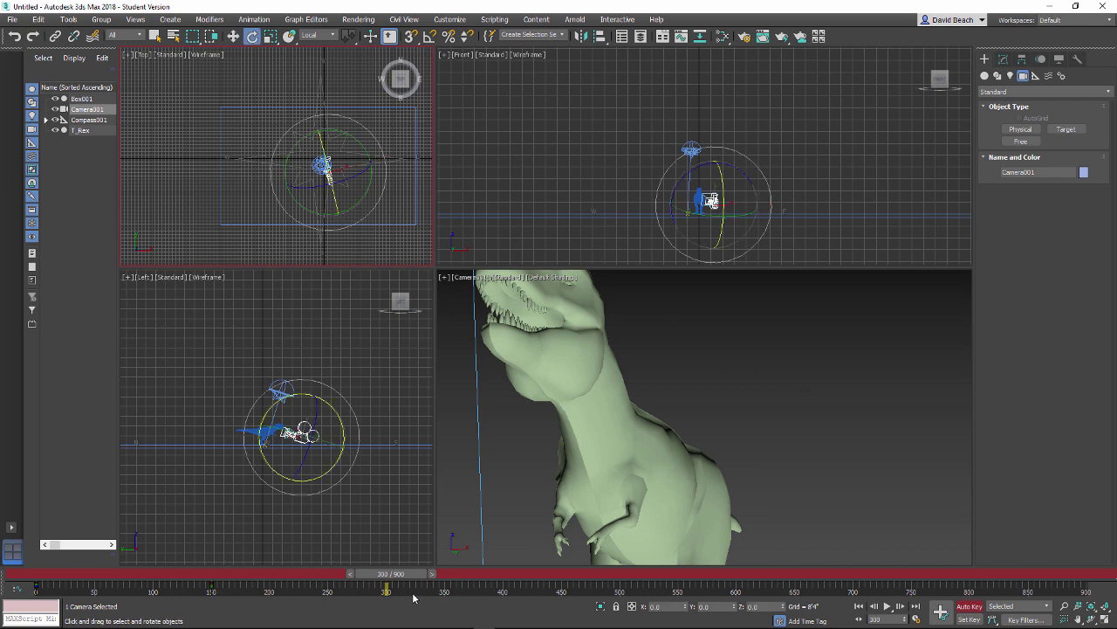
key("w")
middle_click_drag(343, 156, 289, 185)
left_click_drag(289, 186, 245, 117)
- Rotate the camera at frame 300 to face the T_Rex and tilt it slightly upward
left_click(259, 35)
left_click_drag(332, 187, 339, 209)
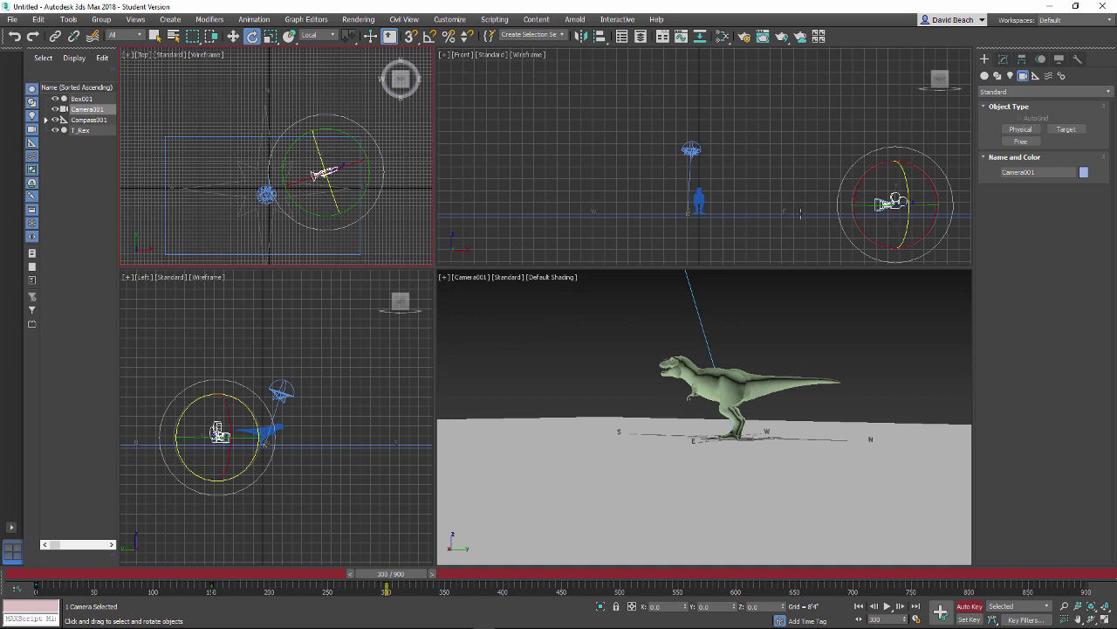
middle_click_drag(386, 156, 351, 156)
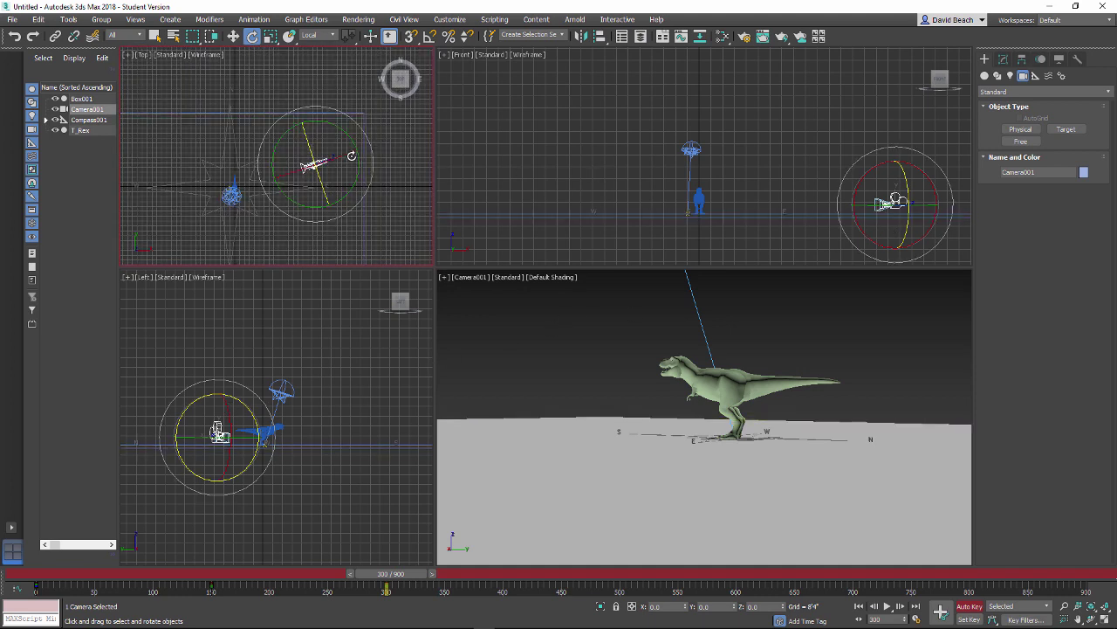
left_click_drag(341, 153, 345, 154)
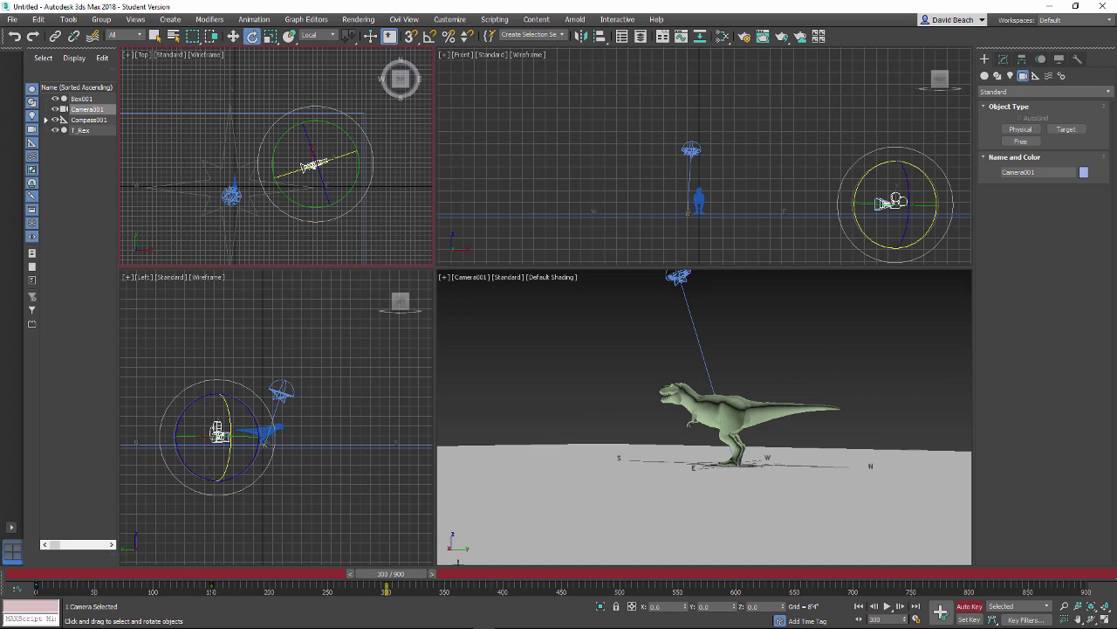
- Go to frame 500, move the camera northwest of the T_Rex and rotate it to face the model
left_click_drag(394, 576, 574, 578)
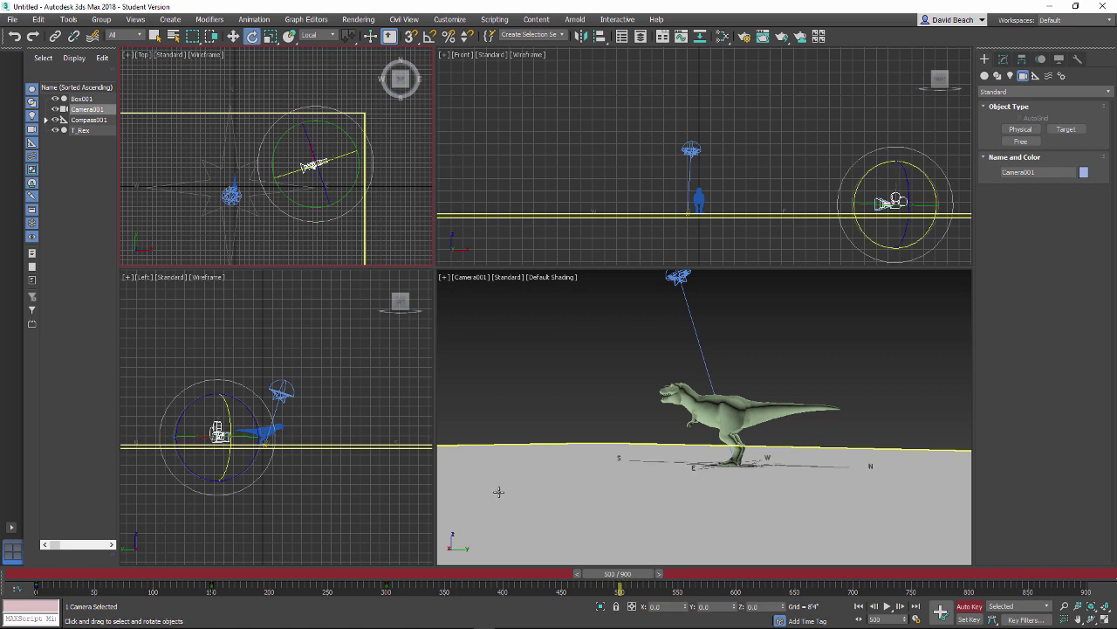
left_click(234, 36)
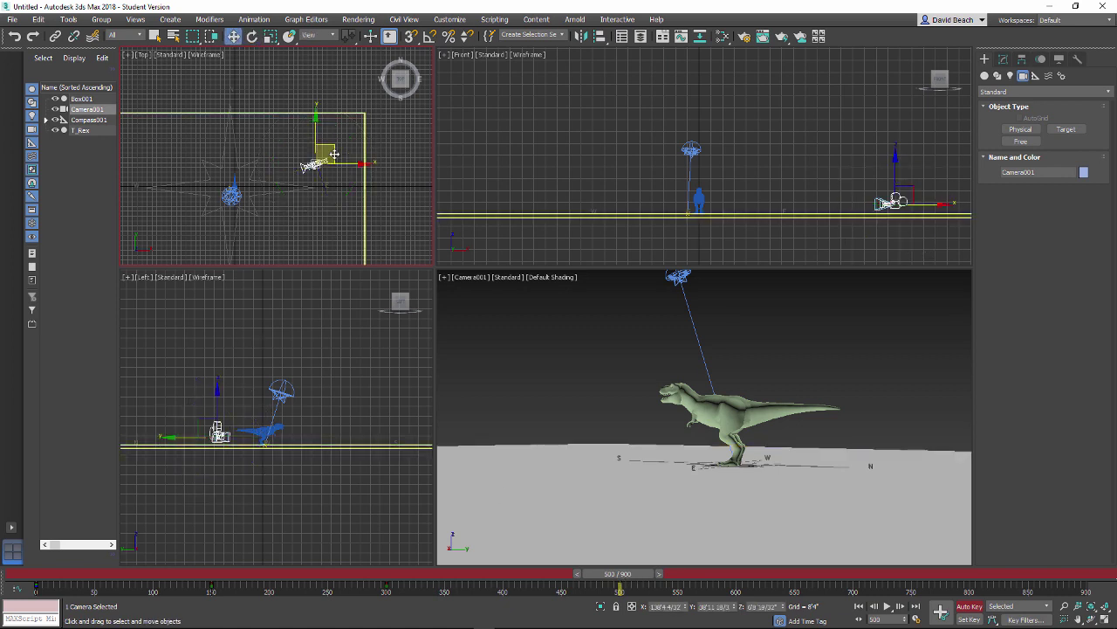
left_click_drag(330, 148, 108, 68)
left_click(252, 36)
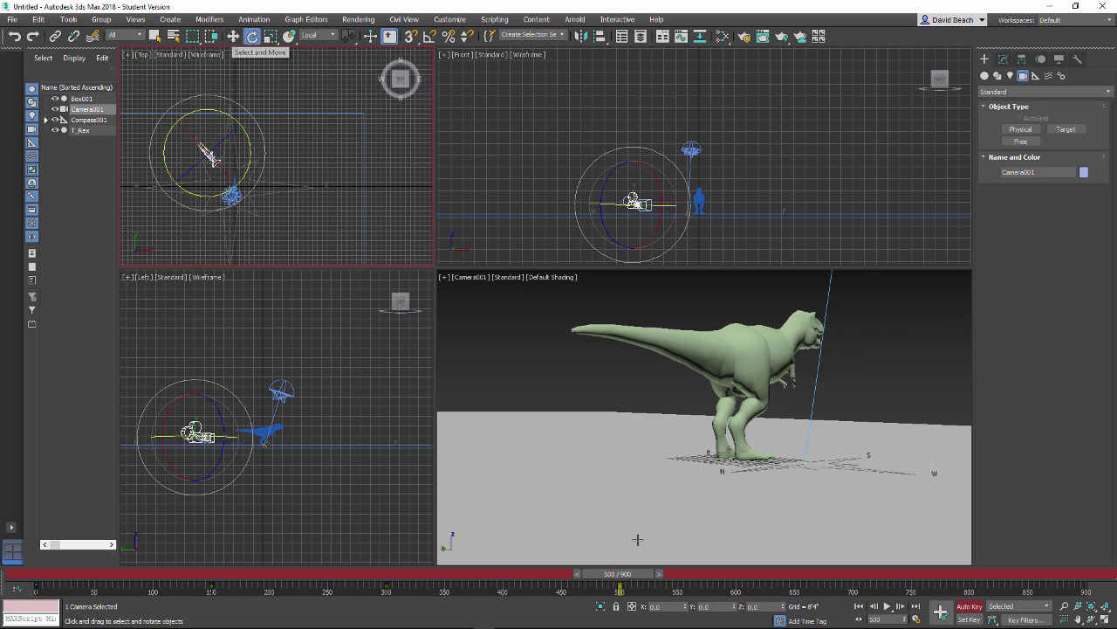
- Go to frame 600, move the camera close to the T_Rex and raise it just above the model's back
left_click_drag(619, 576, 738, 582)
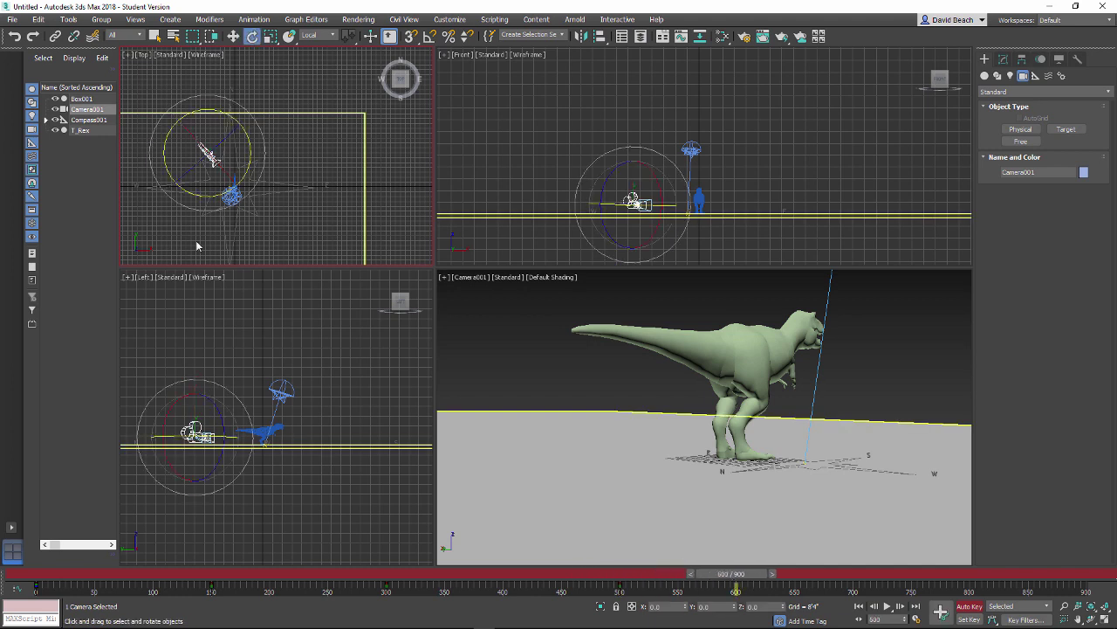
key("w")
left_click_drag(217, 134, 239, 166)
scroll(262, 410, "down", 4)
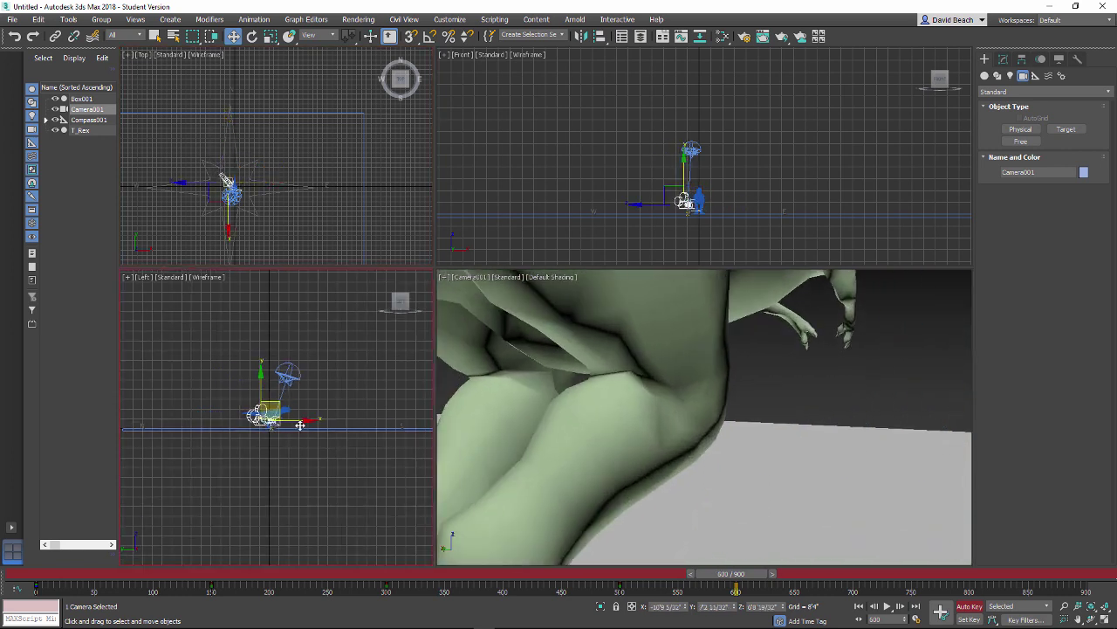
left_click_drag(213, 420, 220, 375)
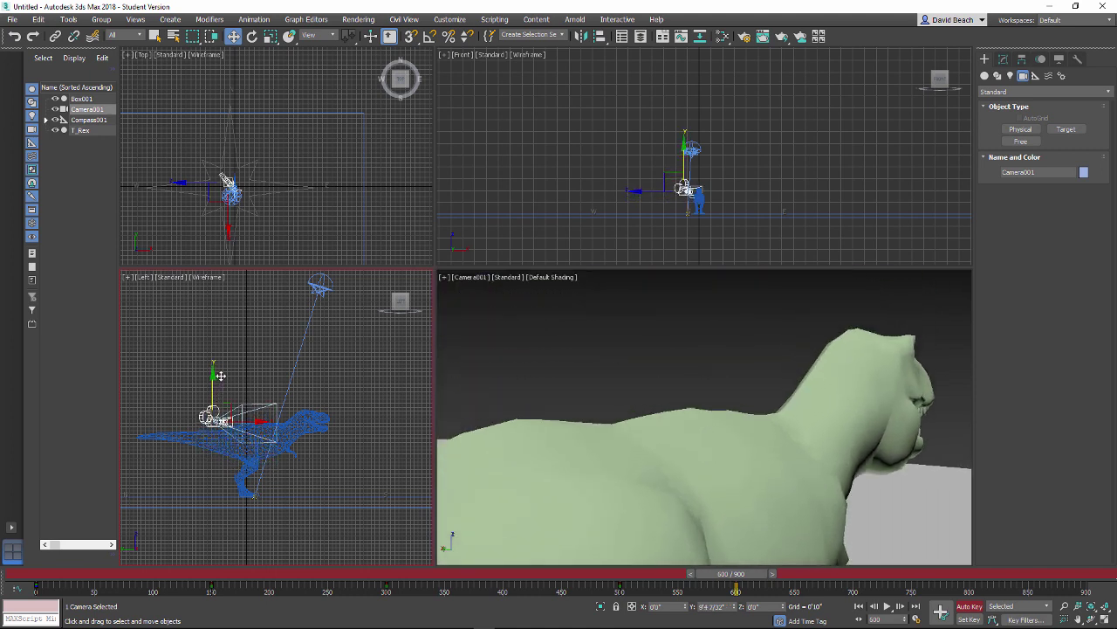
- Go to frame 700, move the camera southeast of the T_Rex and rotate it to face the model
left_click_drag(749, 582, 763, 578)
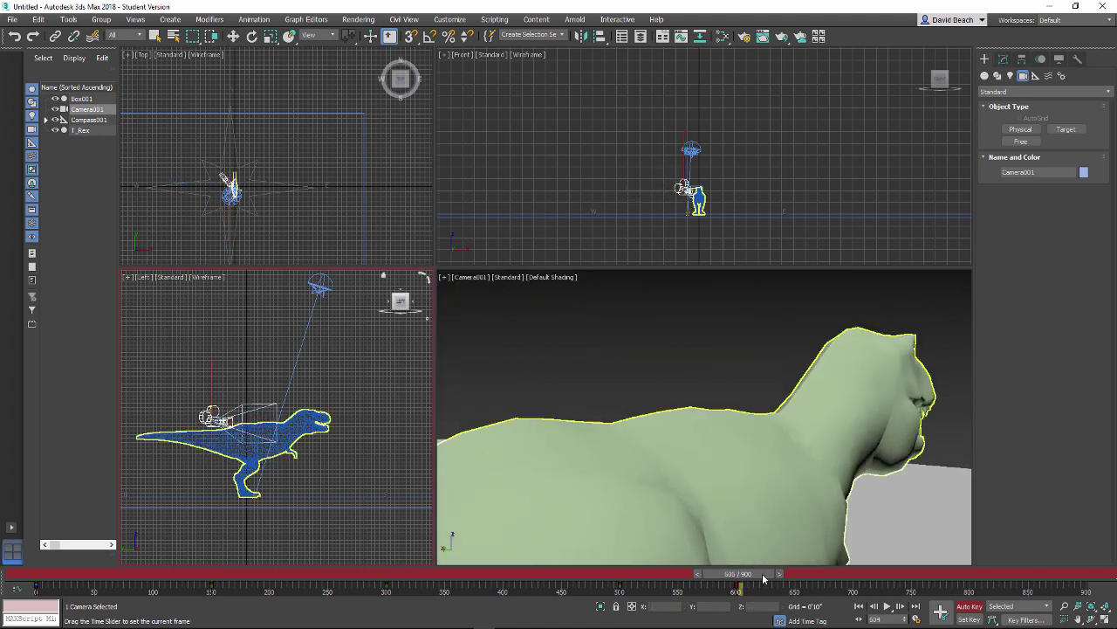
key("w")
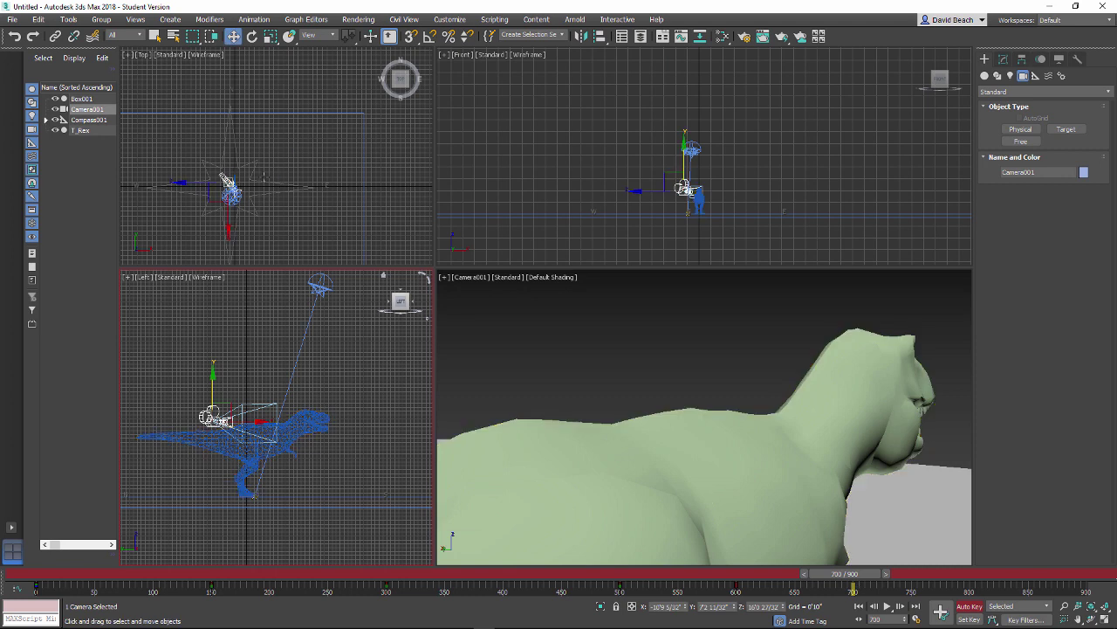
left_click_drag(246, 166, 277, 201)
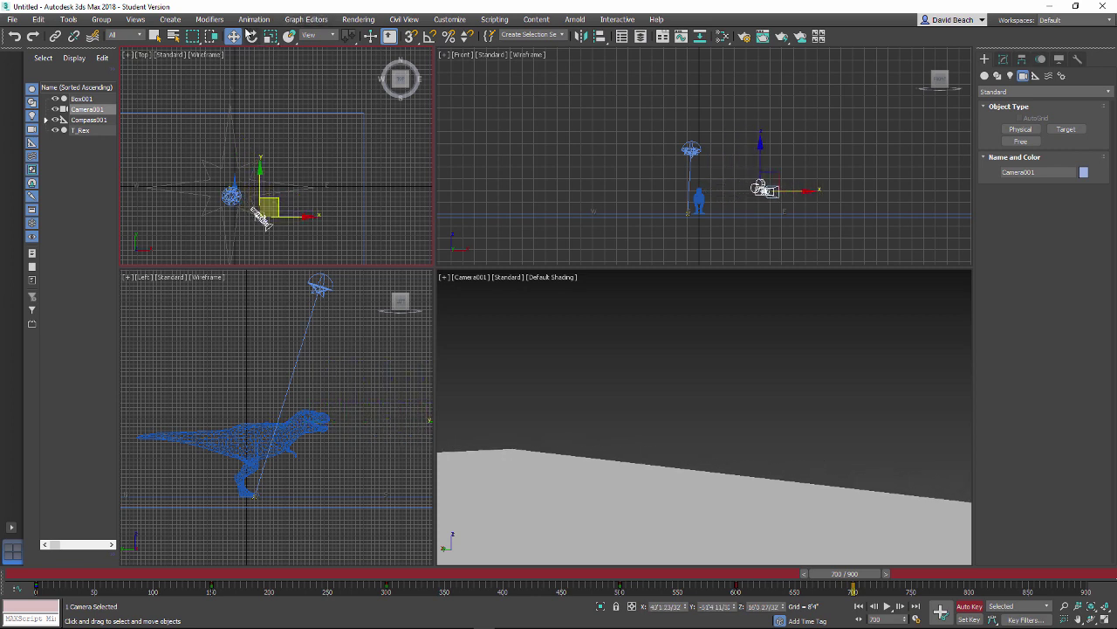
middle_click_drag(232, 230, 280, 227)
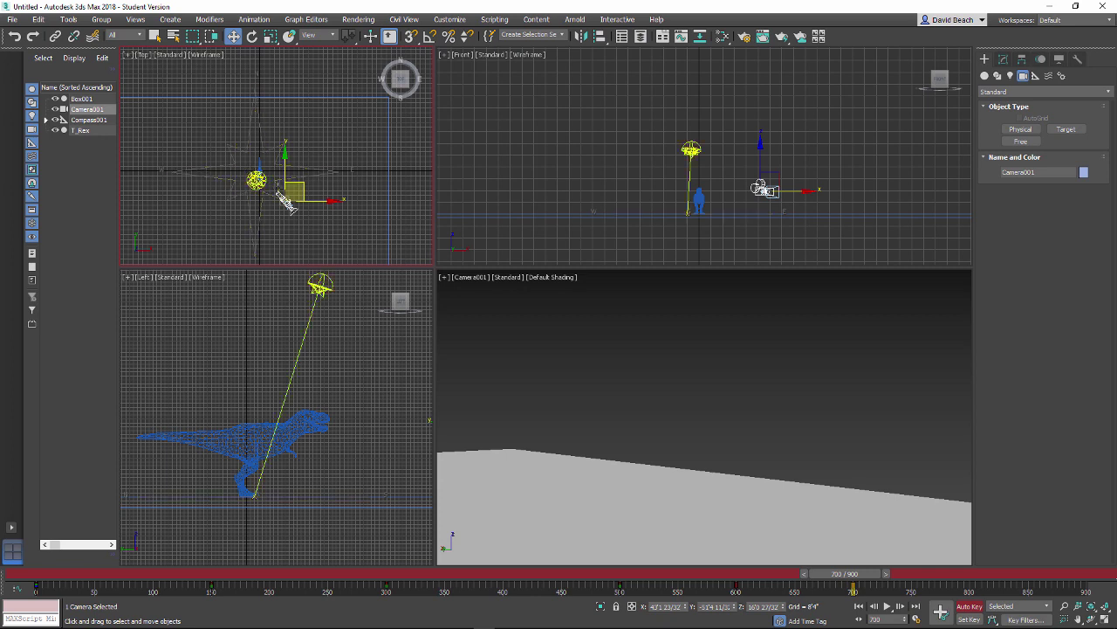
left_click(251, 36)
left_click_drag(308, 162, 97, 124)
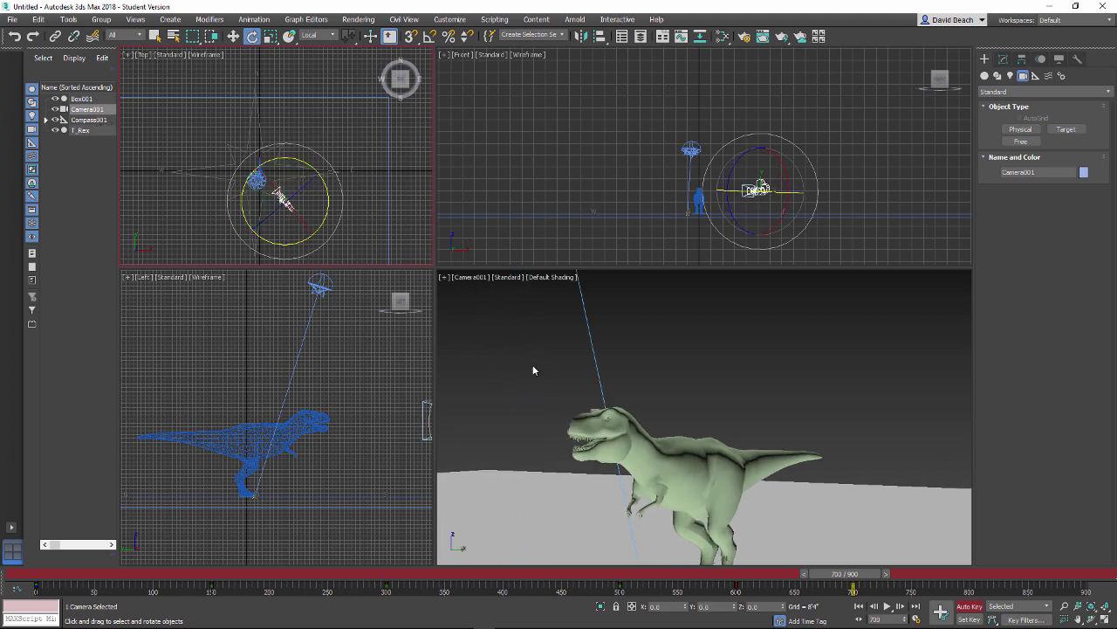
- Check the camera's keys from the start, stop at frame 600 and rotate the camera about 107.7 degrees back toward the T_Rex's head
left_click_drag(873, 578, 756, 570)
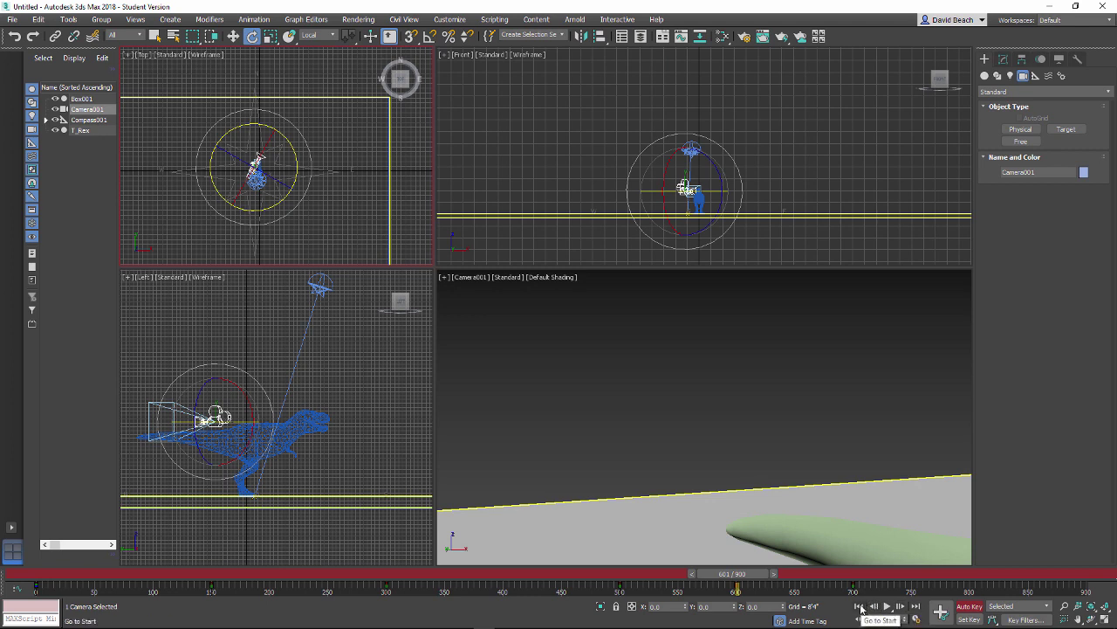
left_click(860, 606)
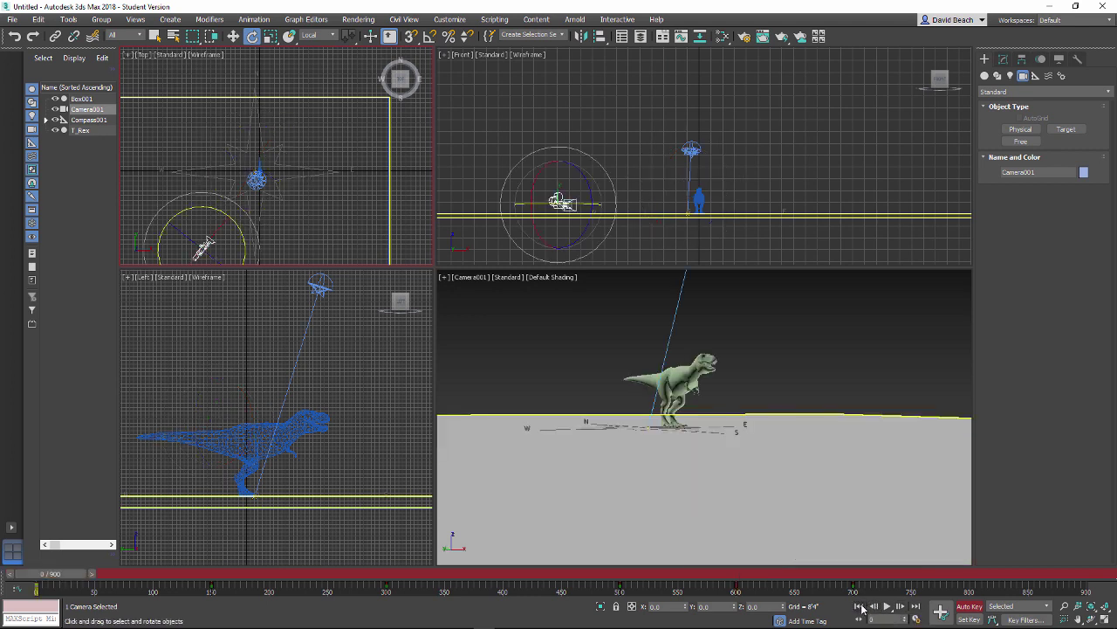
left_click(916, 607)
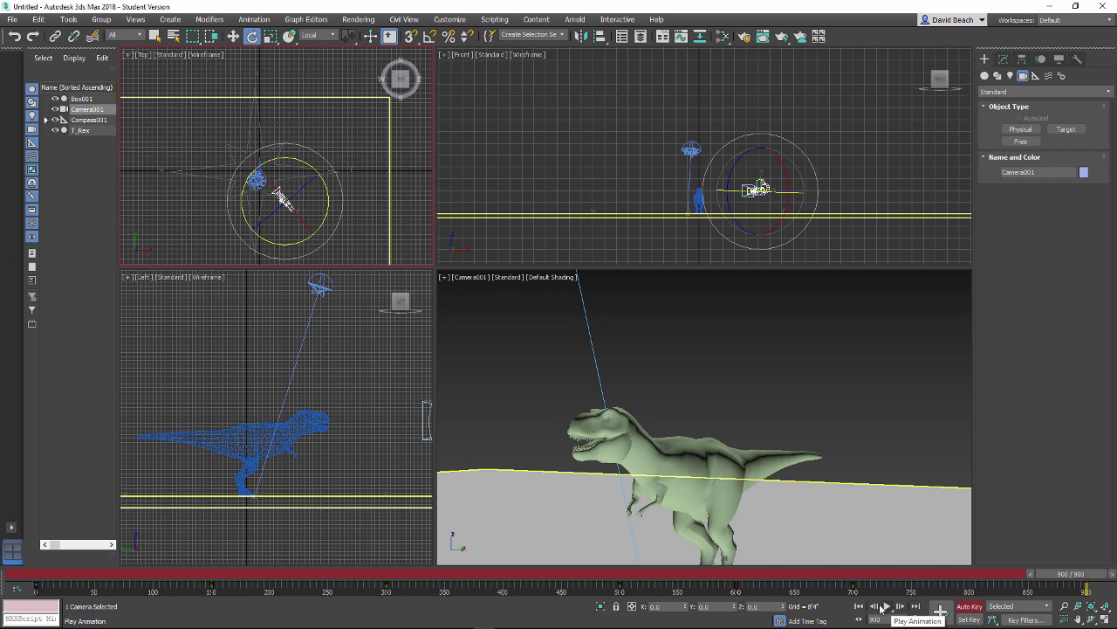
left_click(860, 606)
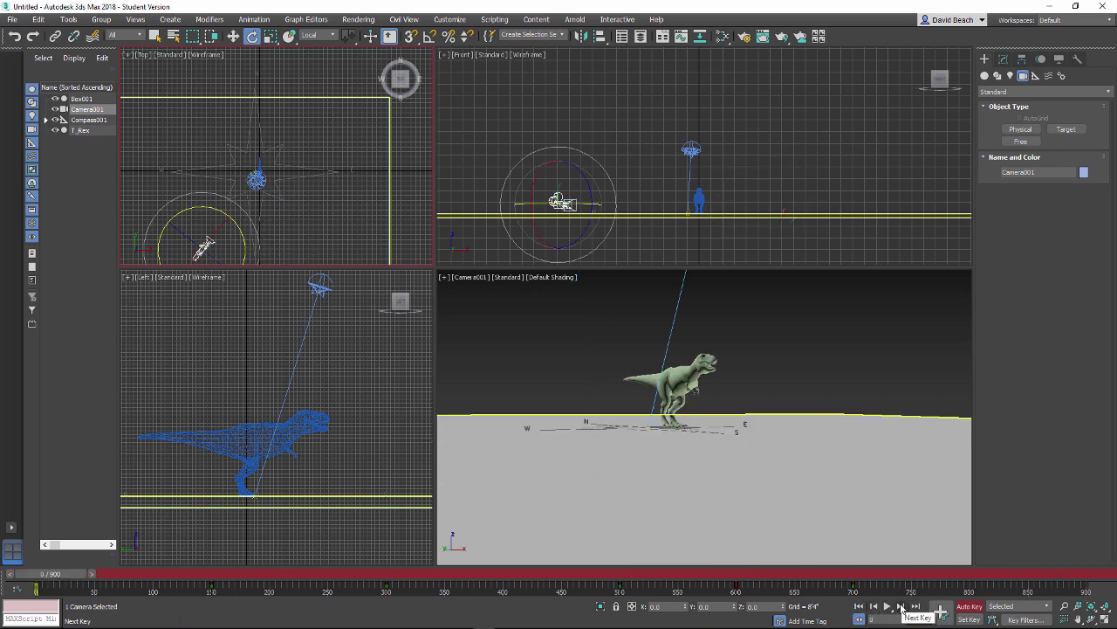
left_click(901, 606)
left_click(901, 607)
left_click(901, 607)
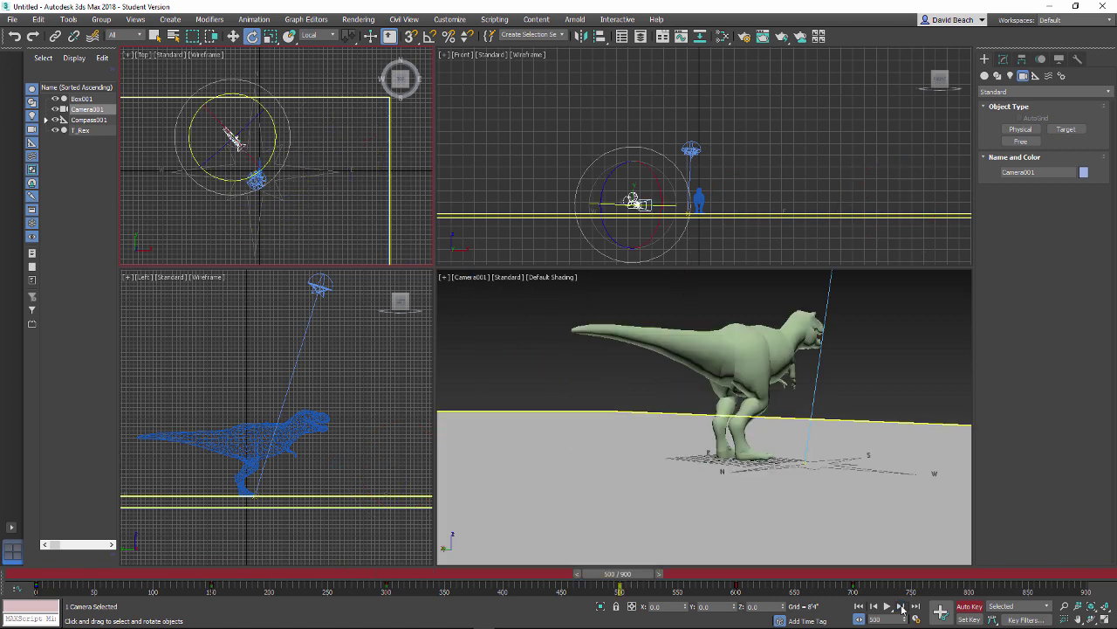
left_click(901, 607)
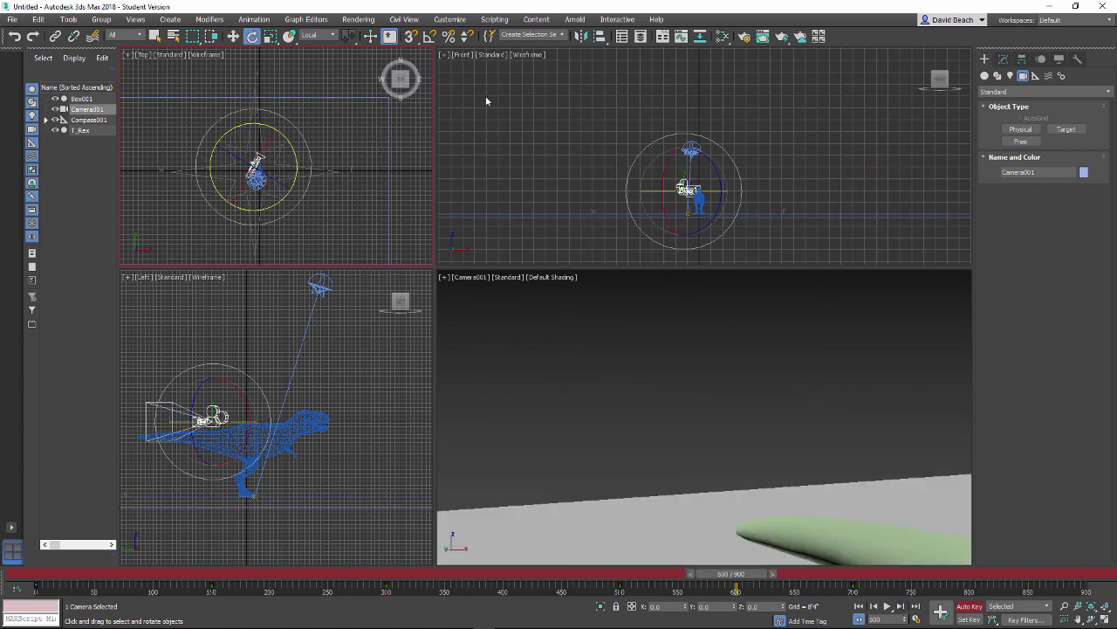
left_click_drag(284, 136, 406, 183)
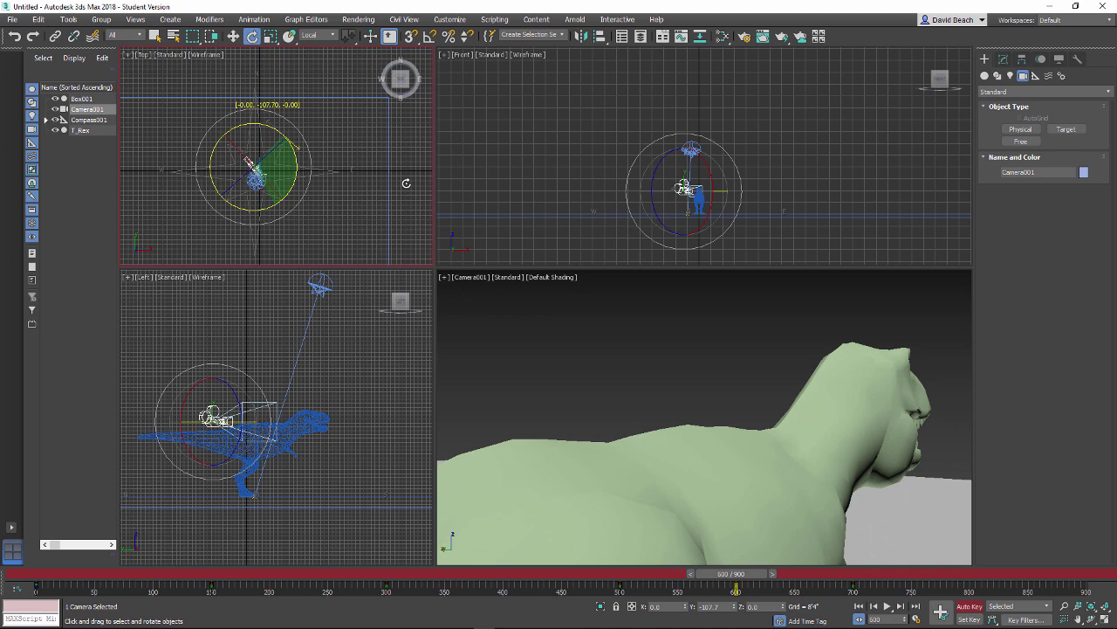
- Go to frame 900, move the camera farther southeast of the T_Rex, lower it near the ground and adjust its aim slightly
left_click_drag(736, 569, 862, 572)
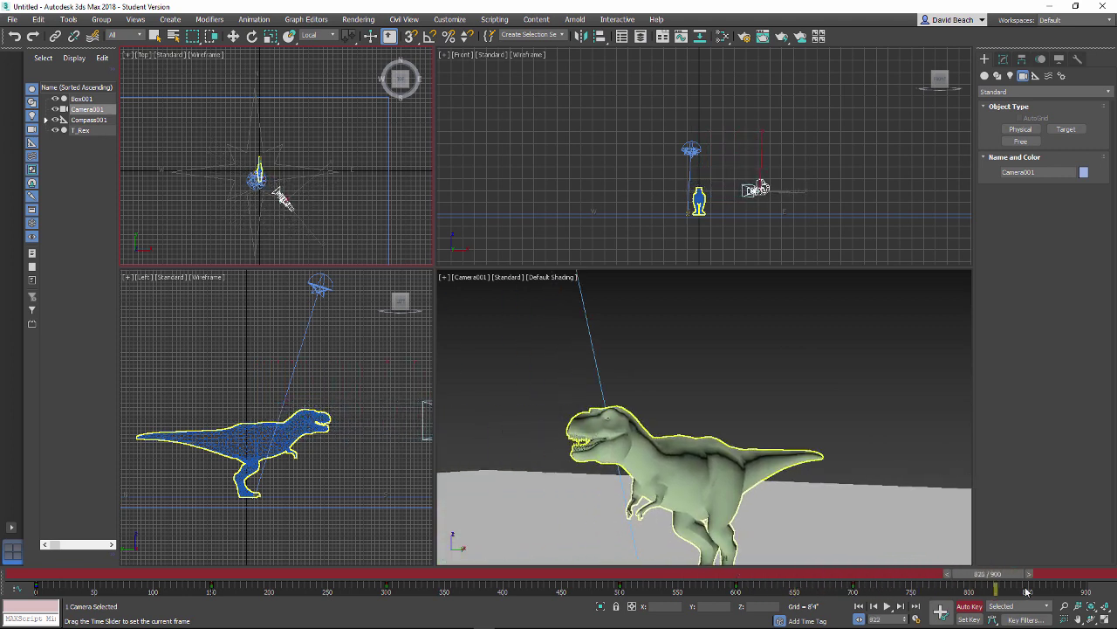
key("e")
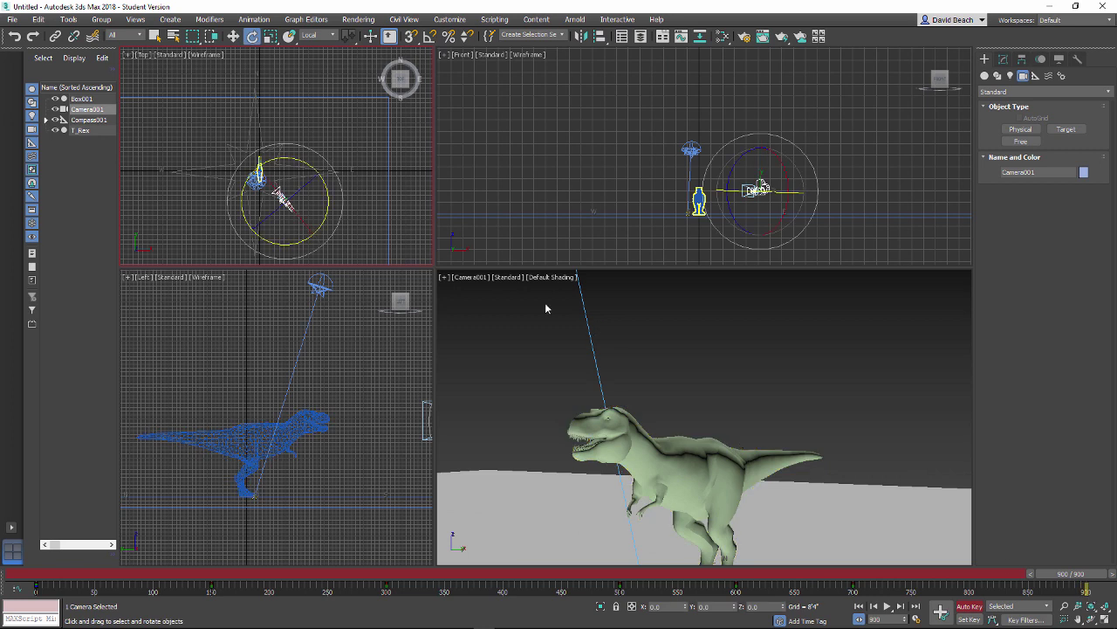
left_click(234, 36)
left_click_drag(301, 187, 350, 234)
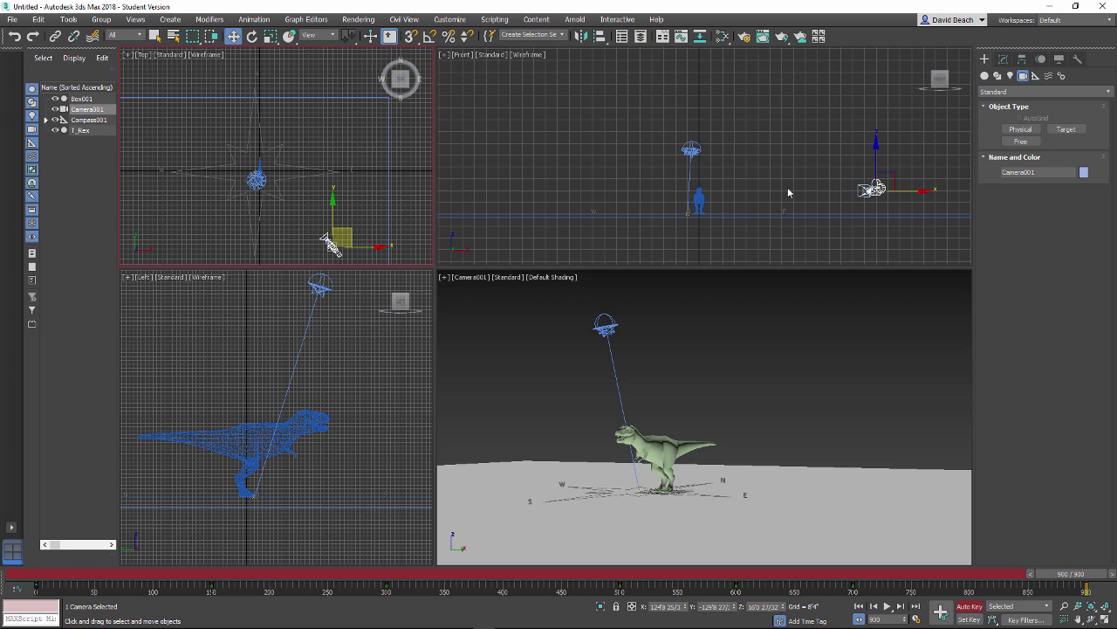
left_click_drag(876, 153, 878, 170)
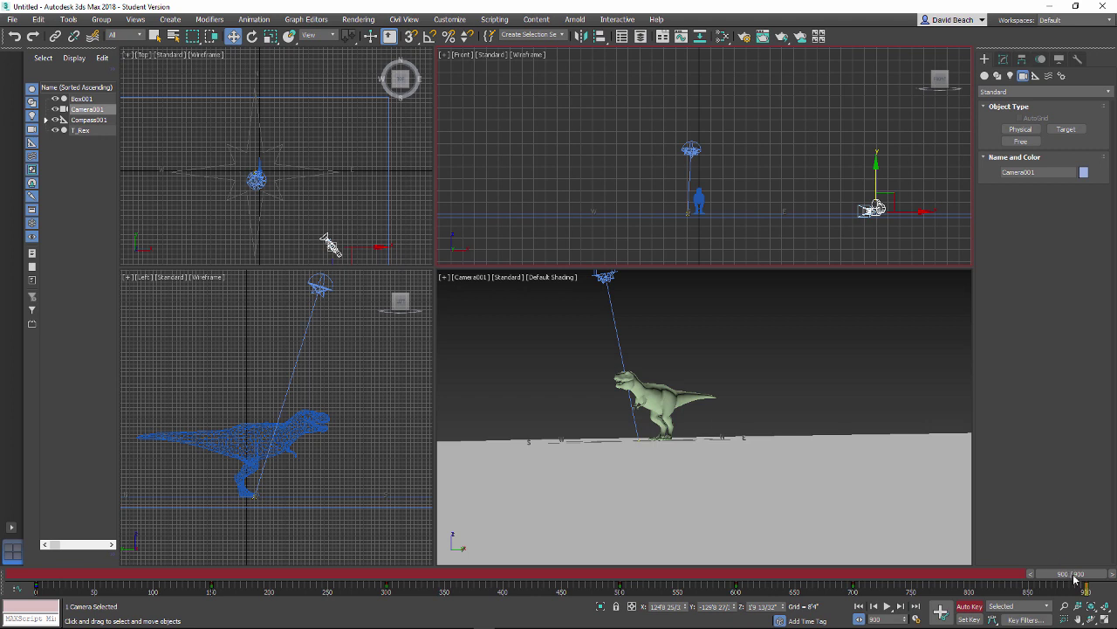
left_click(252, 36)
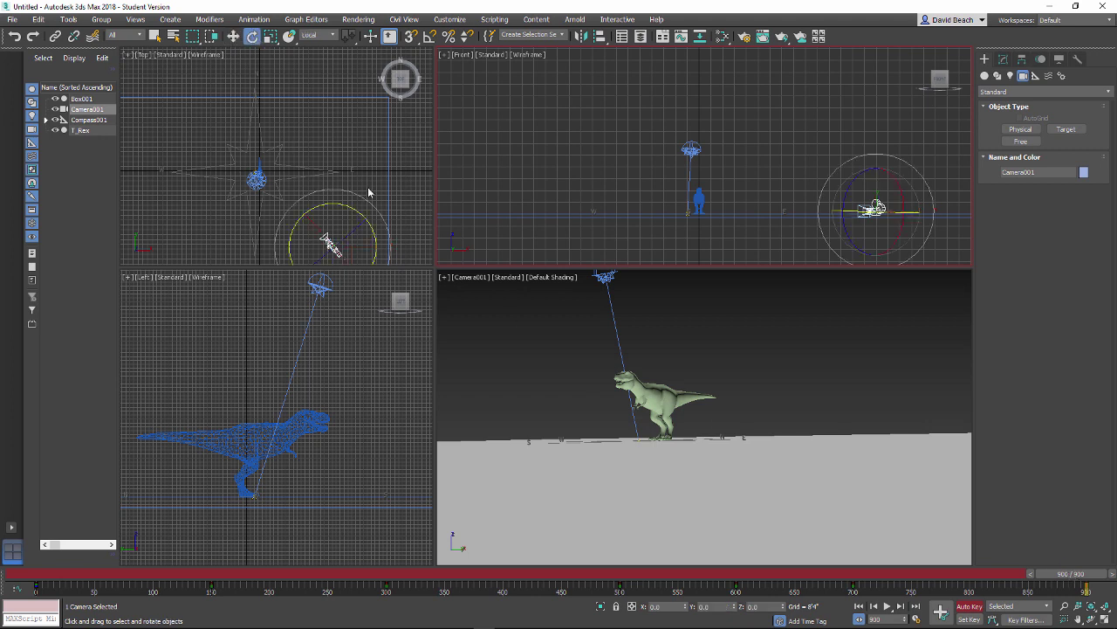
left_click_drag(351, 209, 351, 207)
- Go to frame 400 and rotate the camera in the top view to face the T_Rex
left_click_drag(1087, 578, 497, 602)
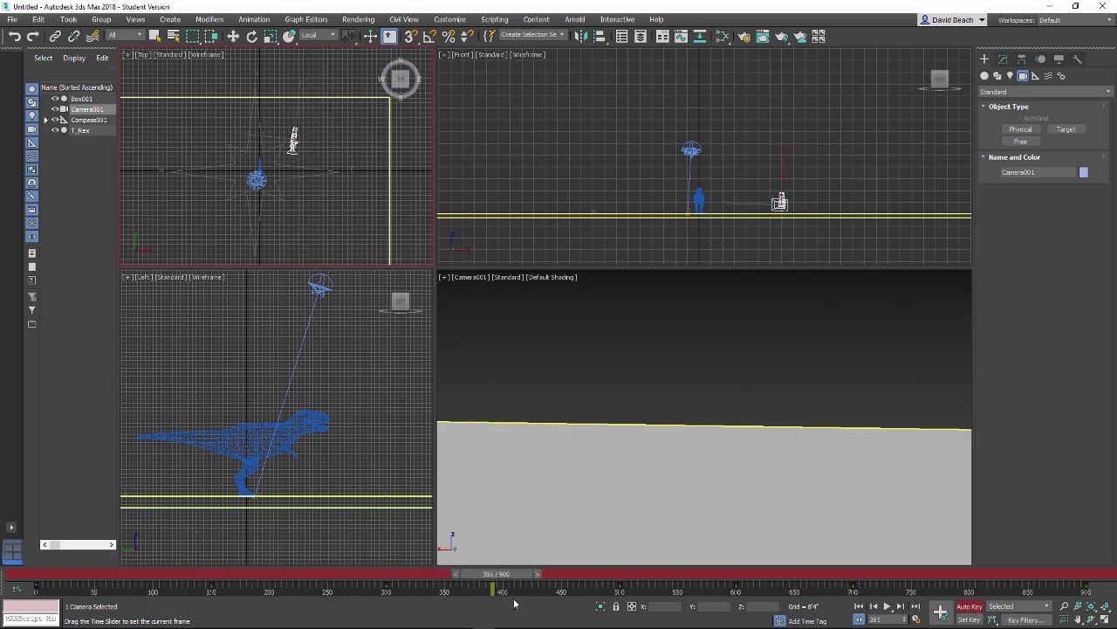
key("e")
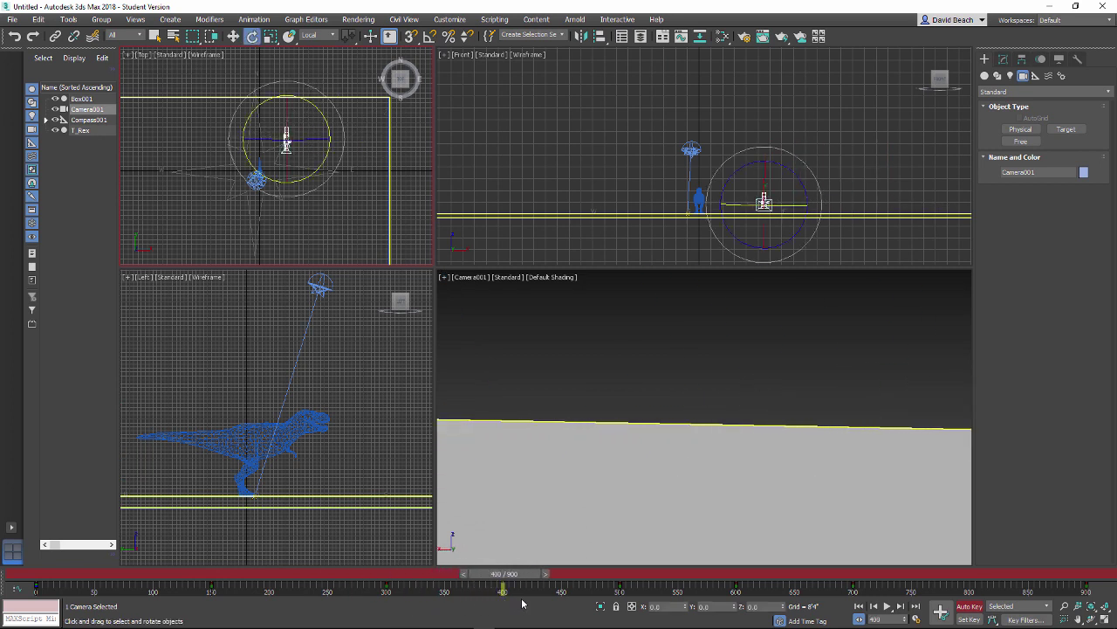
left_click_drag(326, 110, 368, 128)
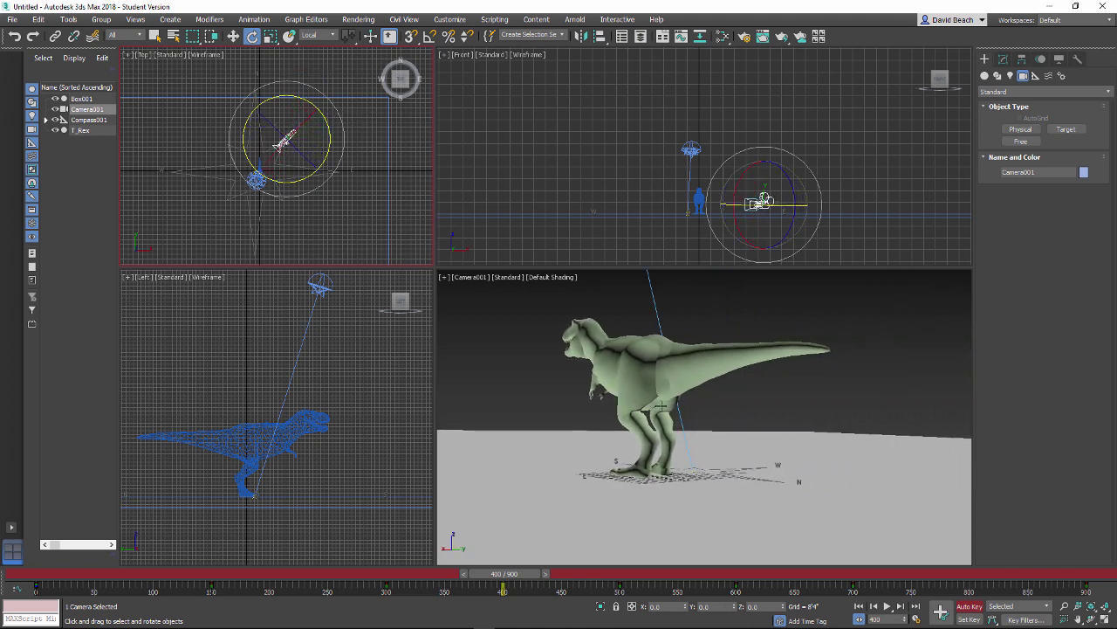
- Go to frame 225 and rotate the camera in the top and front views to aim it at the T_Rex
left_click_drag(515, 578, 318, 592)
key("e")
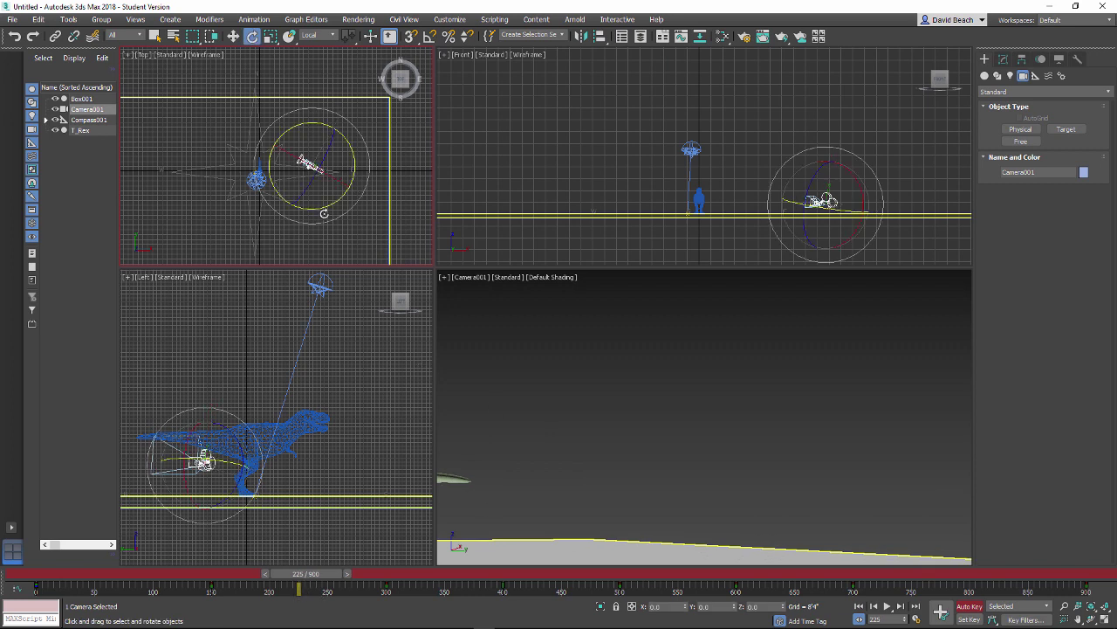
left_click_drag(348, 157, 313, 132)
left_click_drag(833, 201, 826, 199)
- Go to frame 175 and rotate the camera in the top view toward the T_Rex
left_click_drag(312, 573, 266, 569)
left_click_drag(283, 573, 259, 572)
key("e")
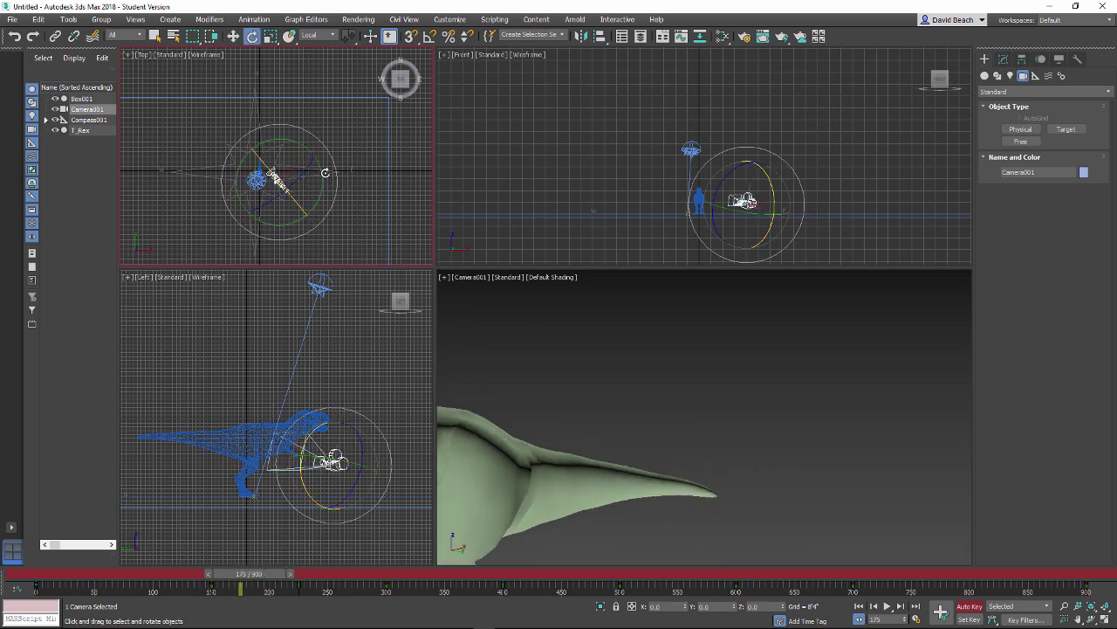
left_click_drag(318, 184, 330, 148)
- Return the timeline to frame 0 and turn off Auto Key
left_click_drag(240, 573, 32, 546)
key("e")
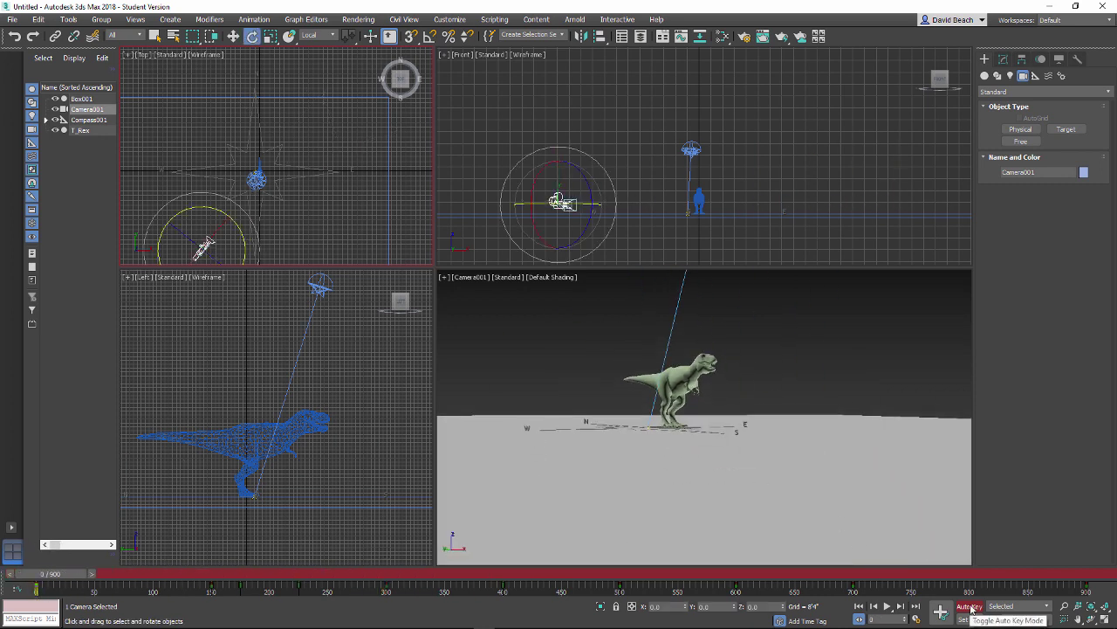
- Save the scene on the Desktop as trex in 3ds Max format
left_click(12, 19)
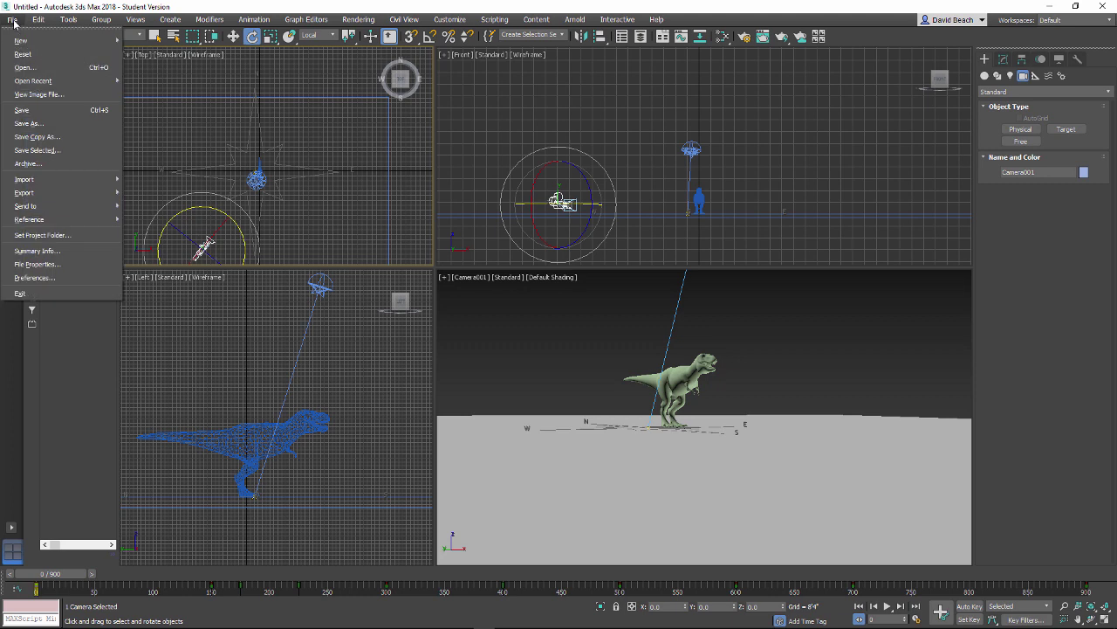
left_click(22, 110)
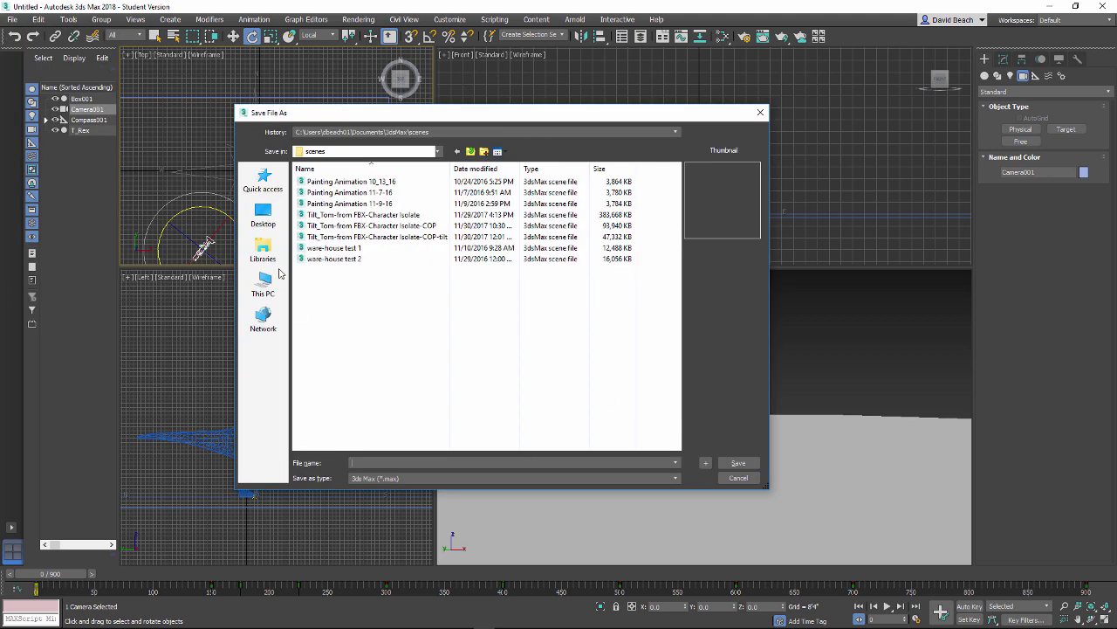
left_click(263, 215)
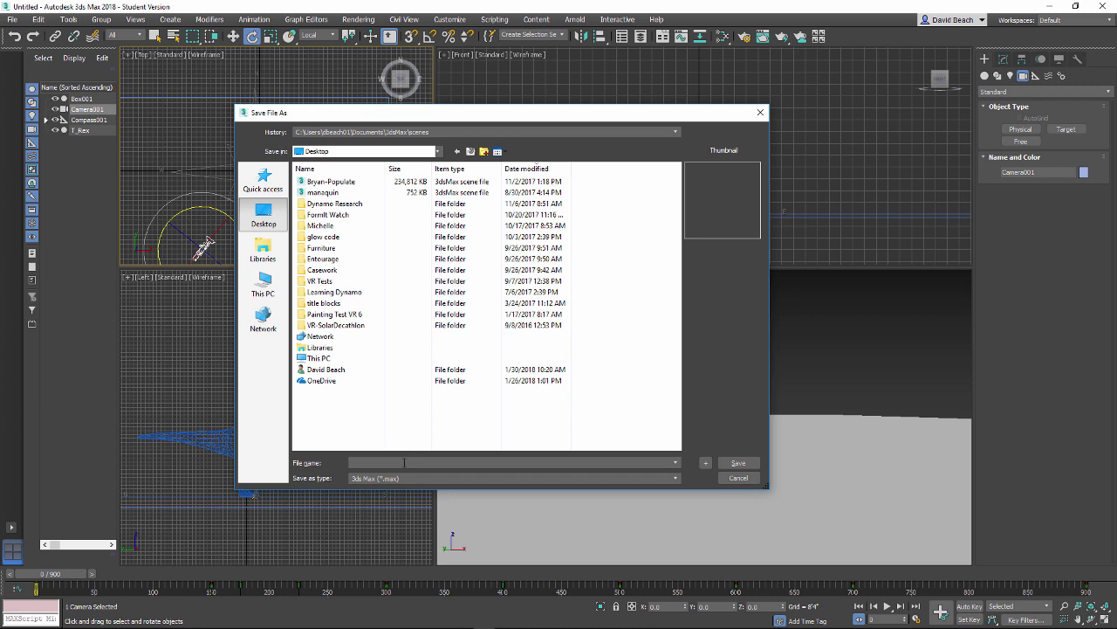
type("trex")
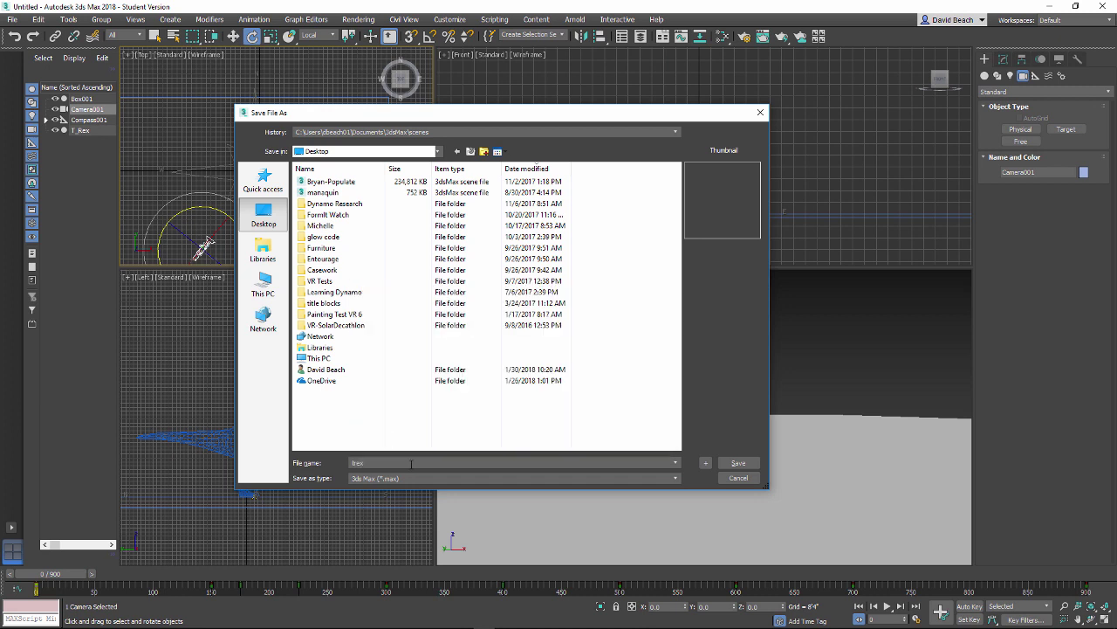
key("Return")
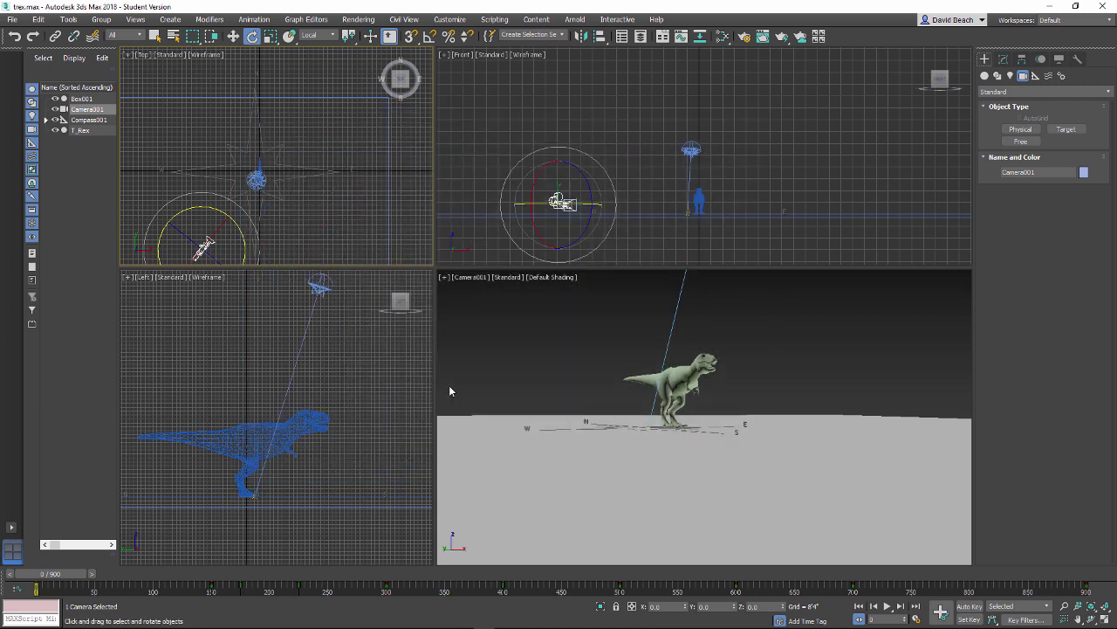
- In the common render settings, set the time output to the active time segment, 0 to 900
left_click(359, 21)
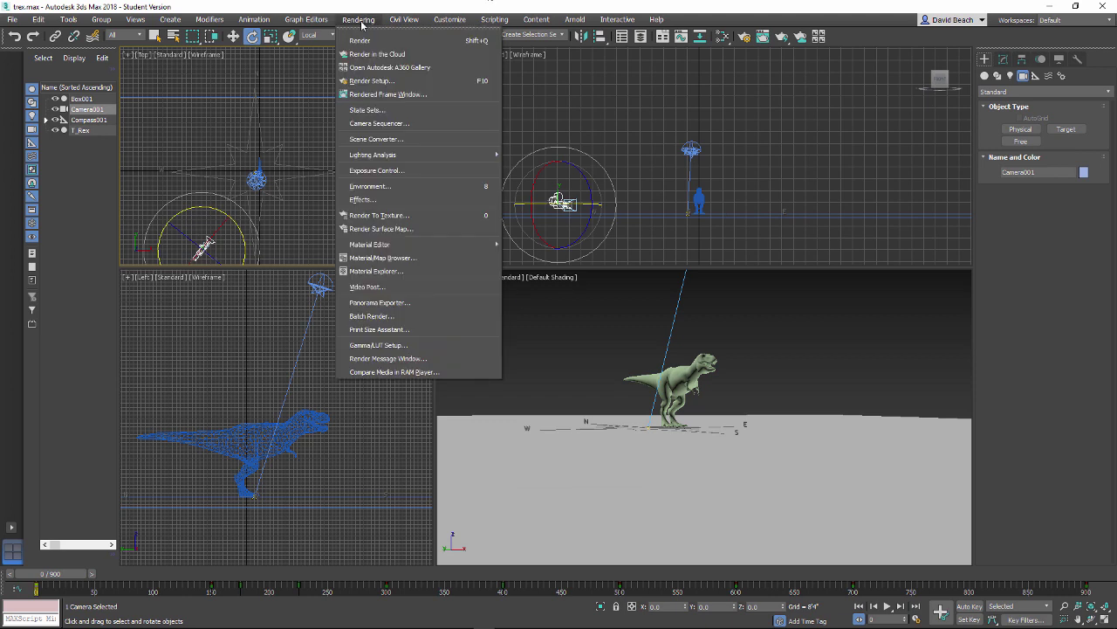
left_click(374, 81)
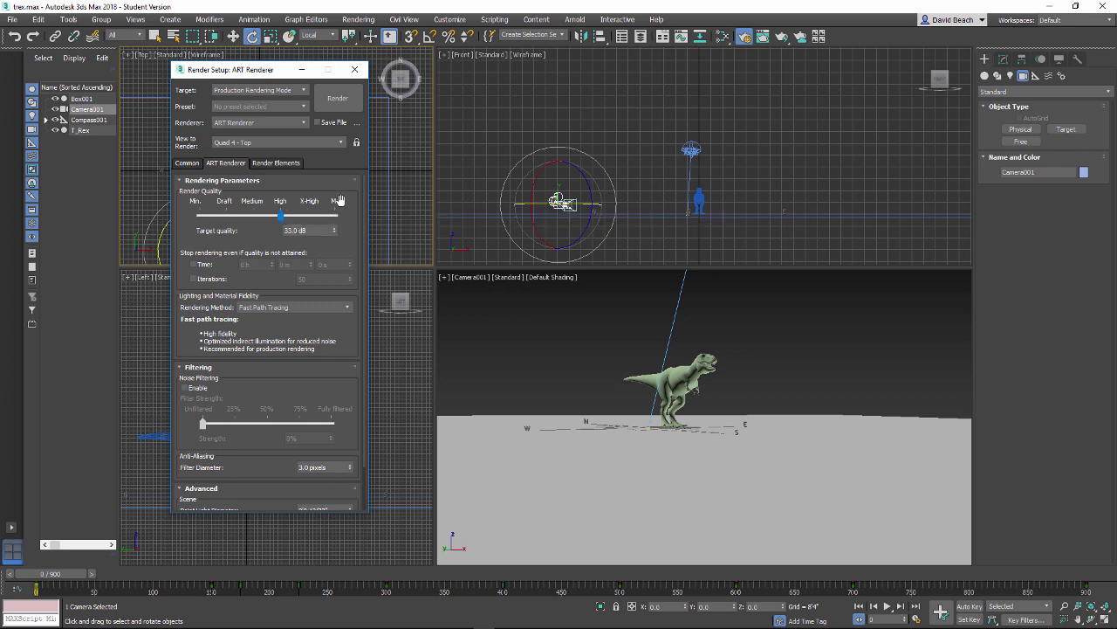
left_click(188, 163)
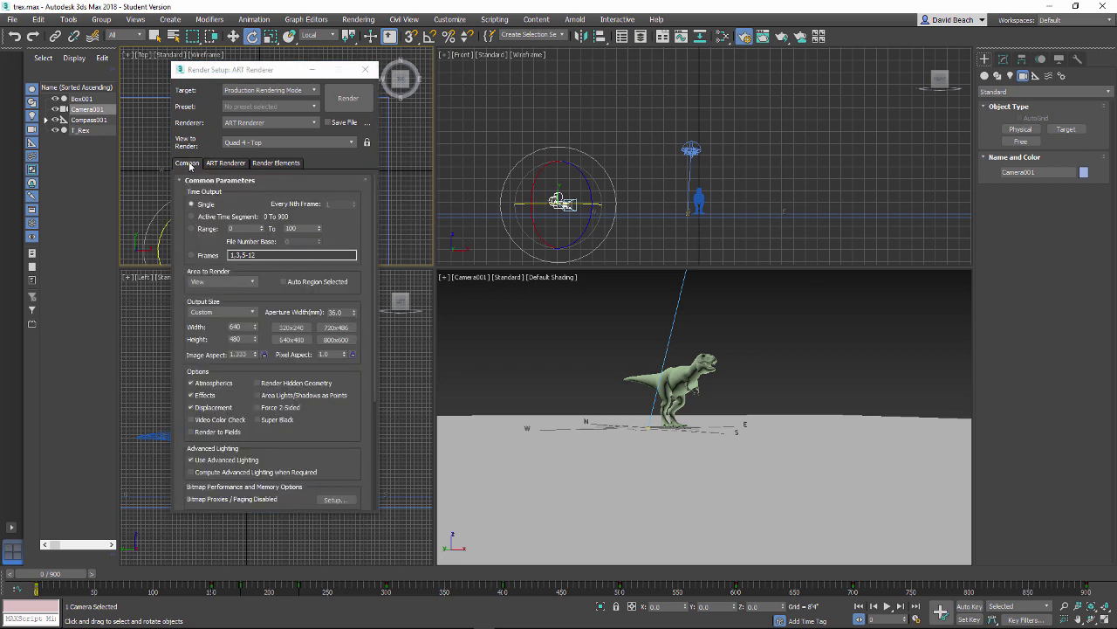
left_click(191, 219)
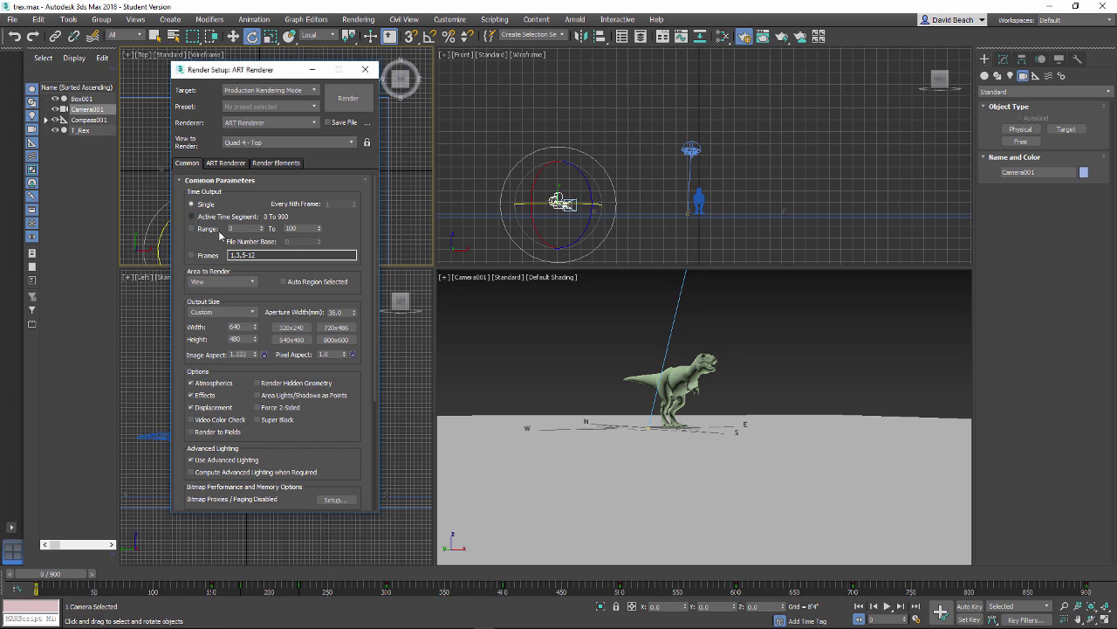
left_click(192, 217)
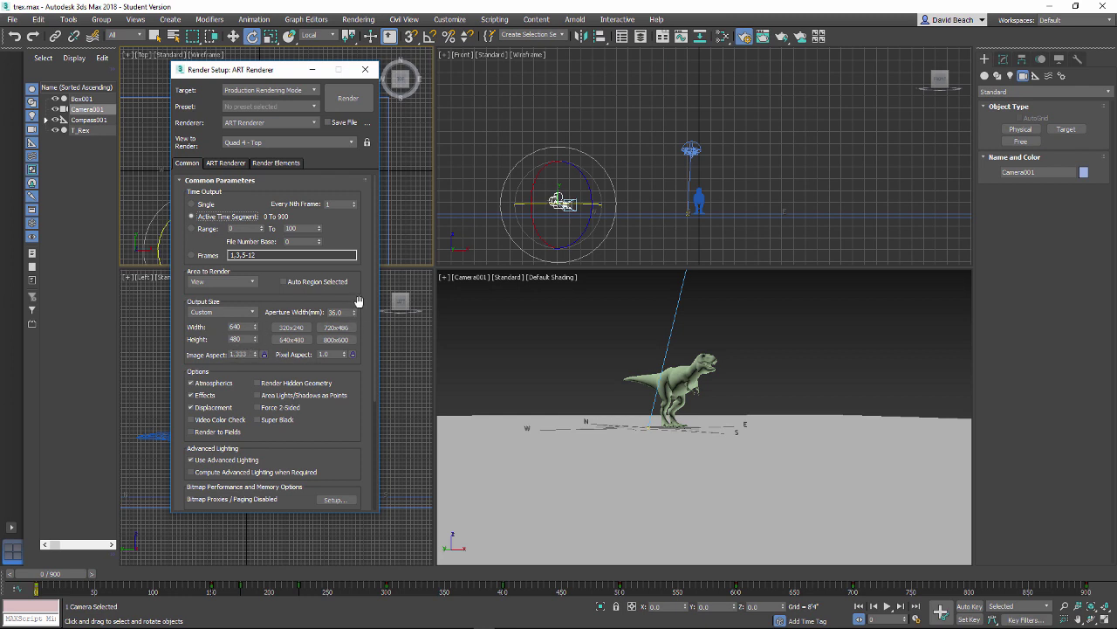
- Set the render output to an AVI file named trex-movie on the Desktop
scroll(357, 302, "down", 1)
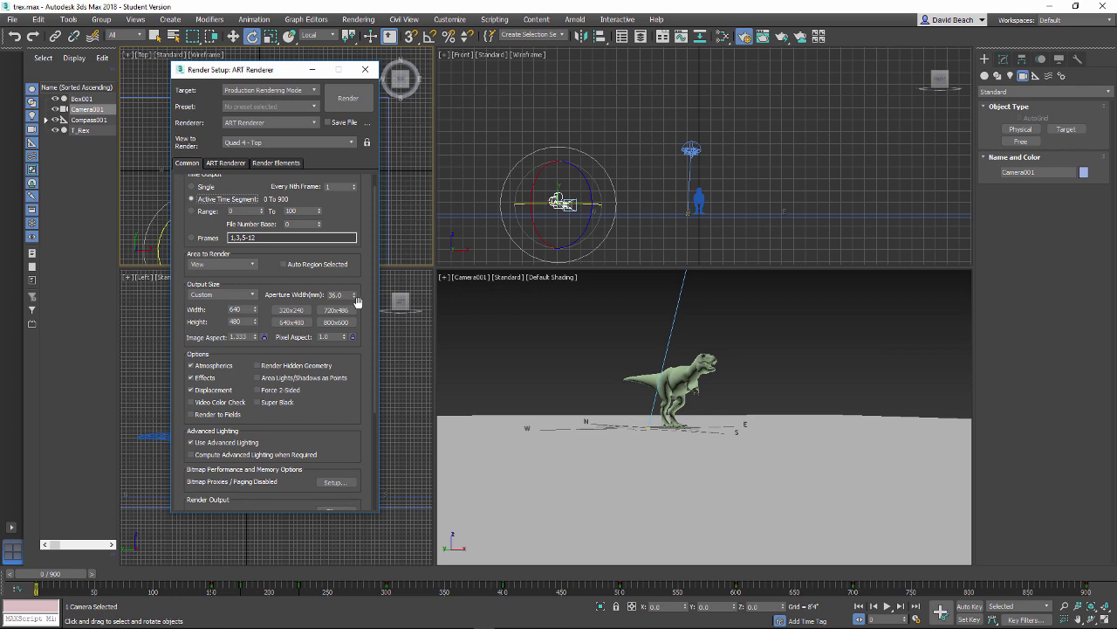
scroll(357, 302, "down", 3)
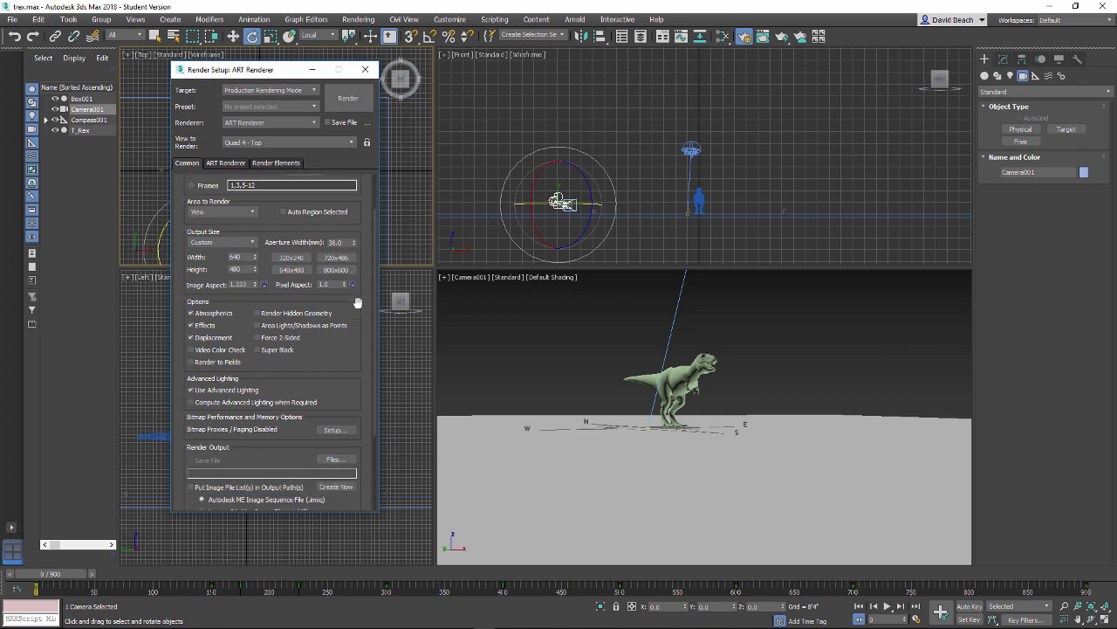
scroll(357, 302, "down", 4)
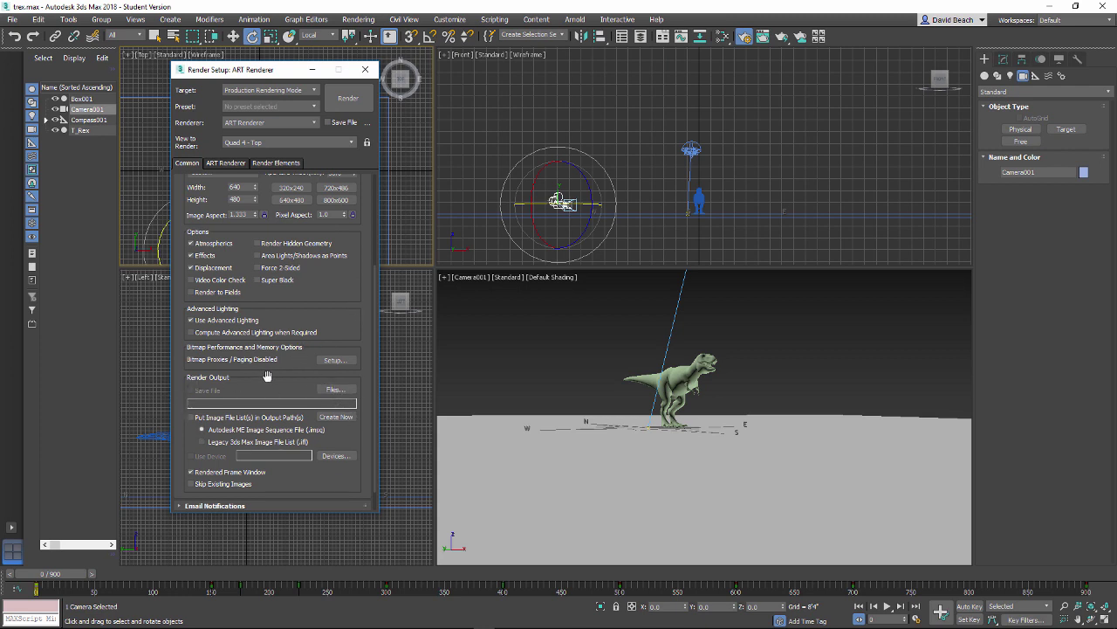
scroll(280, 384, "up", 4)
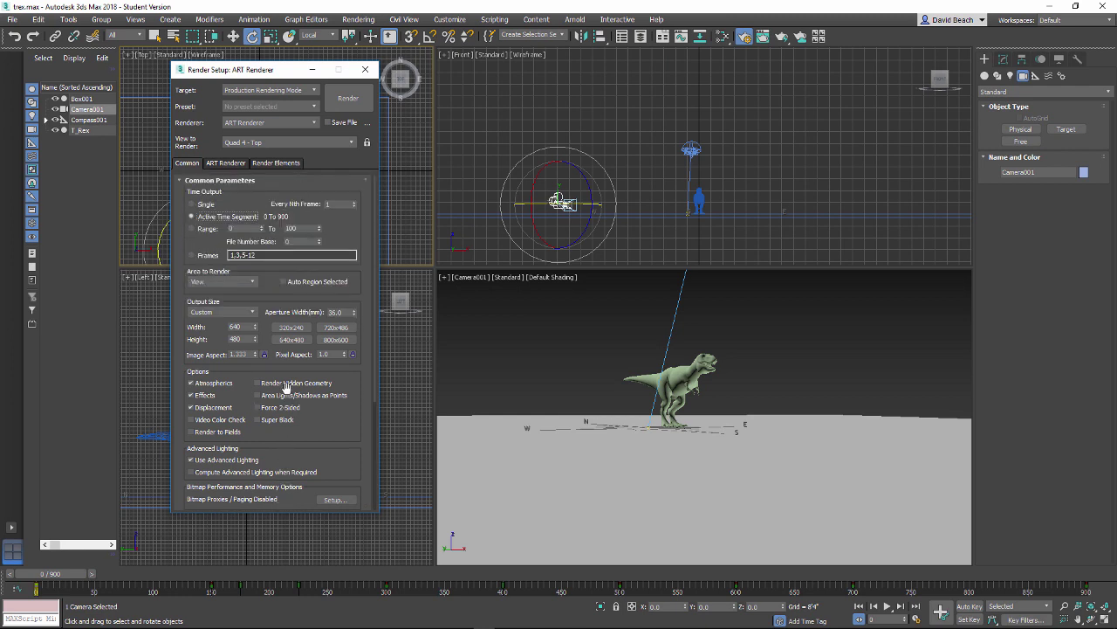
scroll(289, 393, "down", 4)
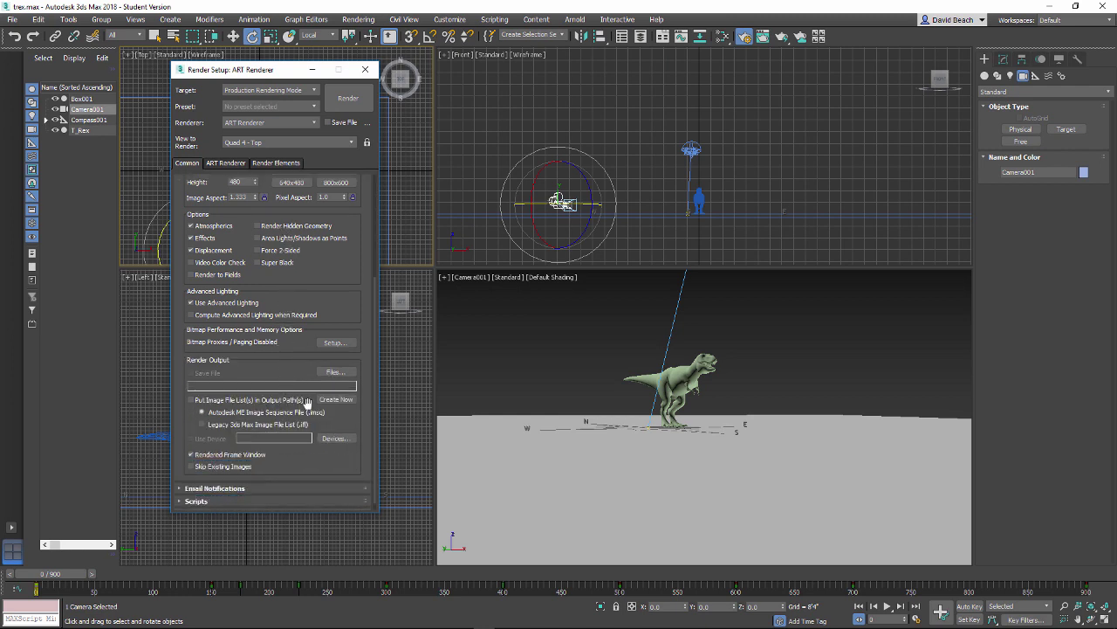
left_click(332, 372)
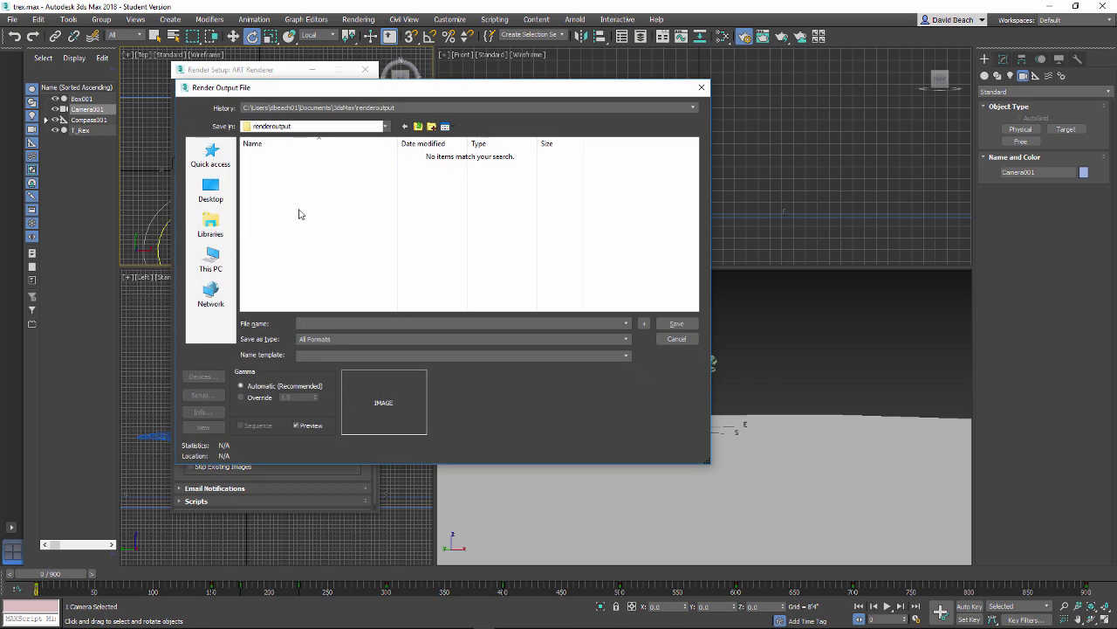
left_click(211, 189)
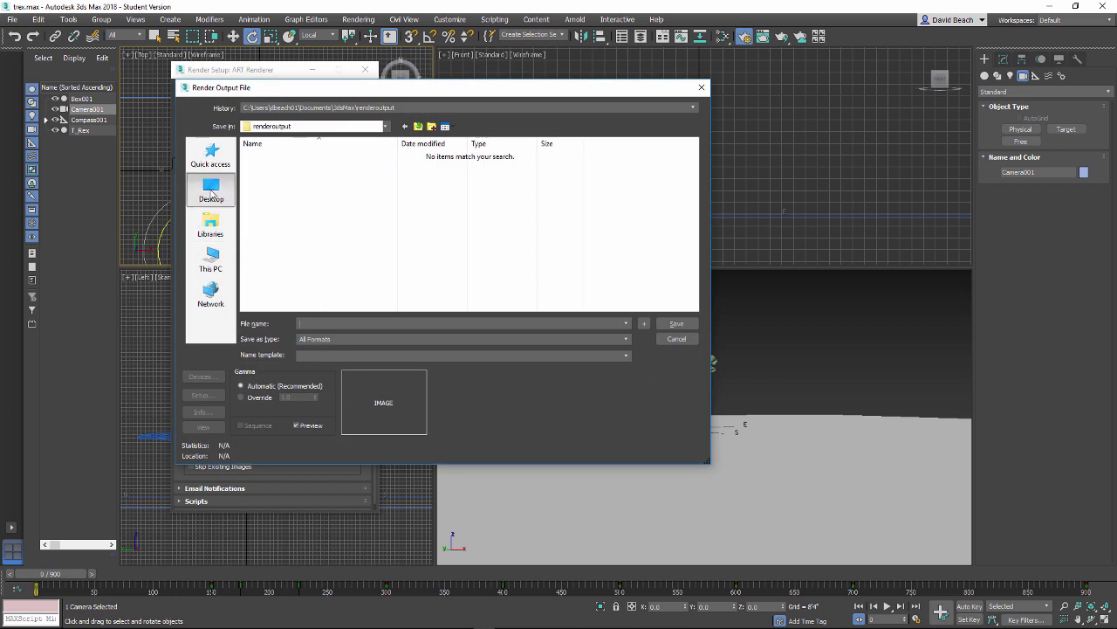
left_click(625, 340)
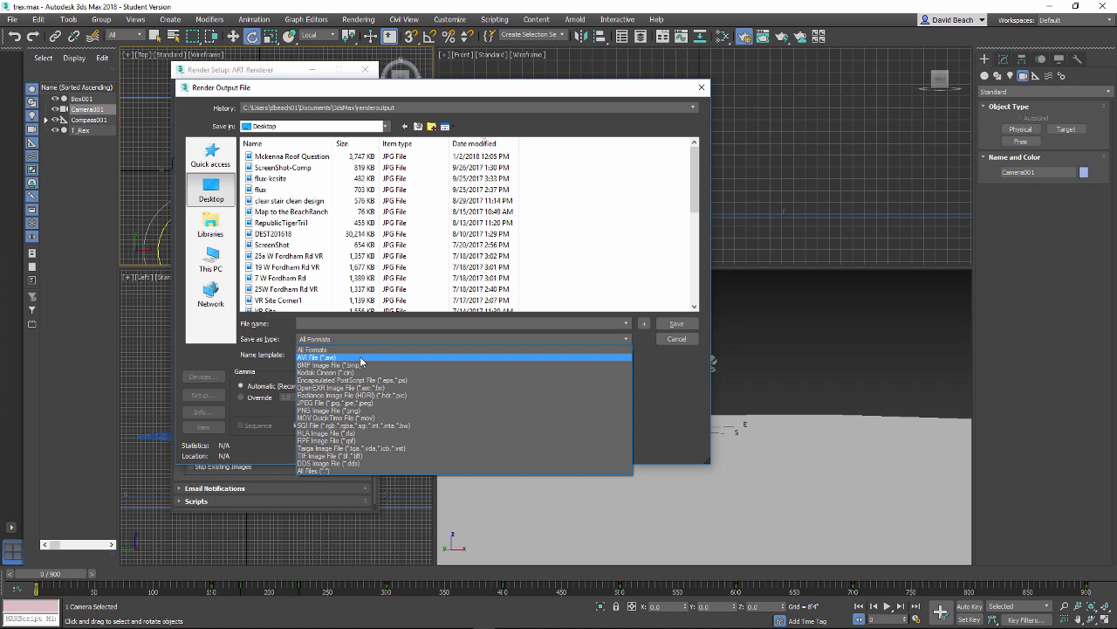
left_click(361, 358)
left_click(358, 323)
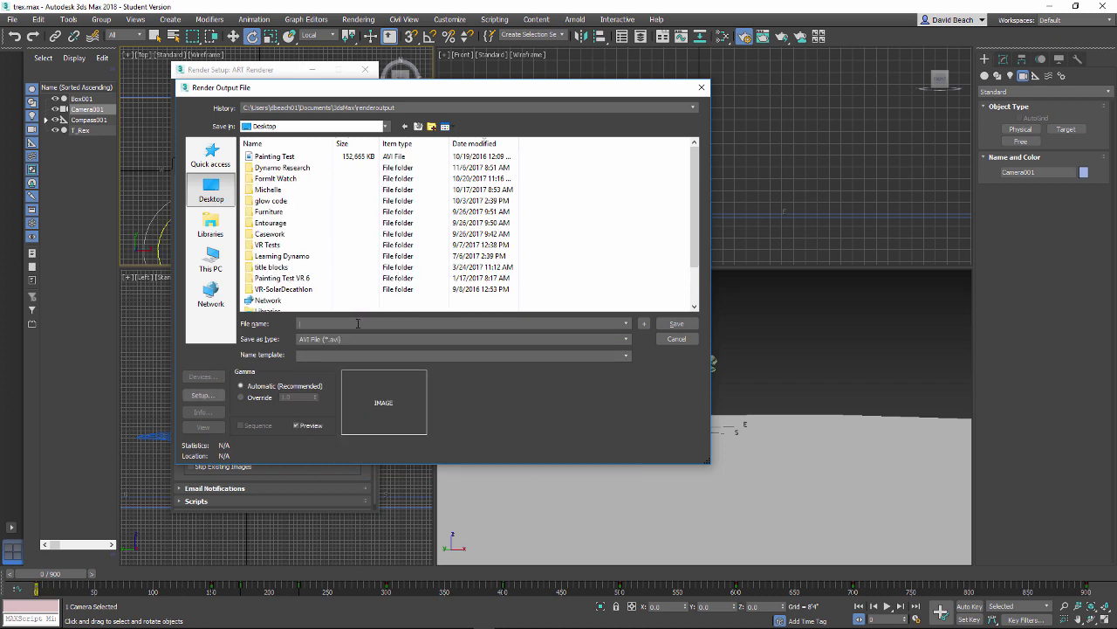
type("trex")
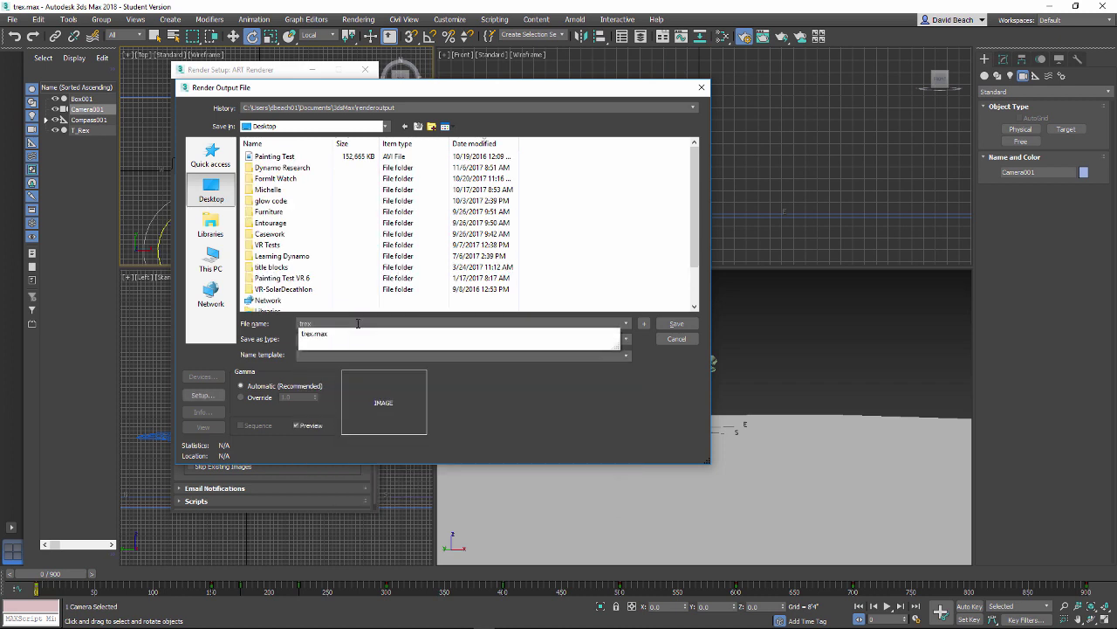
type("-movie")
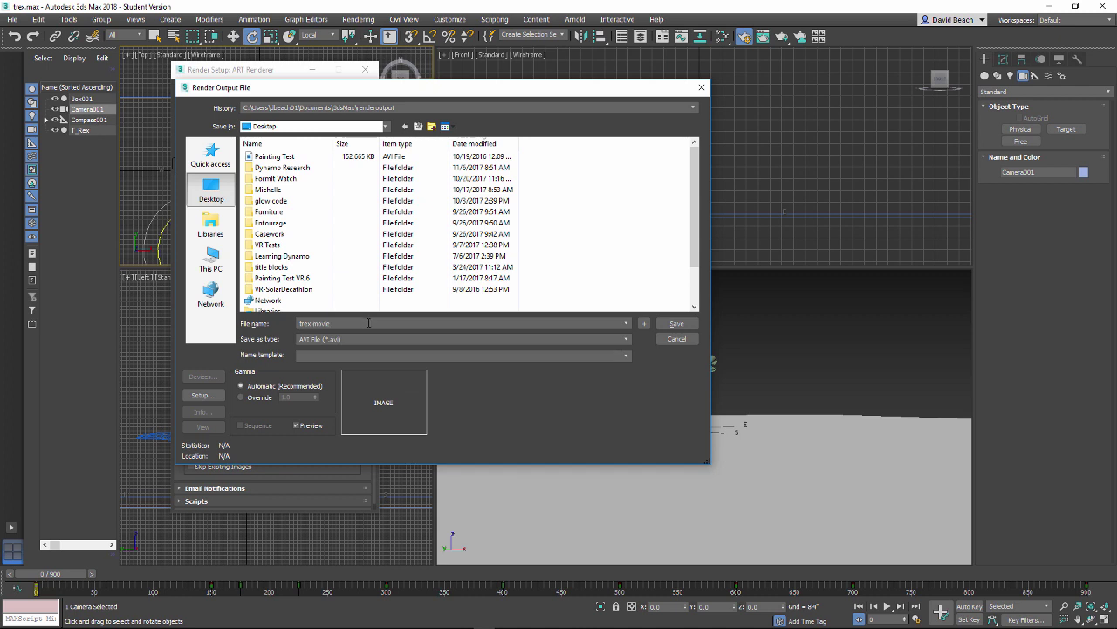
left_click(366, 338)
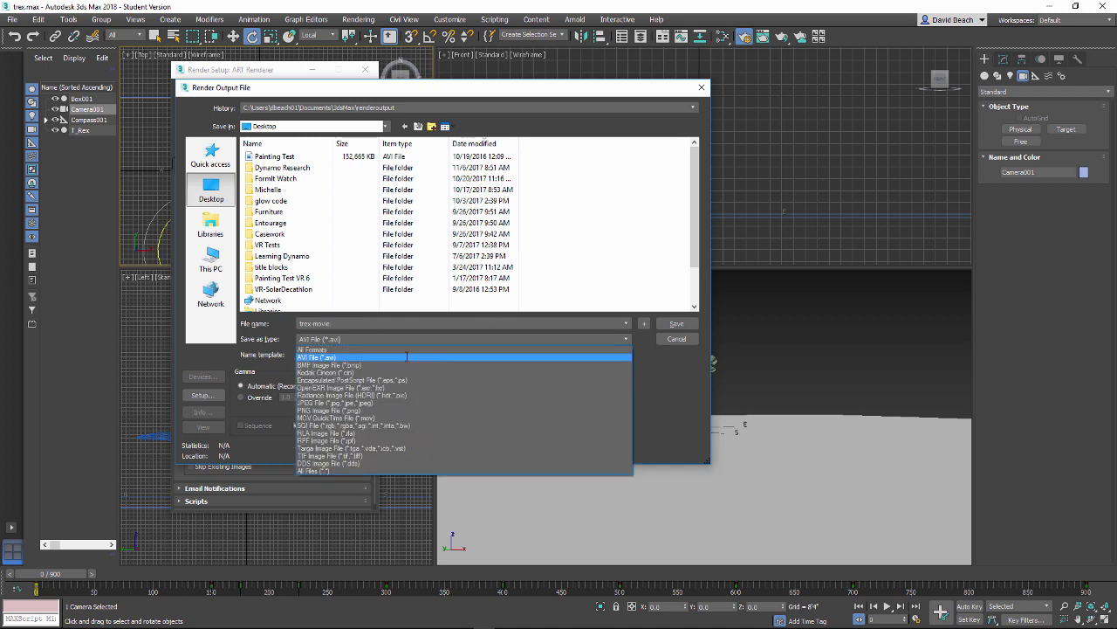
left_click(572, 336)
left_click(677, 324)
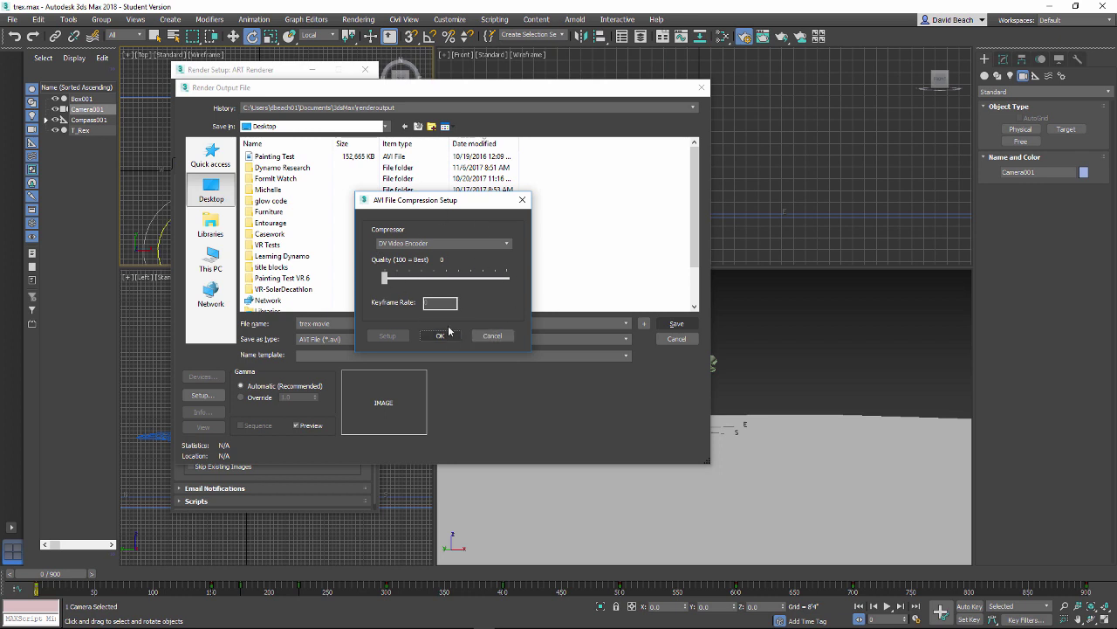
- Keep DV Video Encoder as the compressor and accept the AVI compression settings
left_click(506, 244)
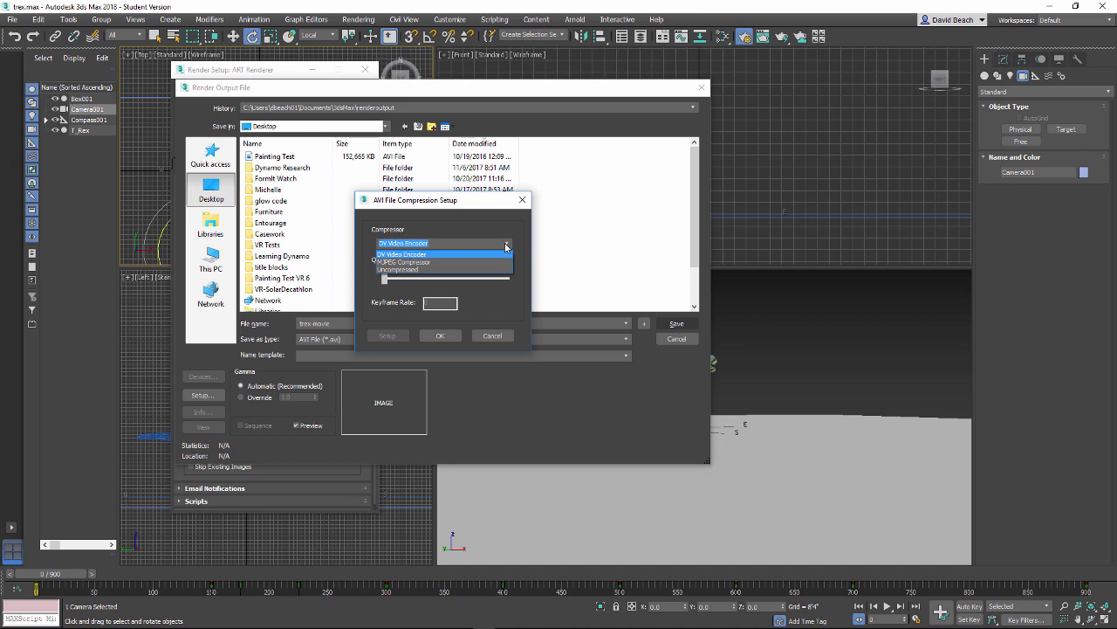
left_click(511, 231)
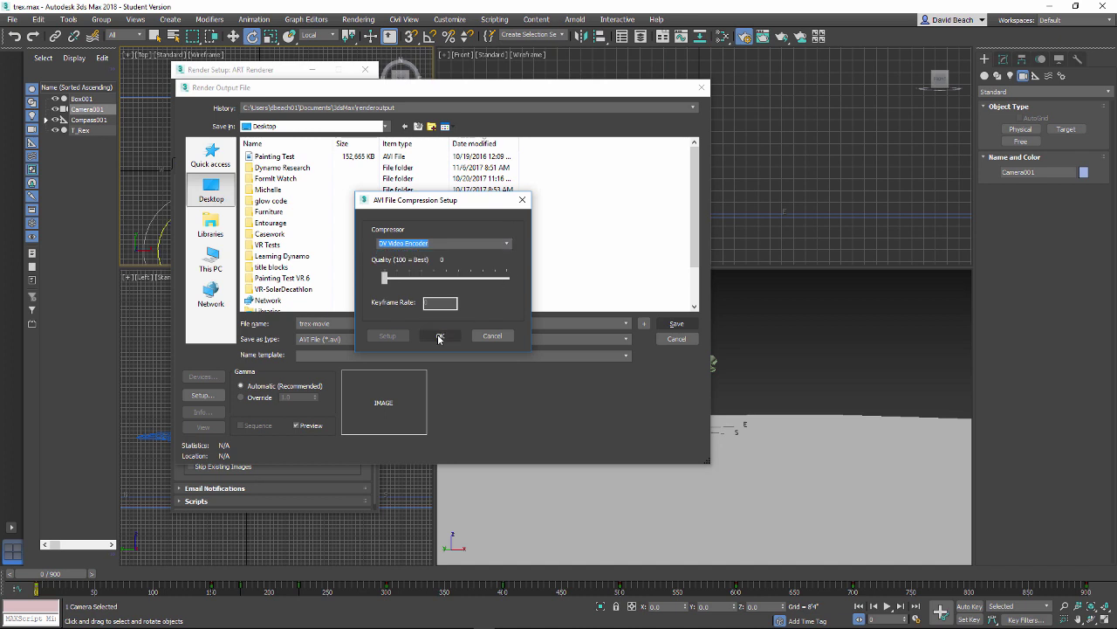
left_click(440, 336)
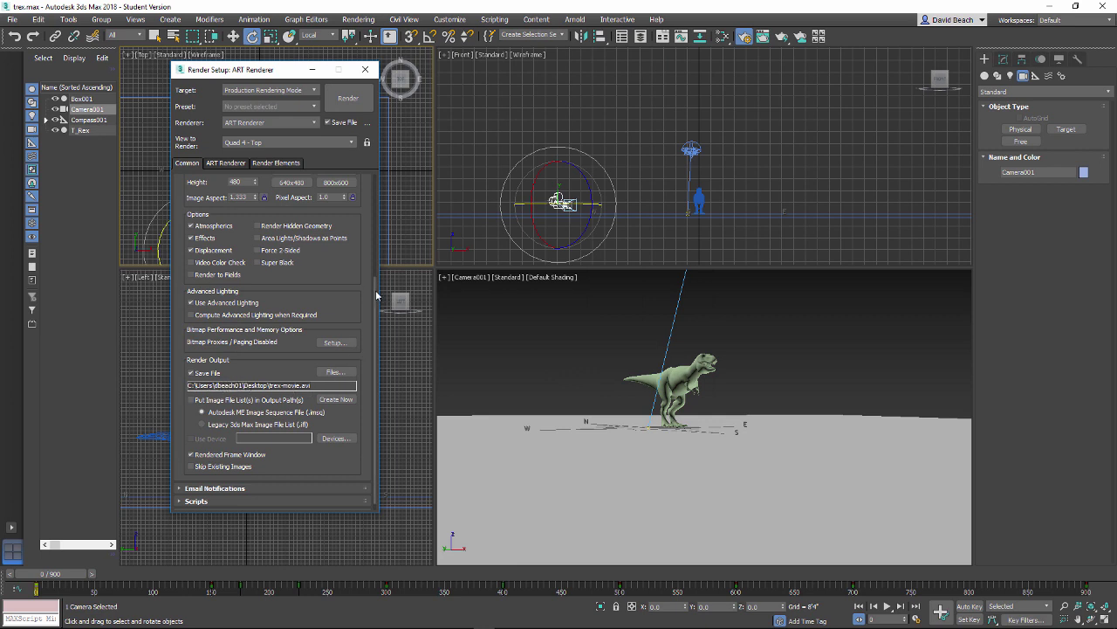
left_click_drag(380, 296, 382, 330)
left_click_drag(382, 288, 364, 142)
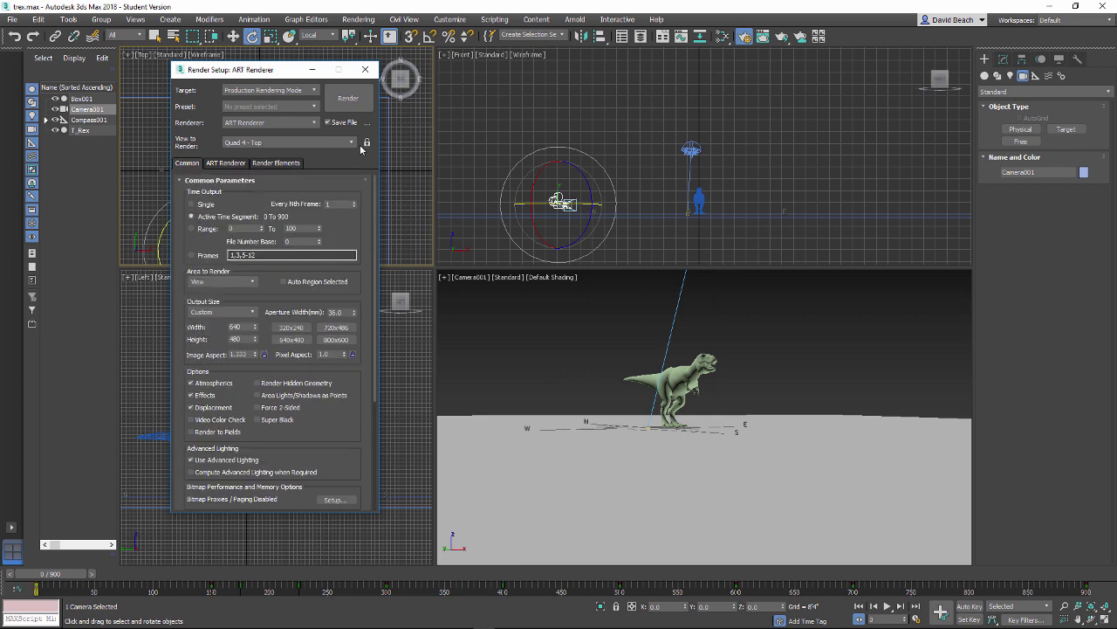
left_click(349, 100)
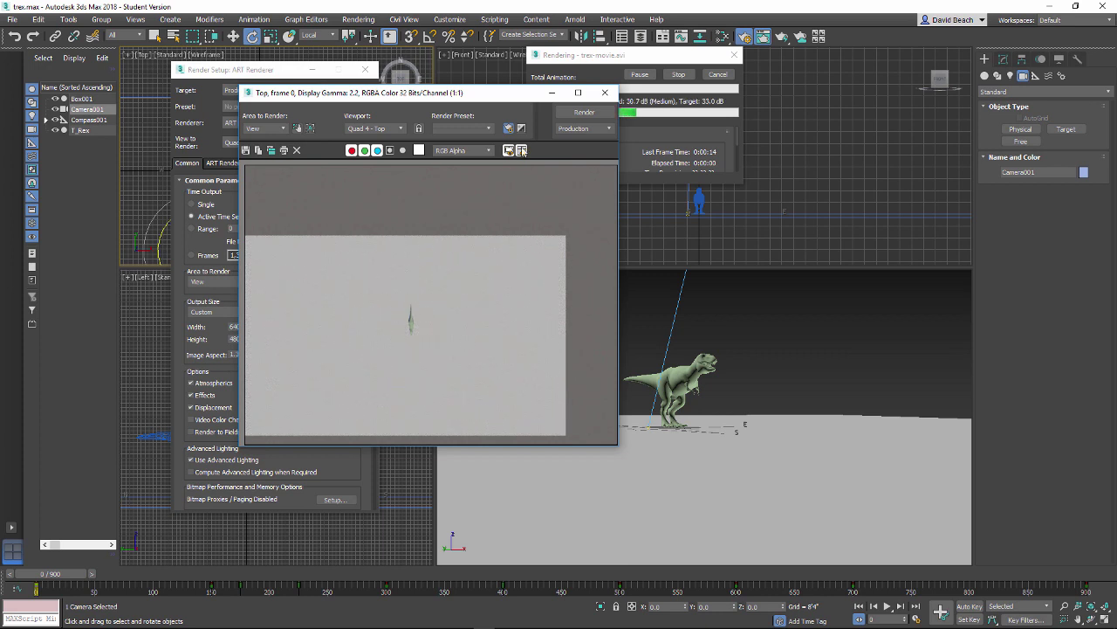
left_click_drag(611, 55, 676, 54)
left_click(743, 75)
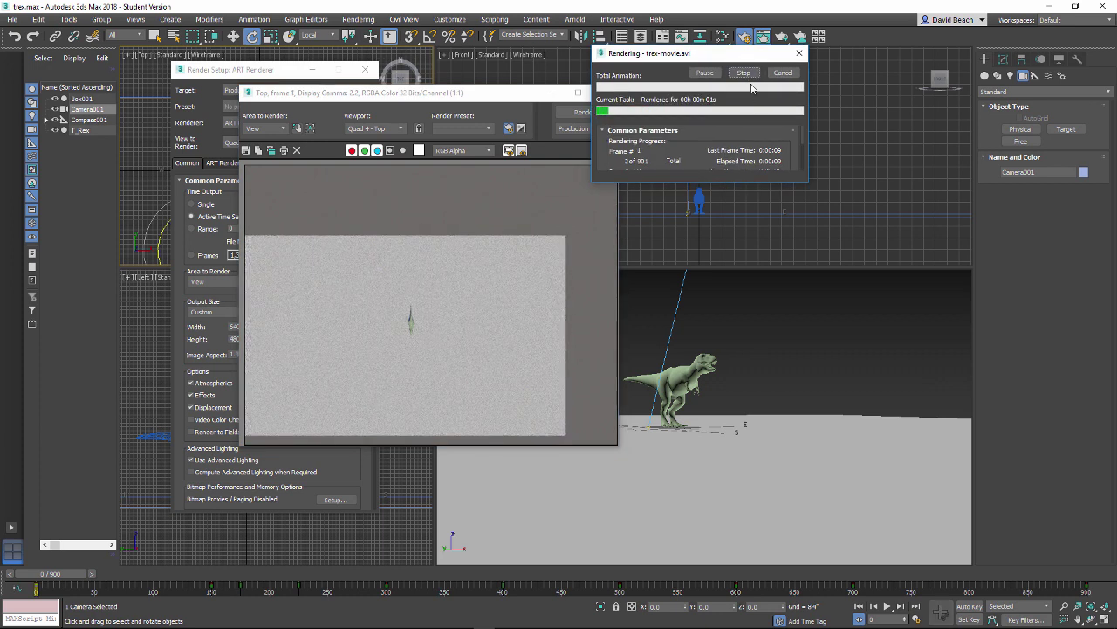
left_click(743, 73)
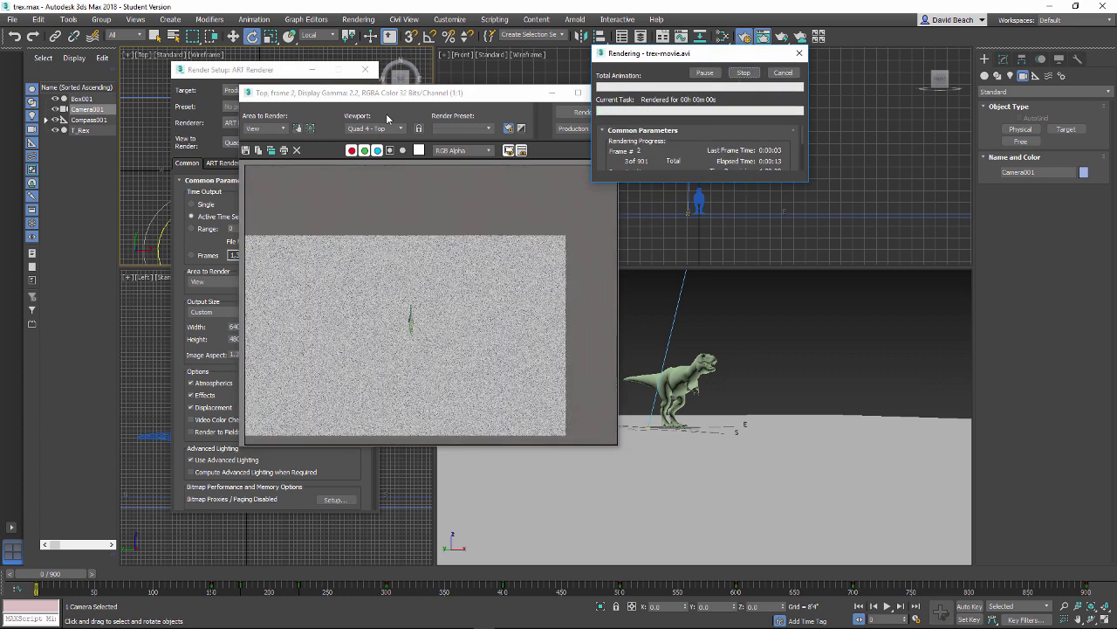
left_click_drag(394, 93, 318, 105)
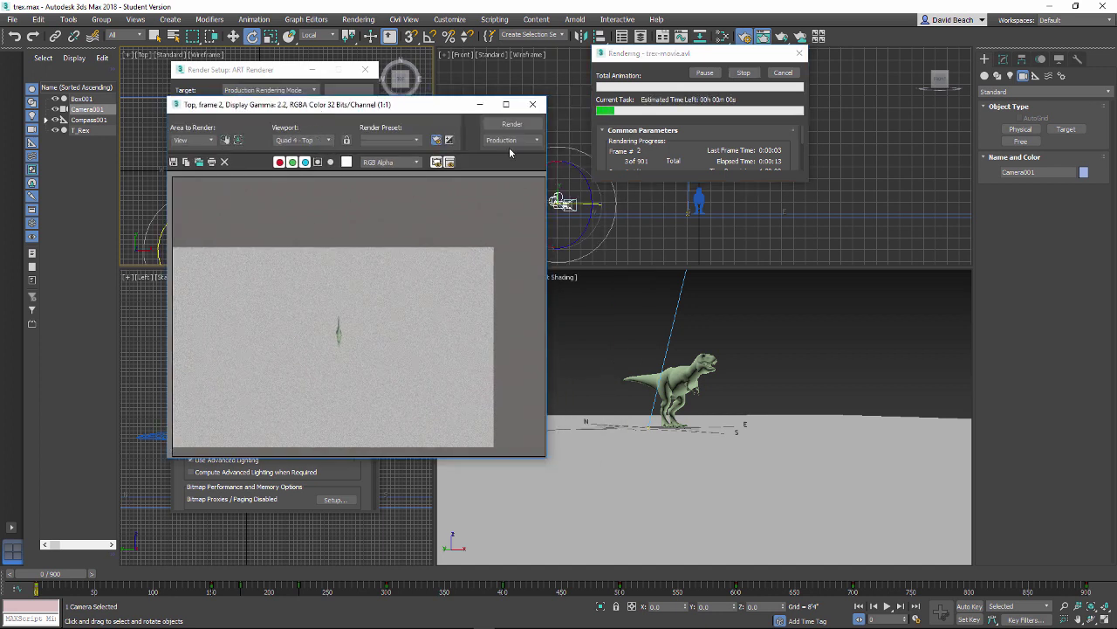
left_click(784, 74)
left_click(785, 74)
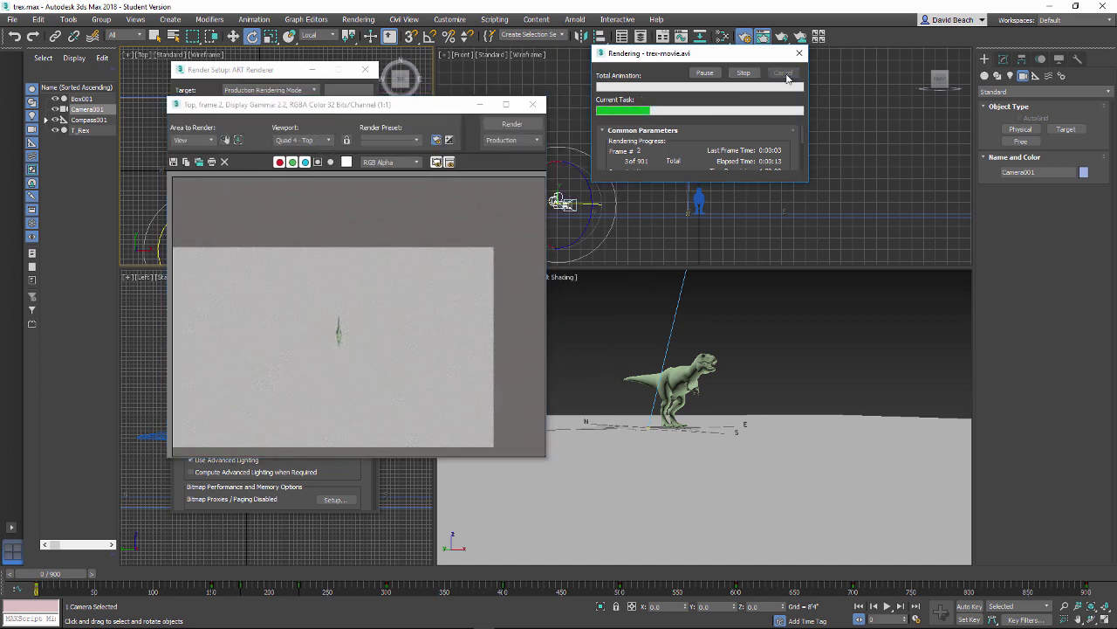
- Set the viewport to render to Quad 4 - Camera001, start rendering the animation, and enlarge the rendering progress window to show its full details
left_click(329, 141)
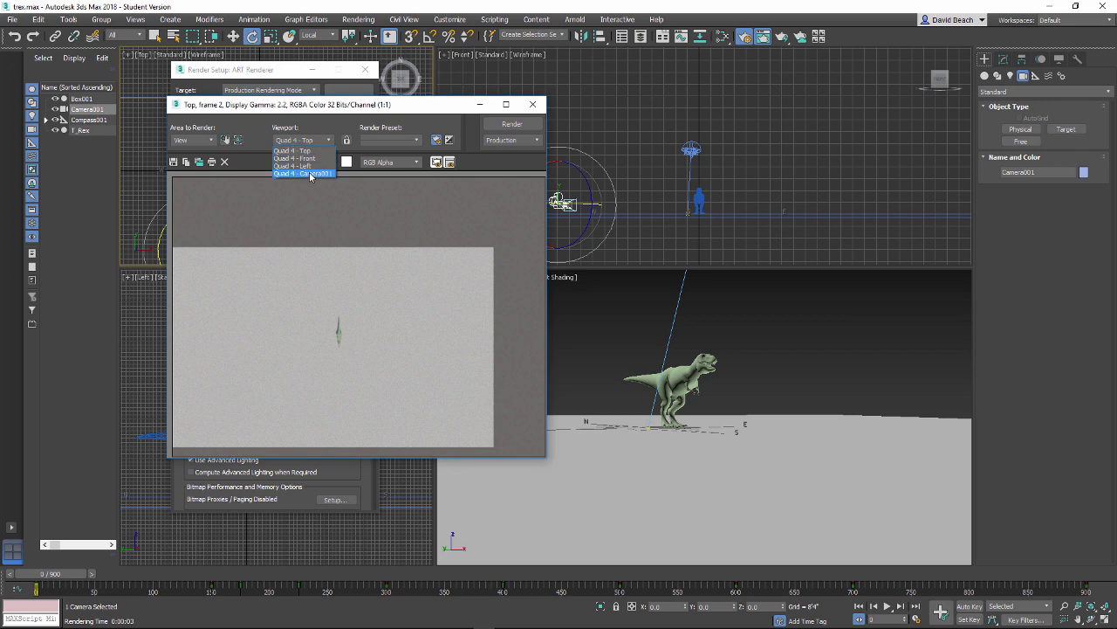
left_click(314, 174)
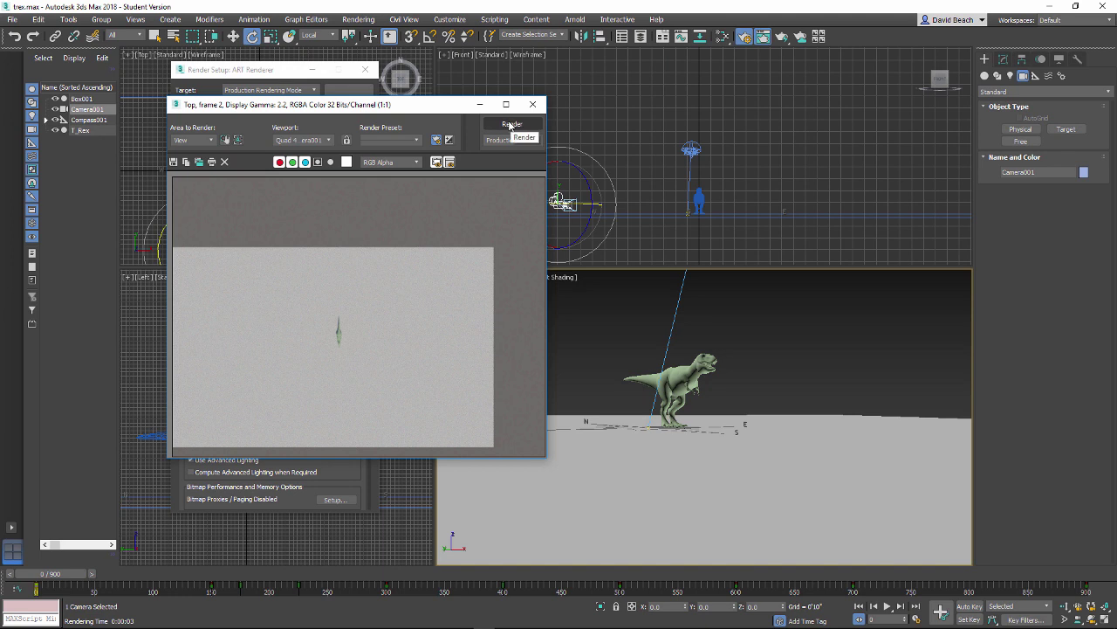
left_click(511, 125)
left_click(534, 333)
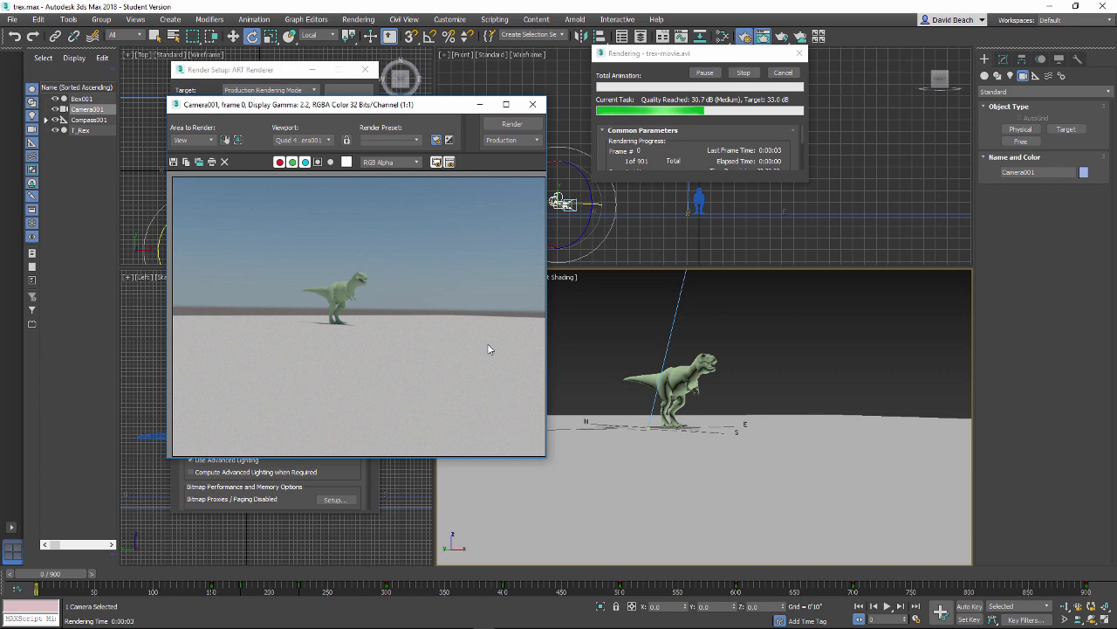
left_click(753, 185)
left_click_drag(753, 185, 768, 375)
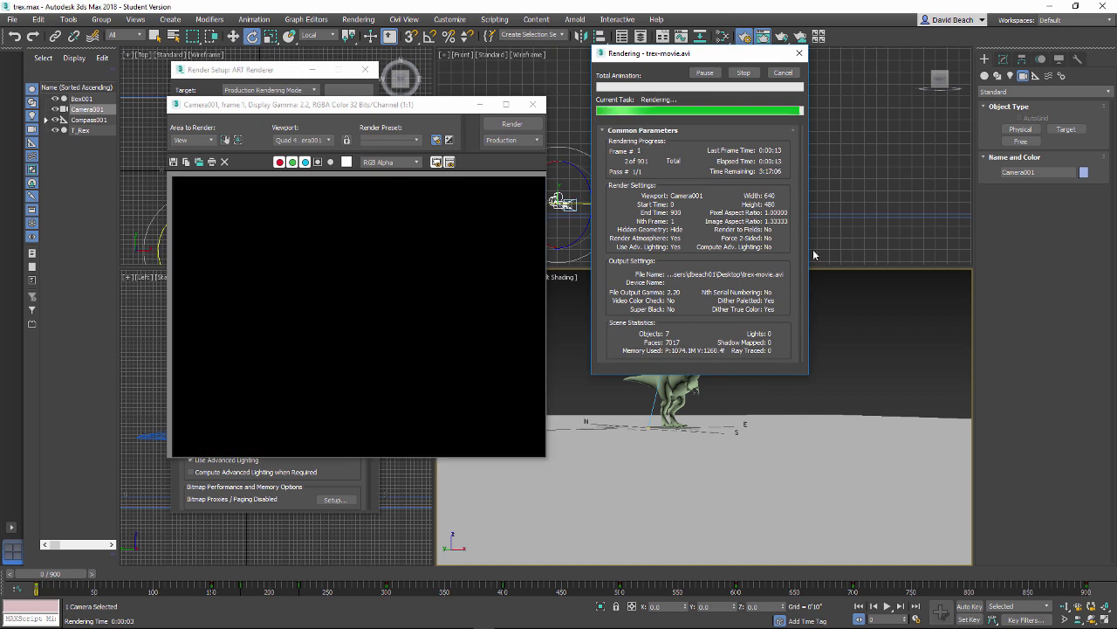